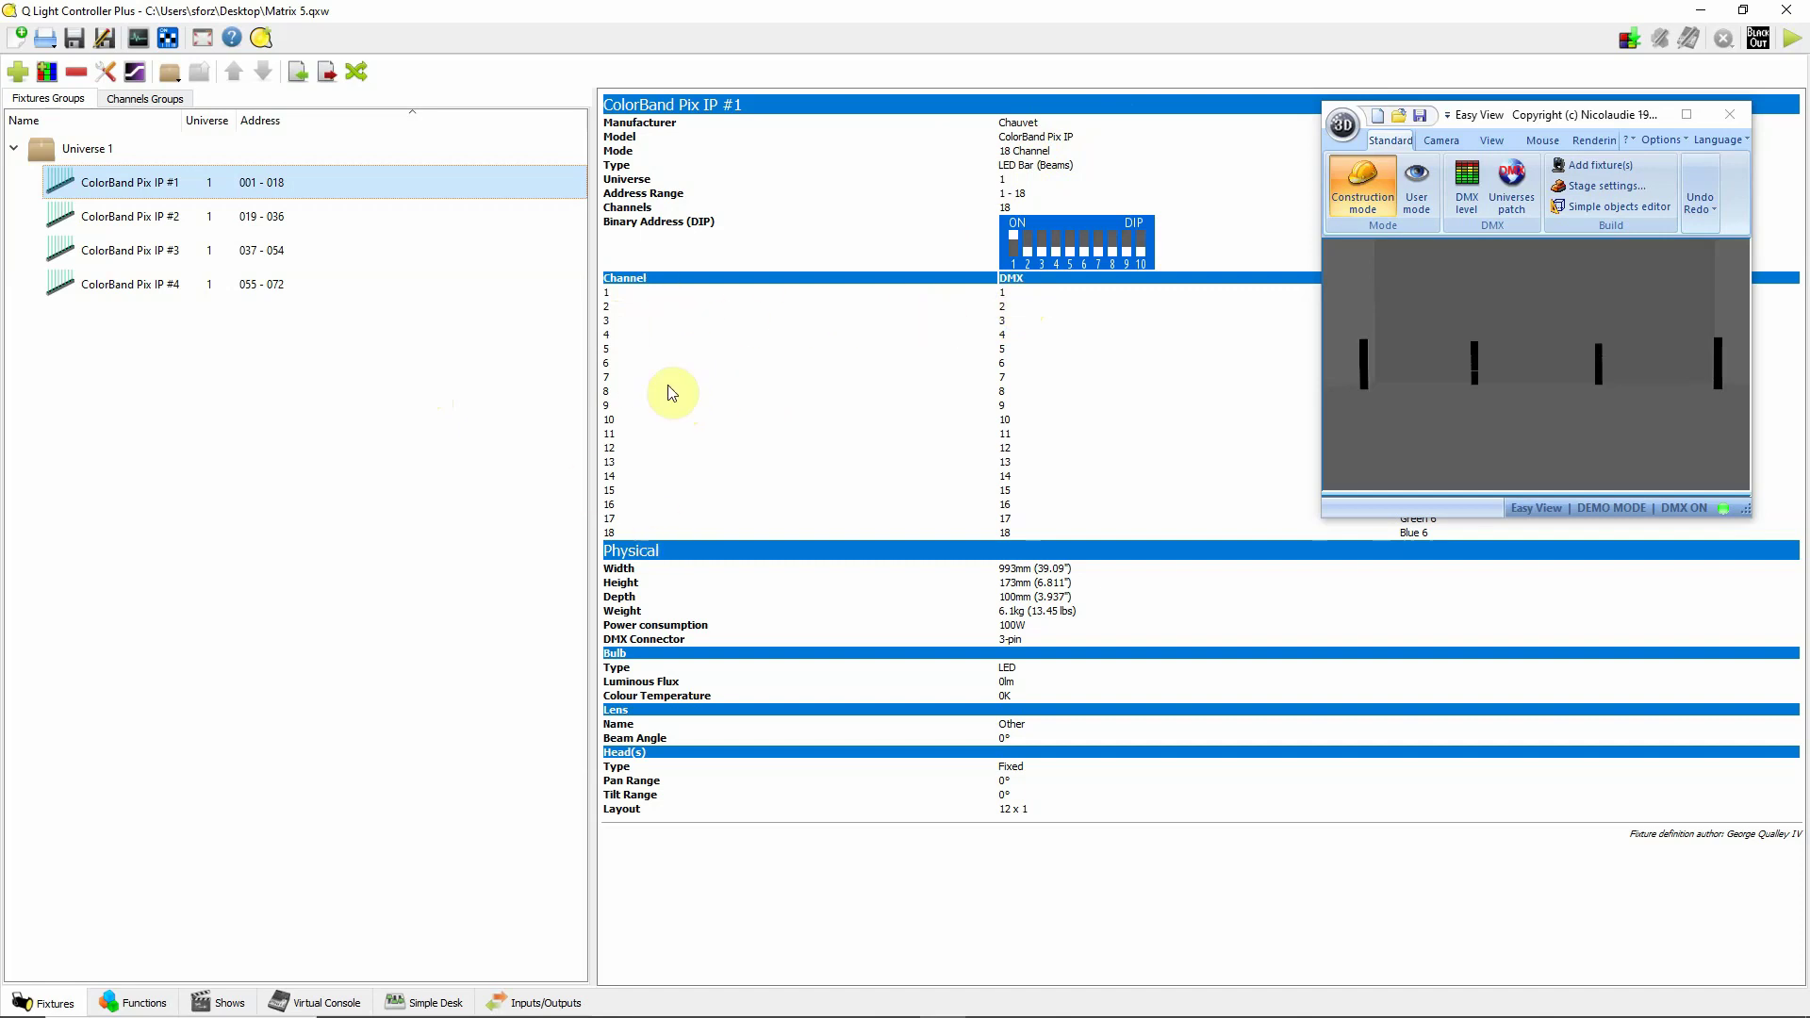
- Create a fixture group named Matrix2 from all four ColorBand Pix IP fixtures, with width 4 and height 6
left_click_drag(1506, 114, 297, 530)
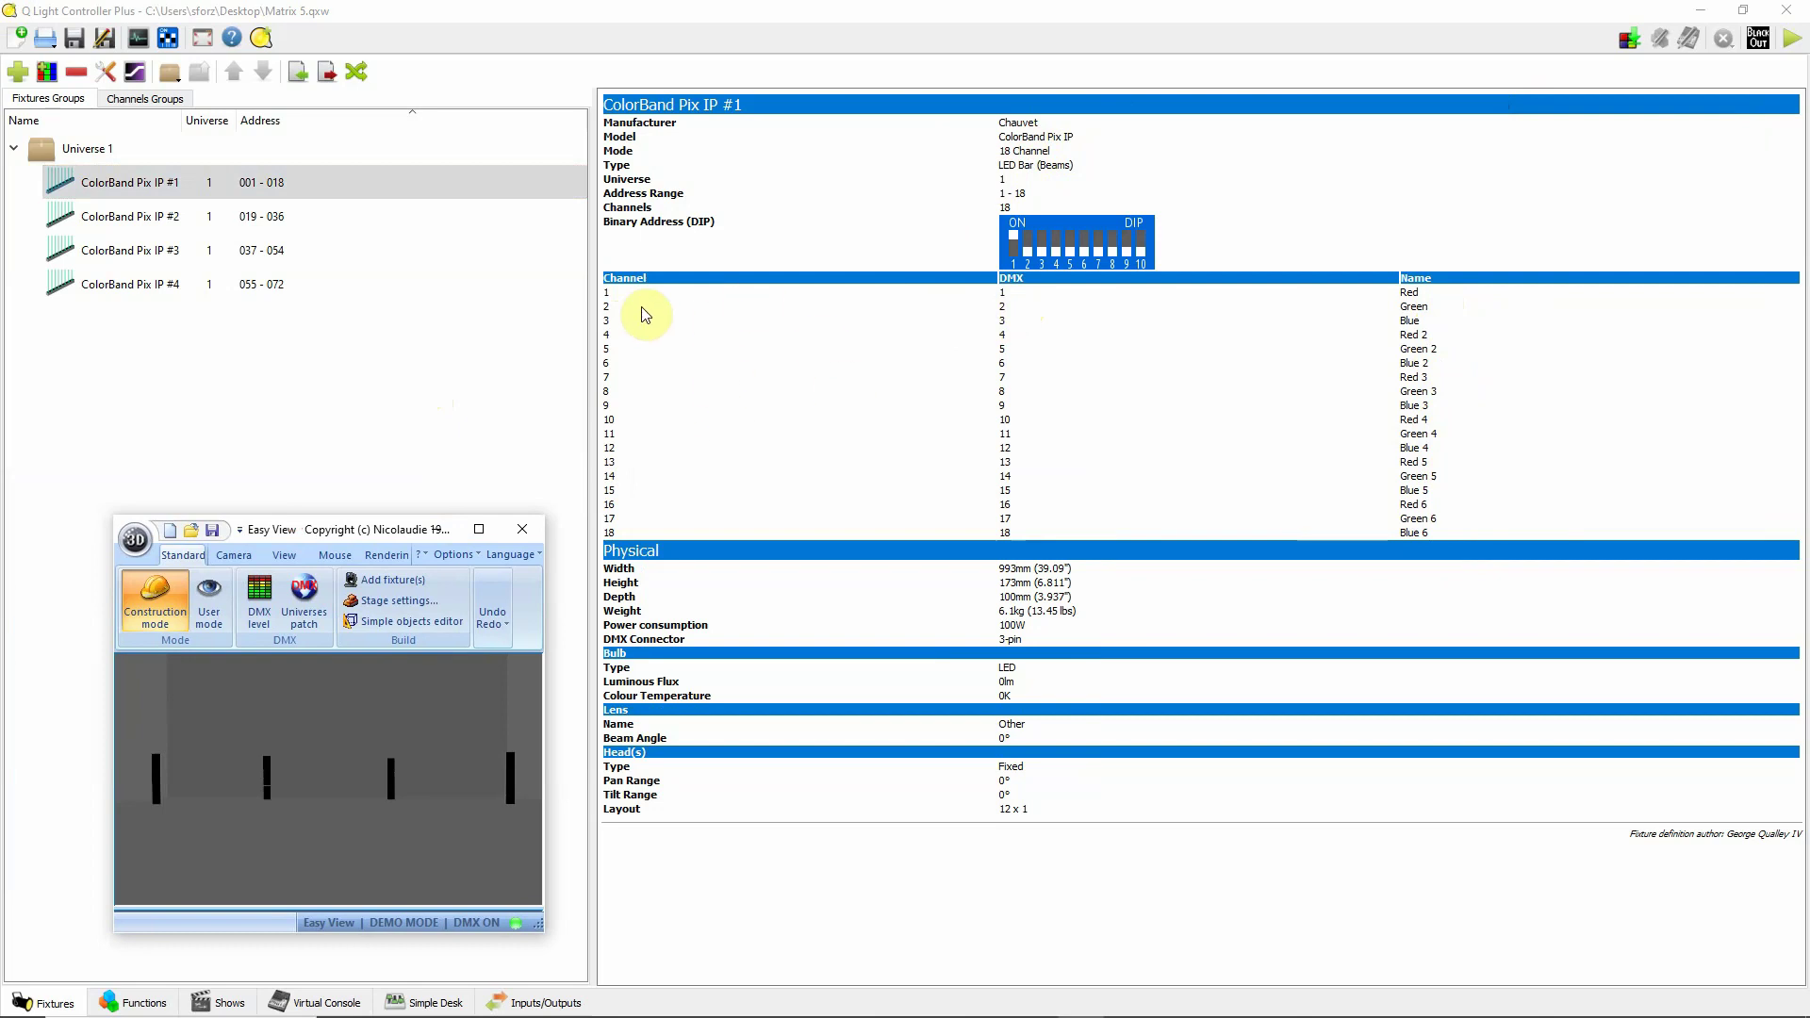
left_click_drag(383, 531, 1470, 154)
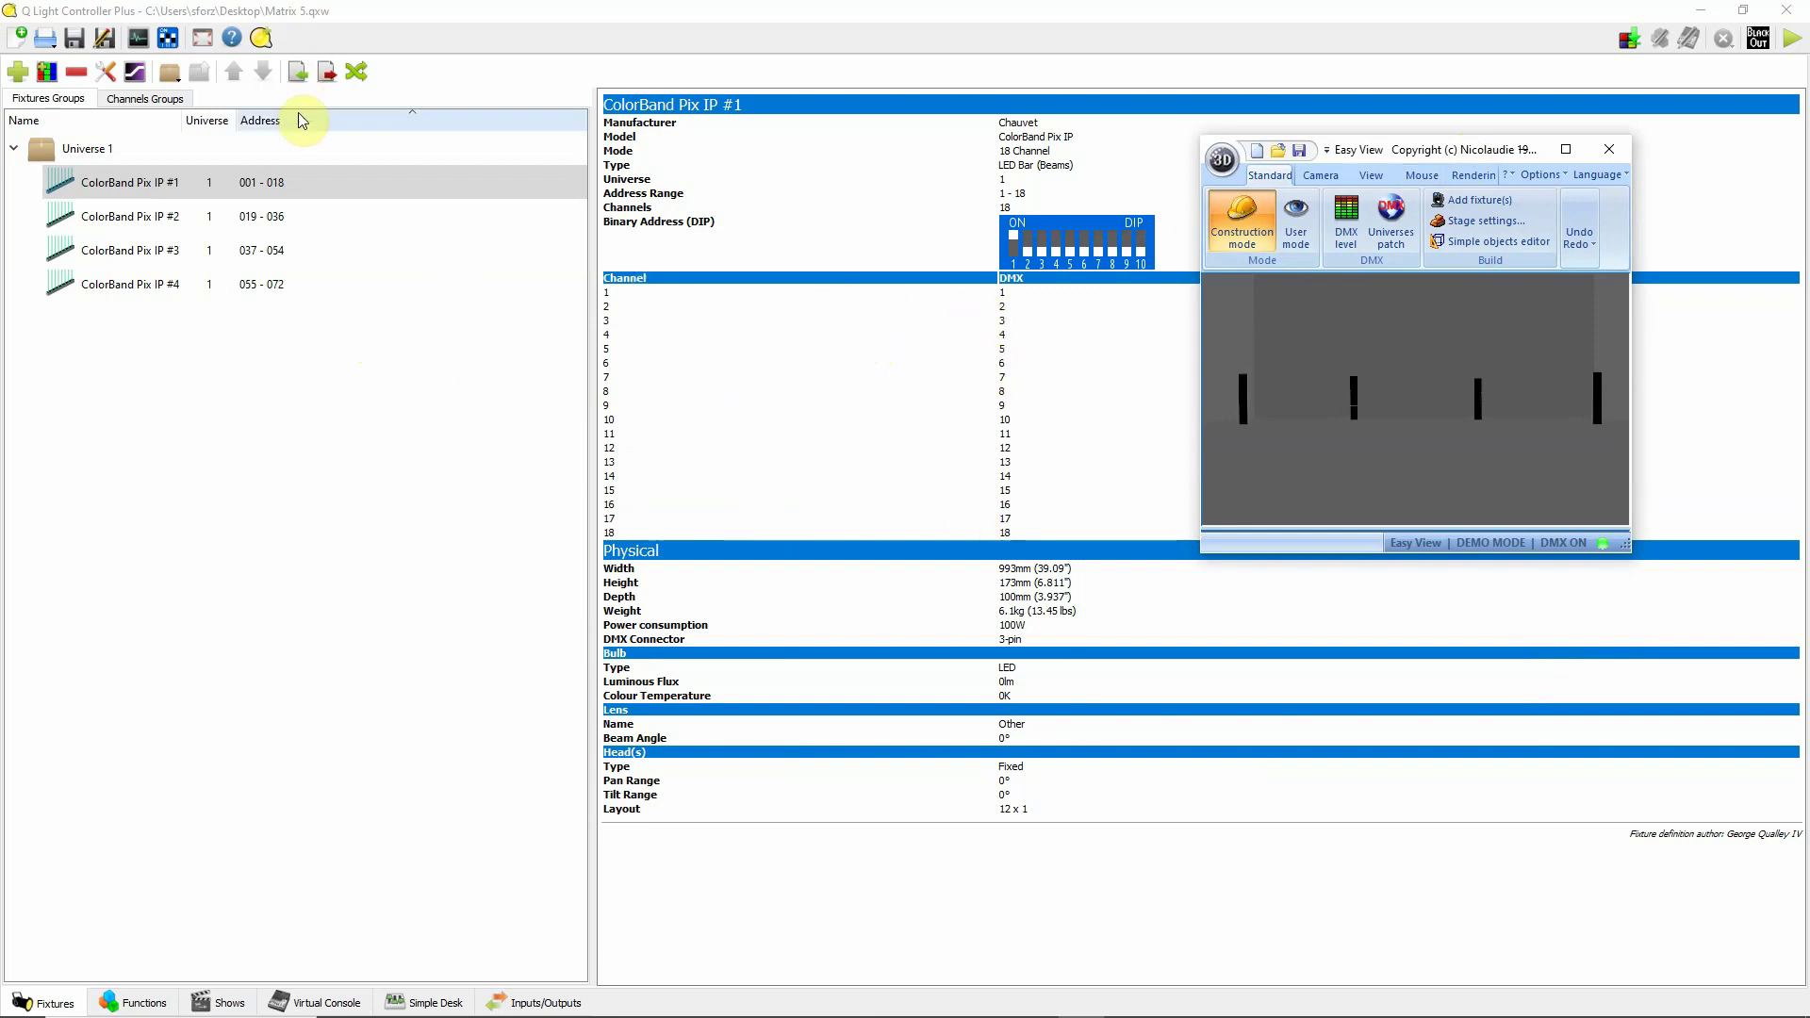
left_click(216, 182)
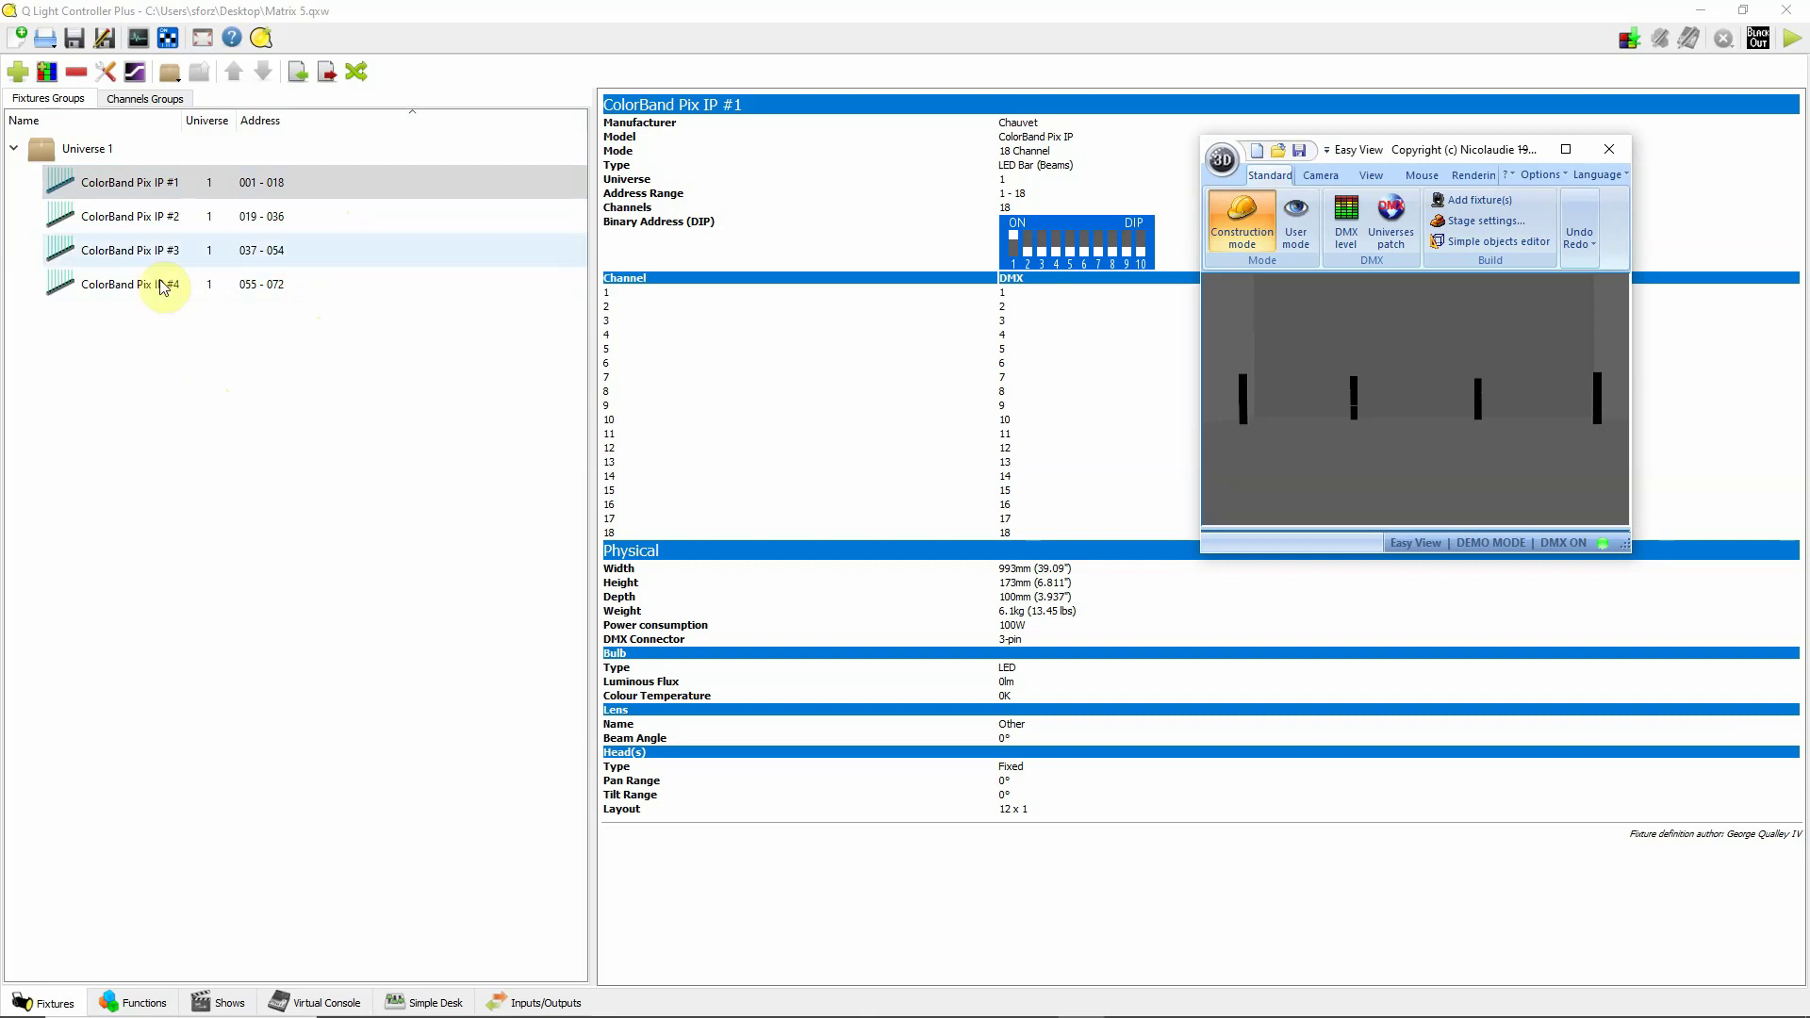
left_click(207, 188)
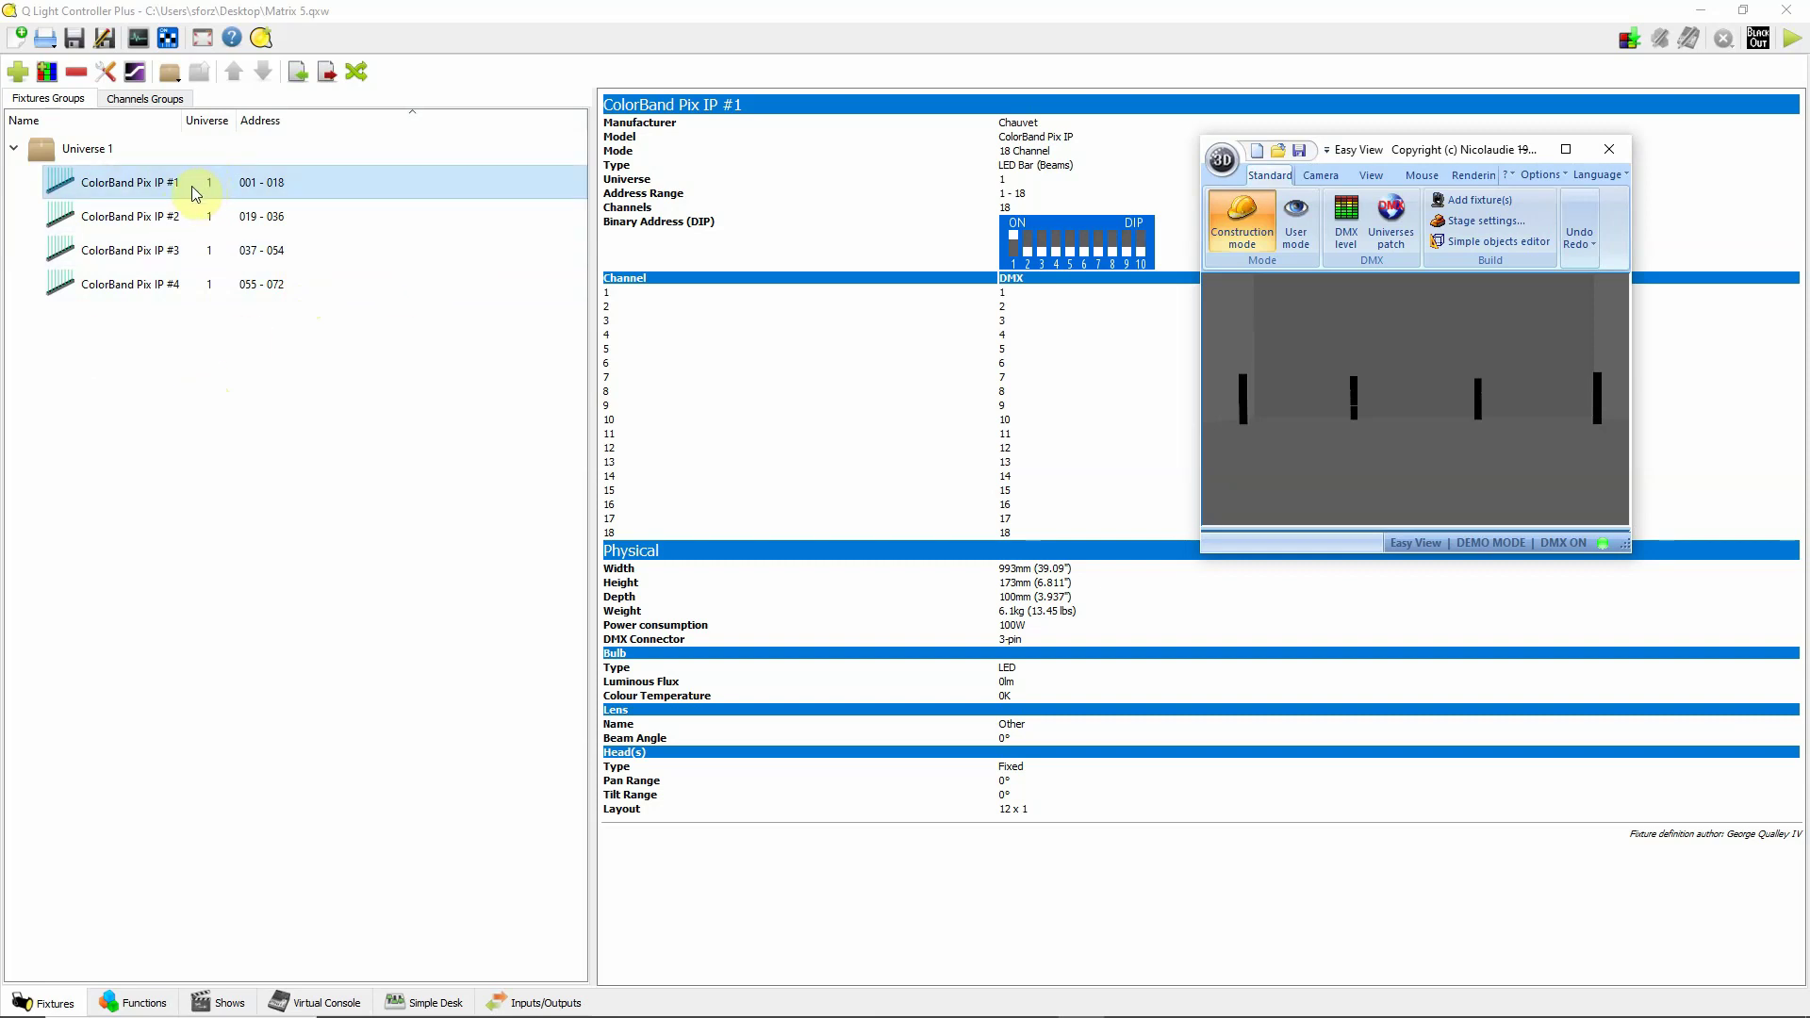
left_click(199, 291, "shift")
right_click(333, 288)
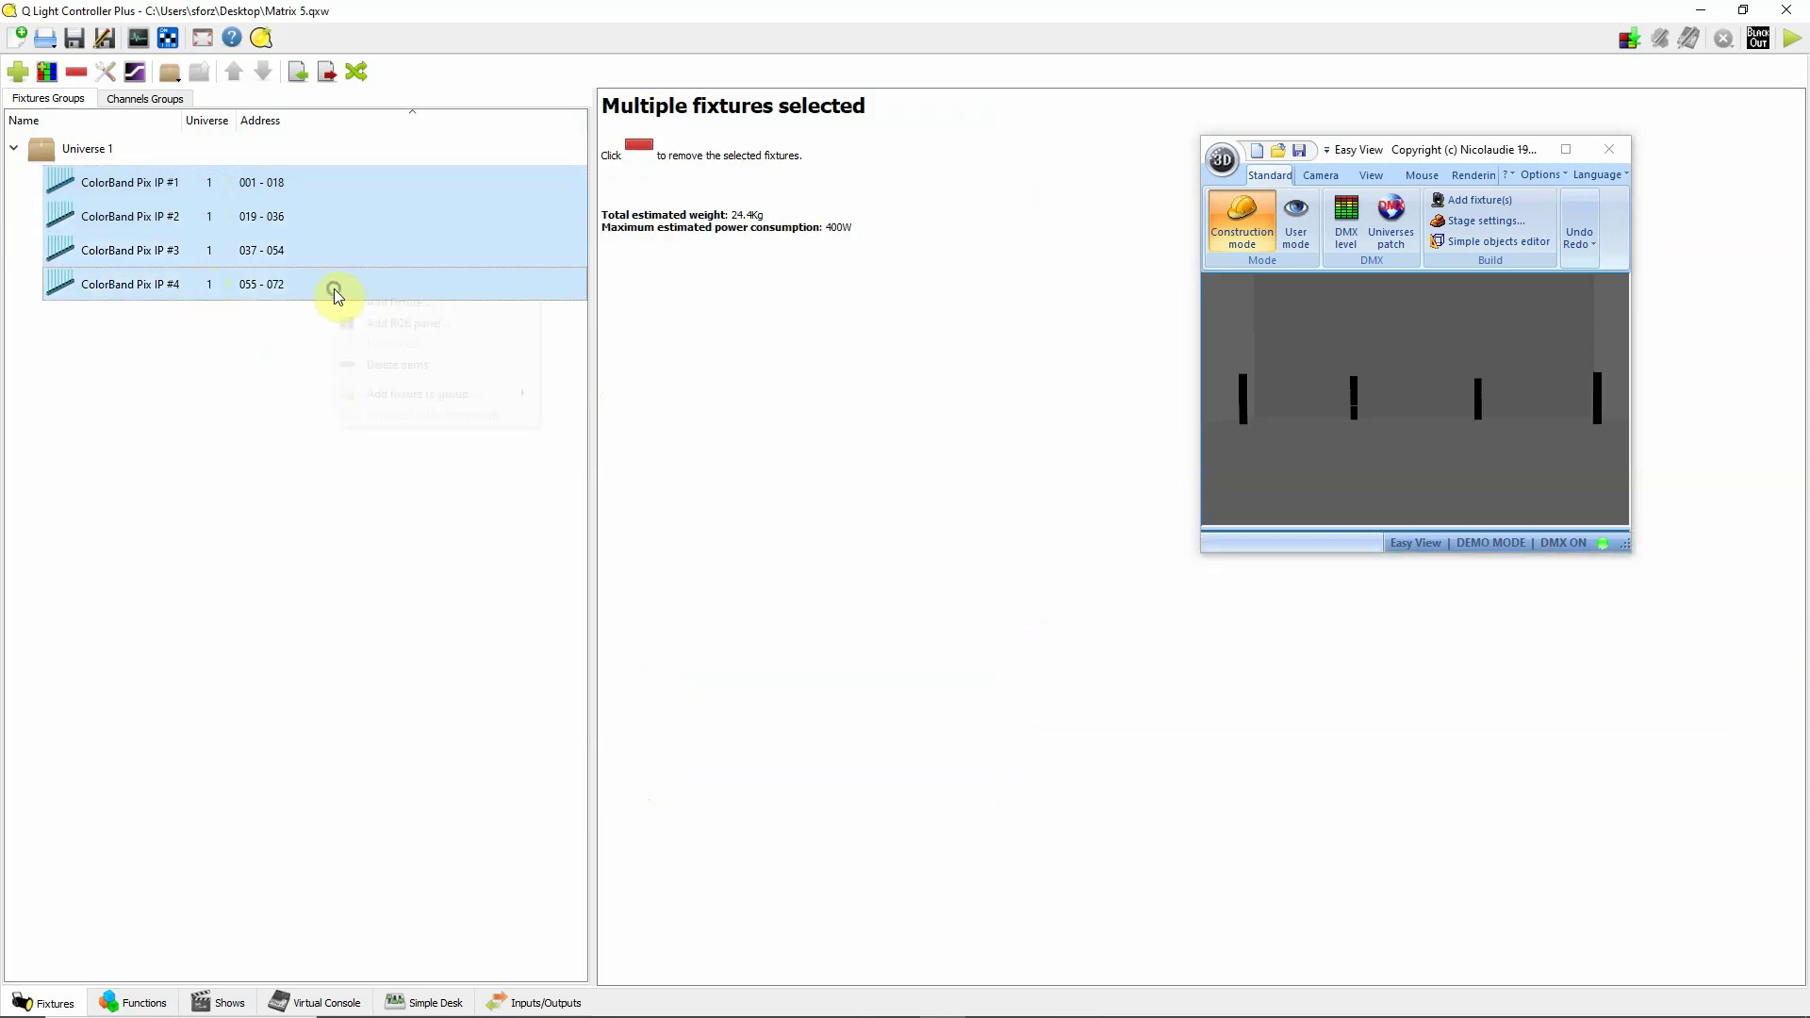
mouse_move(462, 387)
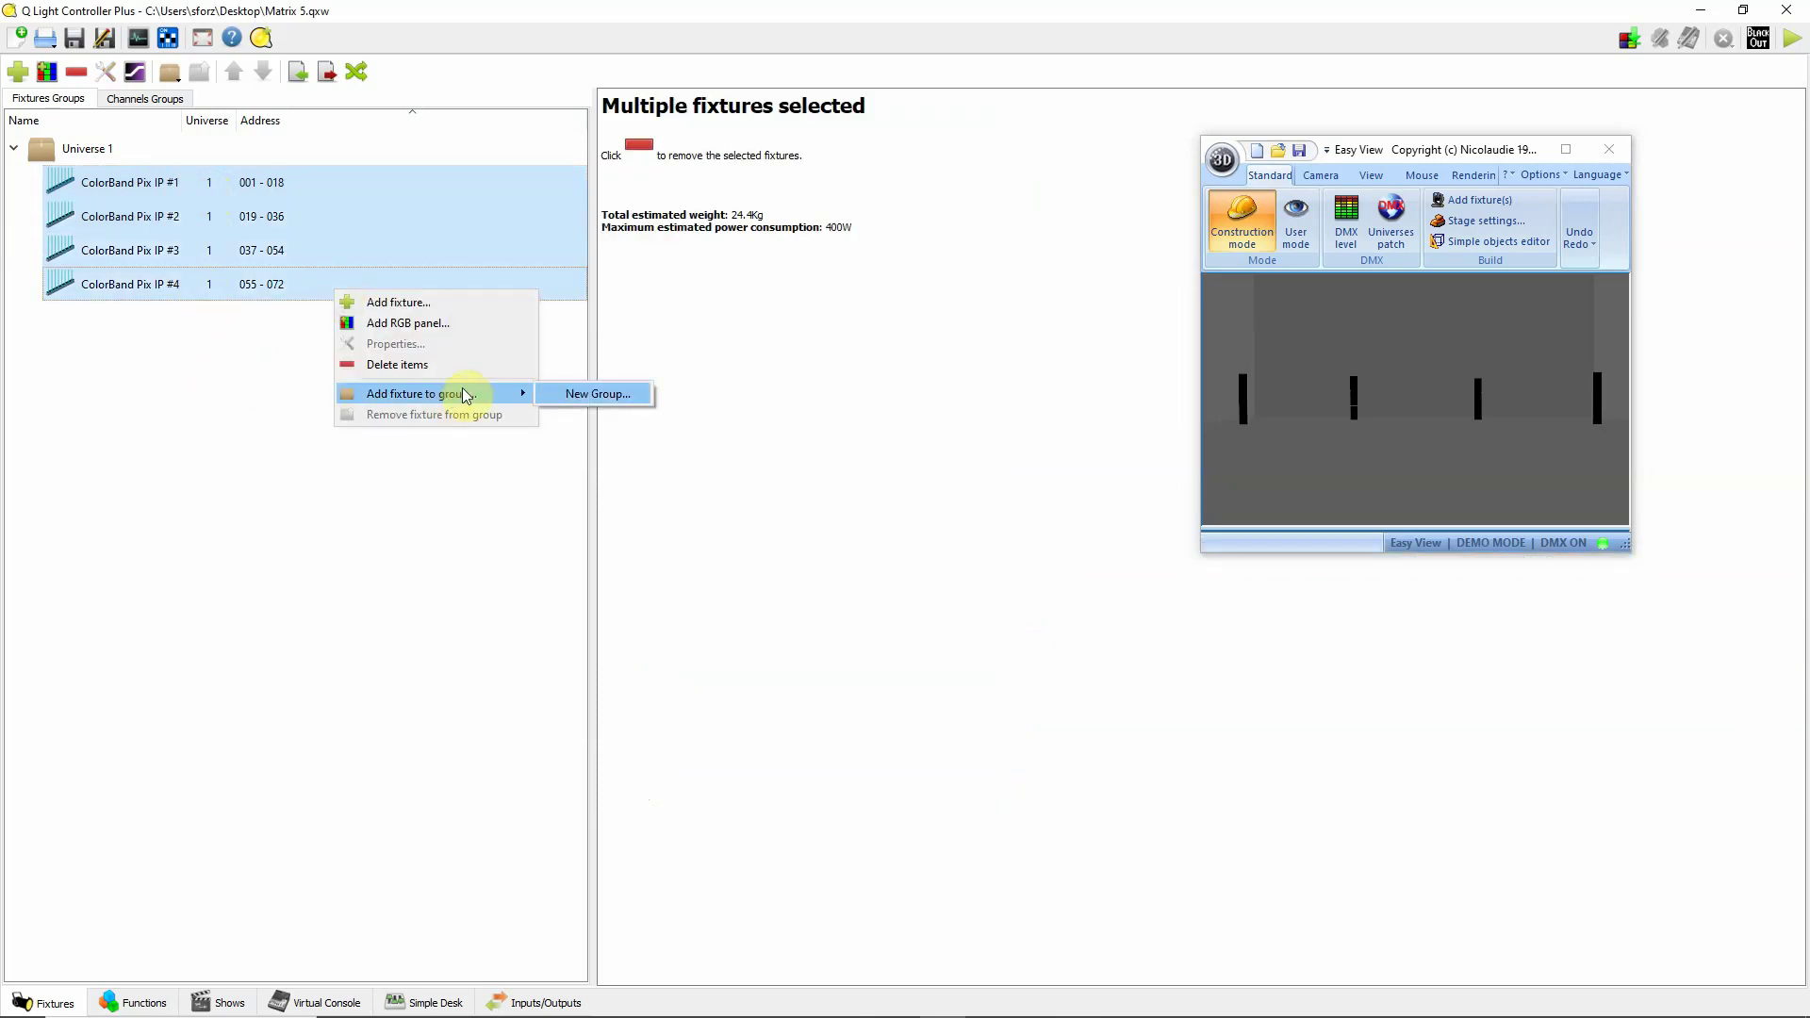
left_click(603, 394)
type("Matrix2")
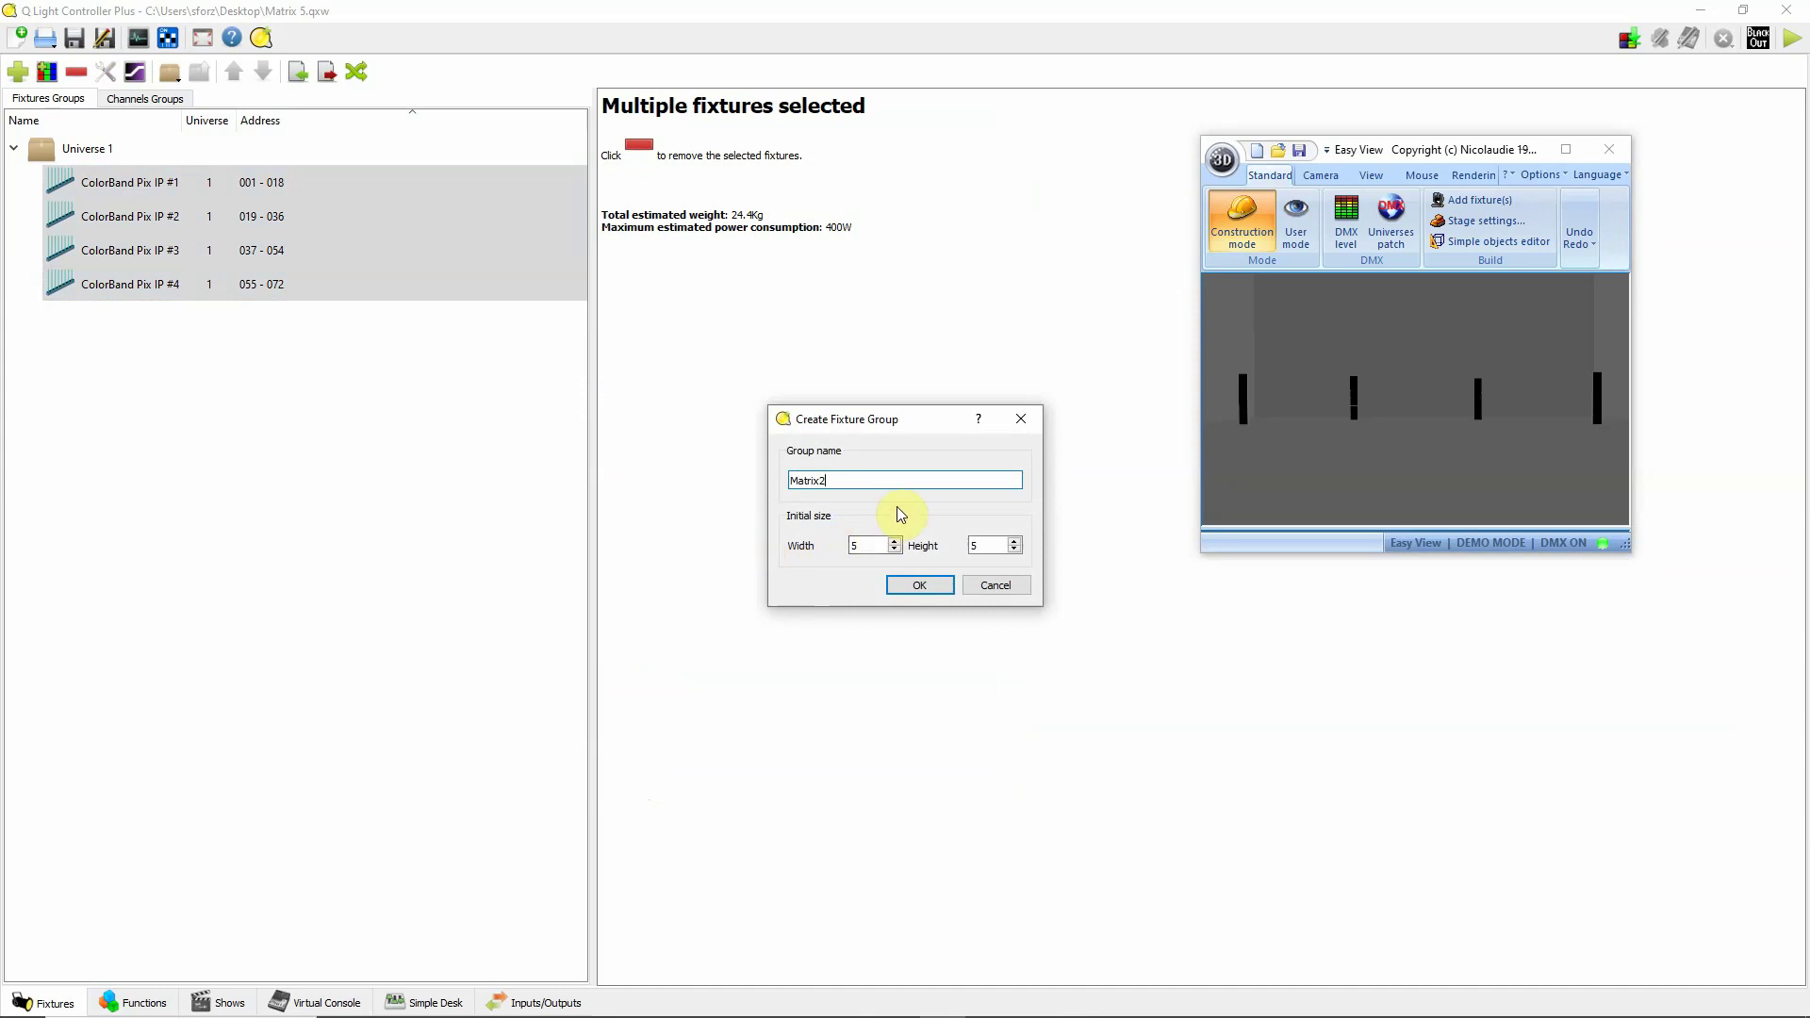
left_click(901, 545)
left_click(1013, 540)
left_click(919, 585)
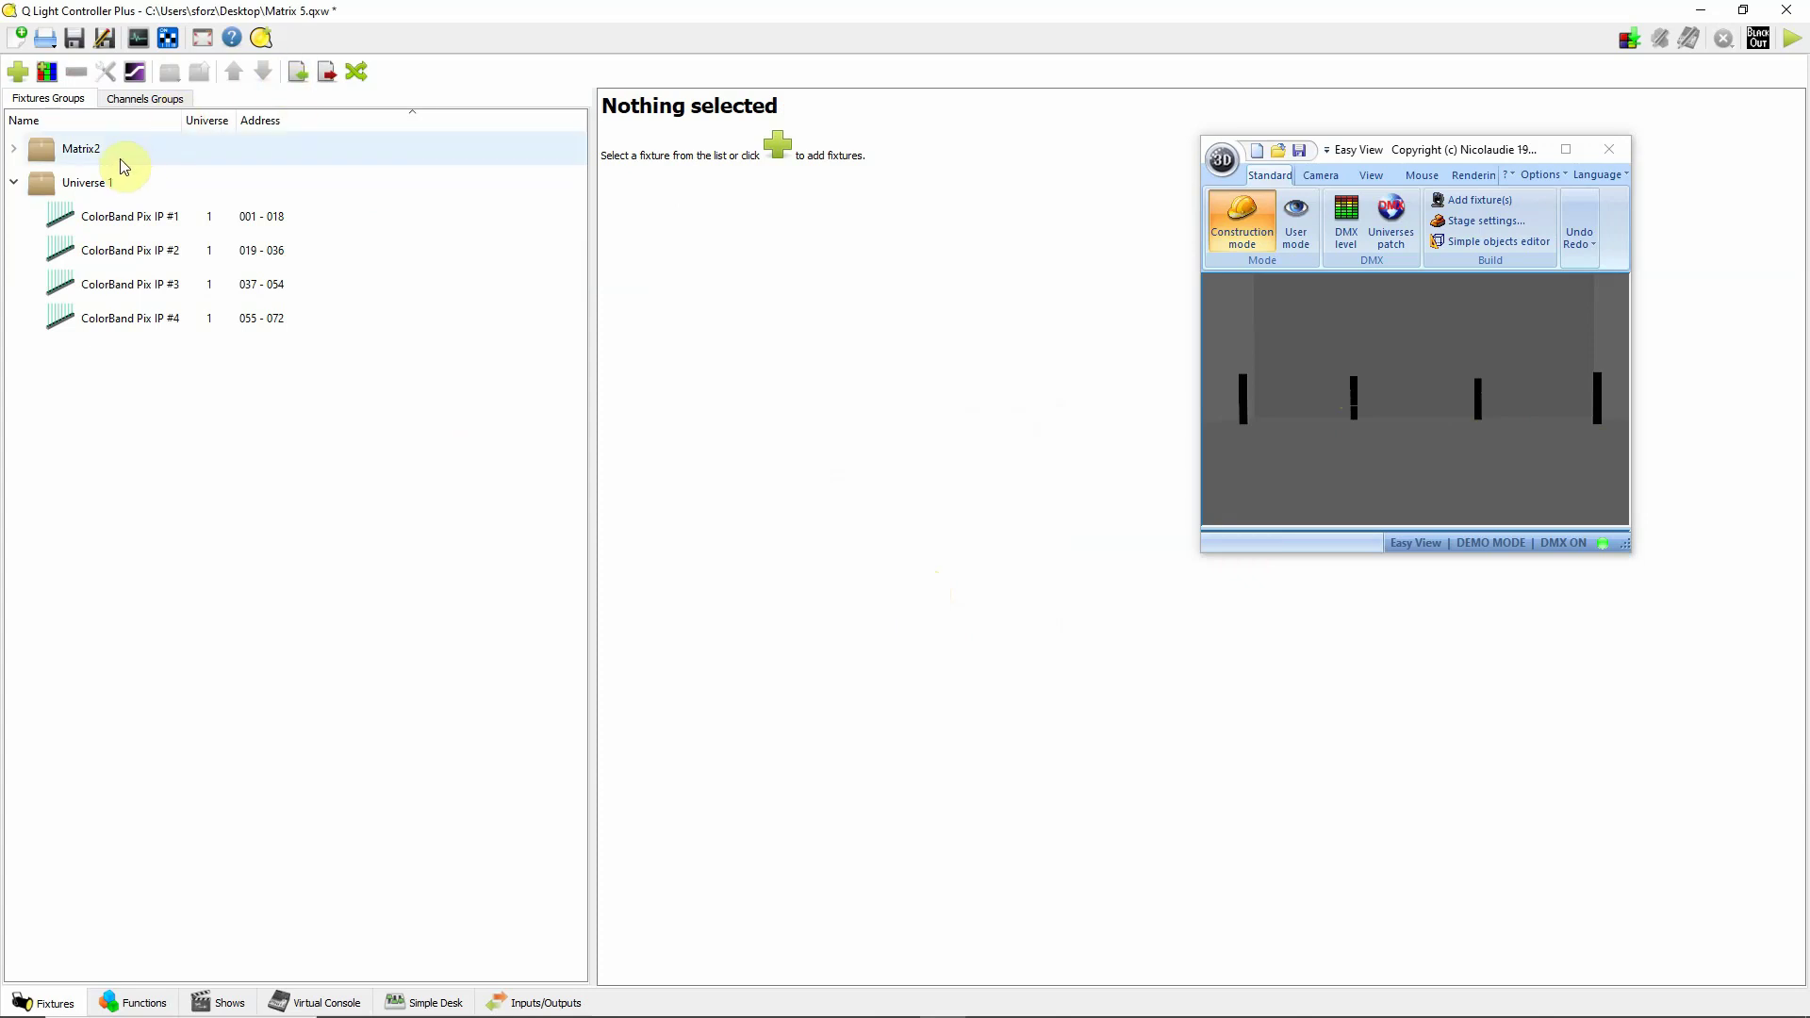
- Show the Matrix2 head grid with the Easy View window moved clear of it, and set the grid width to 6 px
left_click_drag(1393, 153, 269, 389)
left_click(382, 597)
left_click_drag(383, 598, 153, 546)
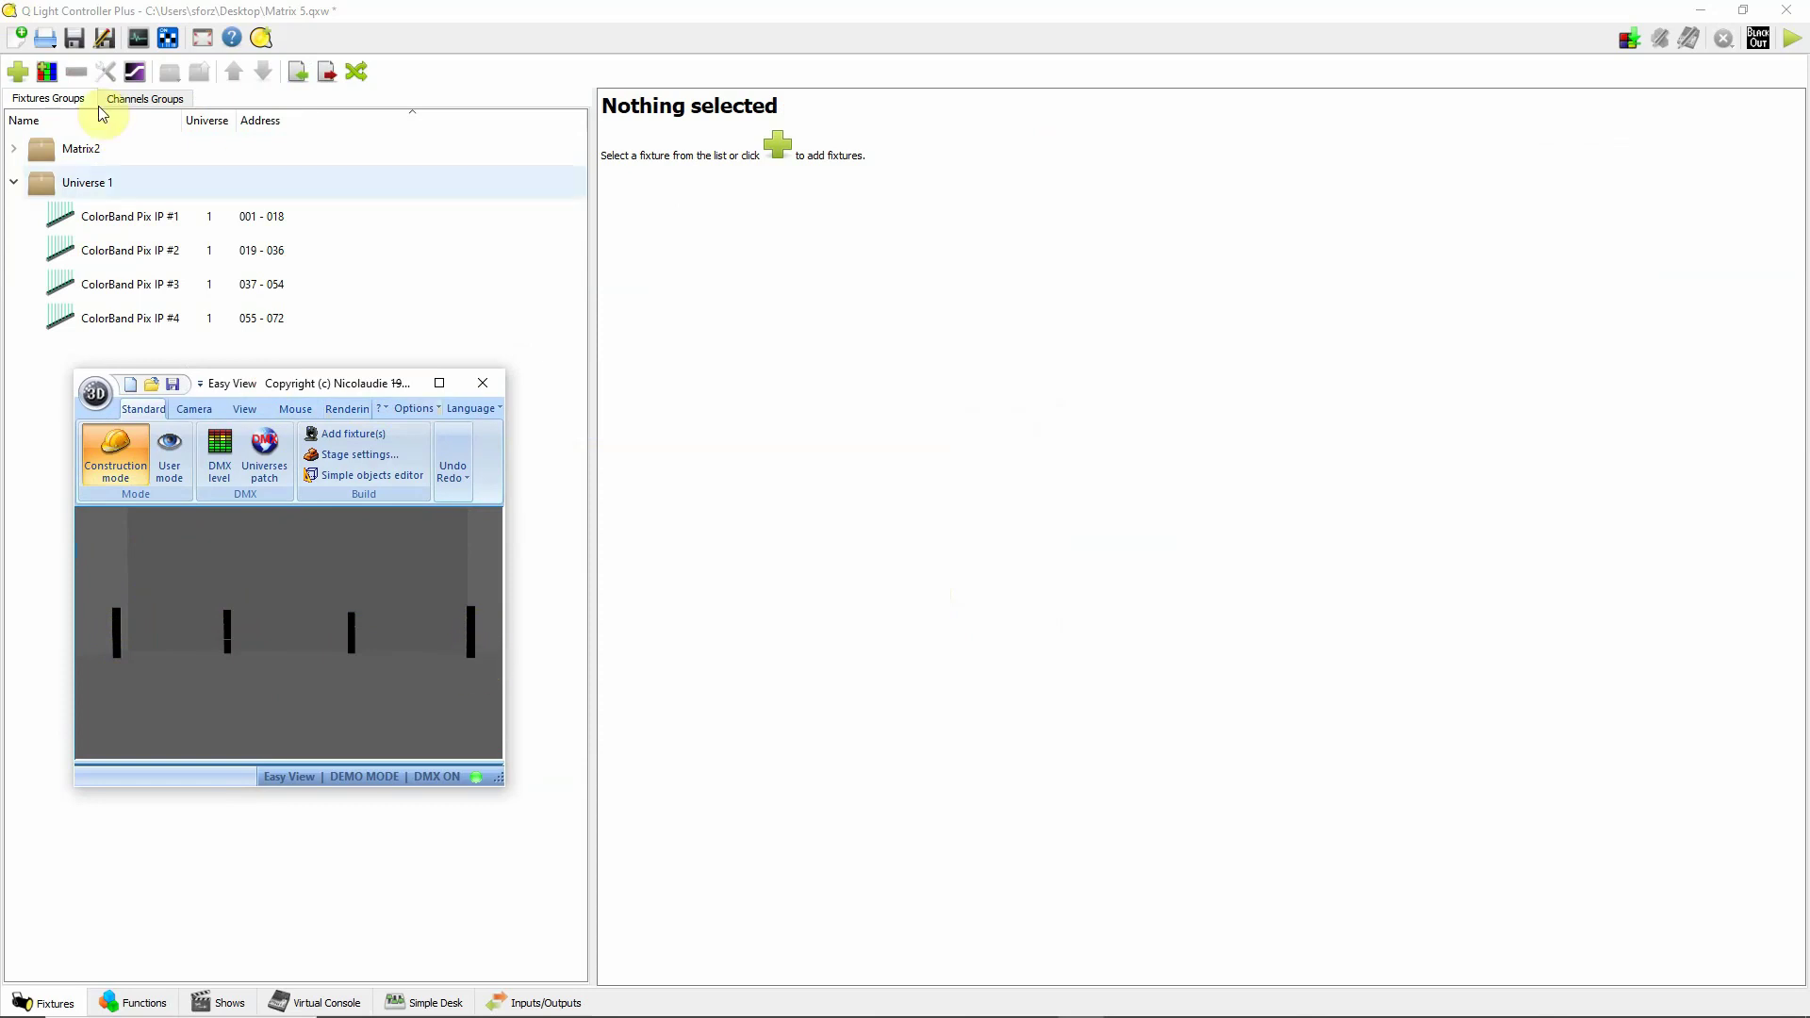
left_click(70, 151)
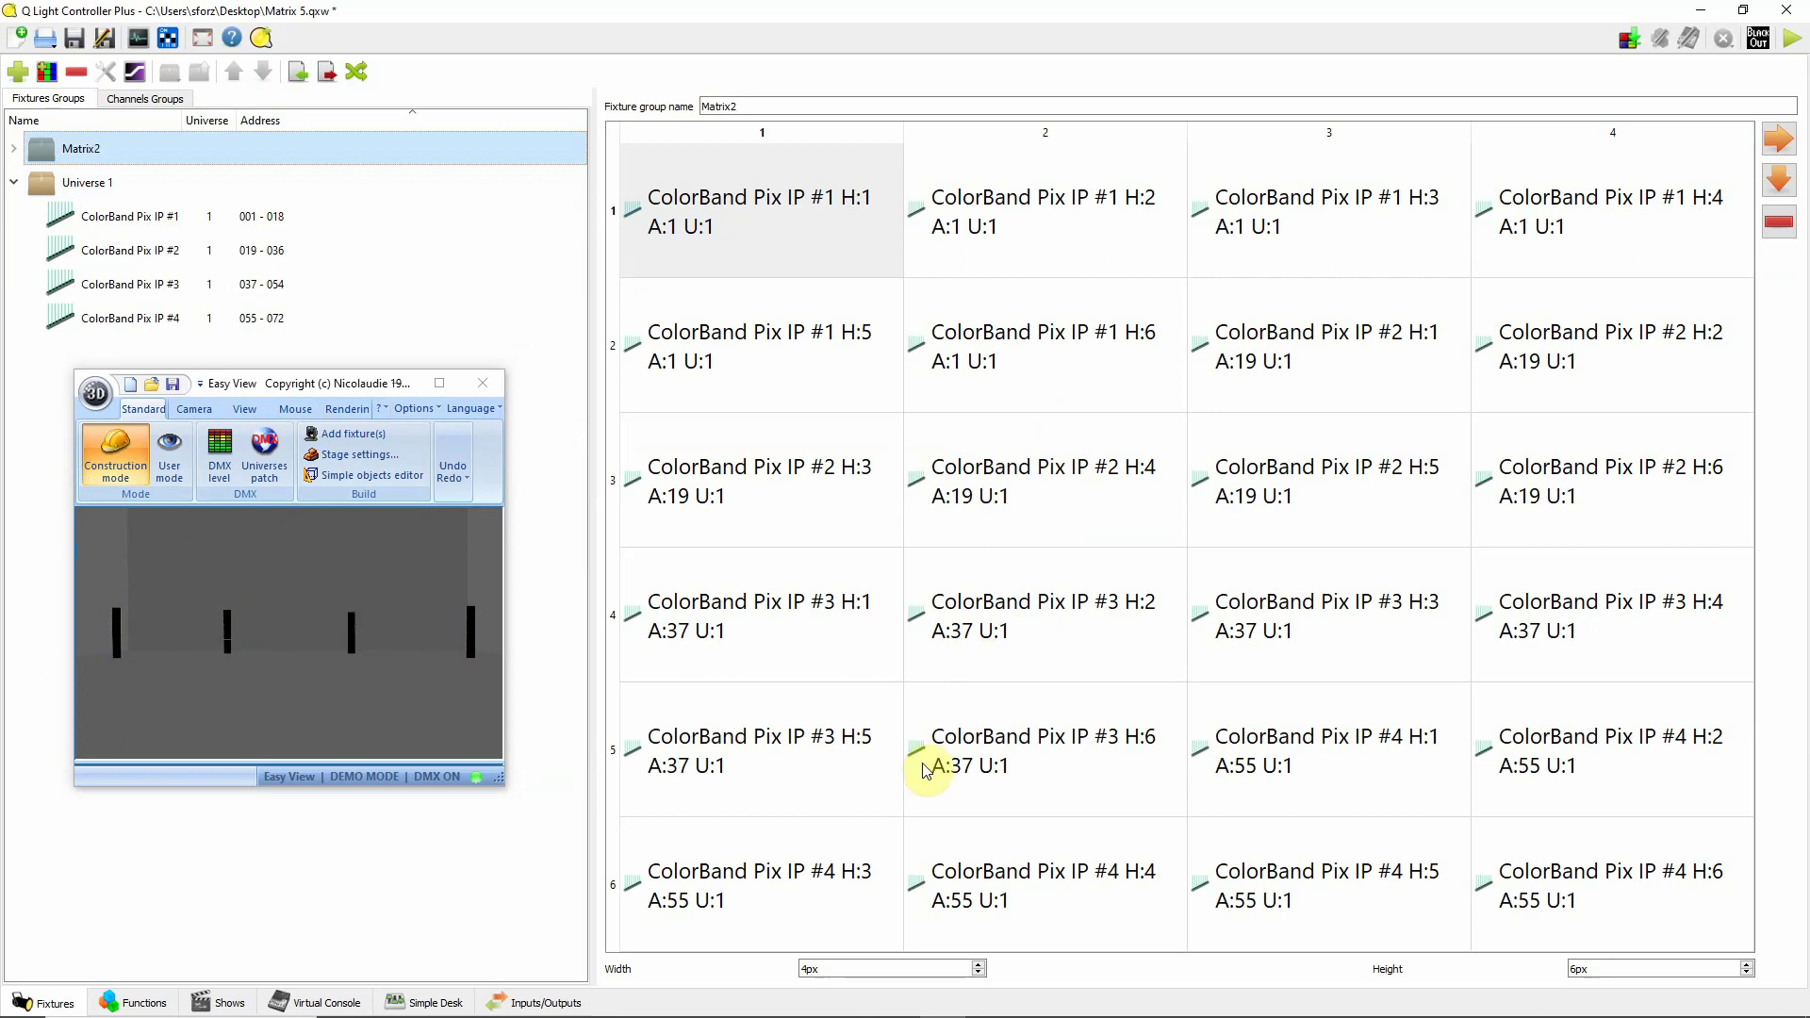
left_click(978, 964)
left_click(978, 964)
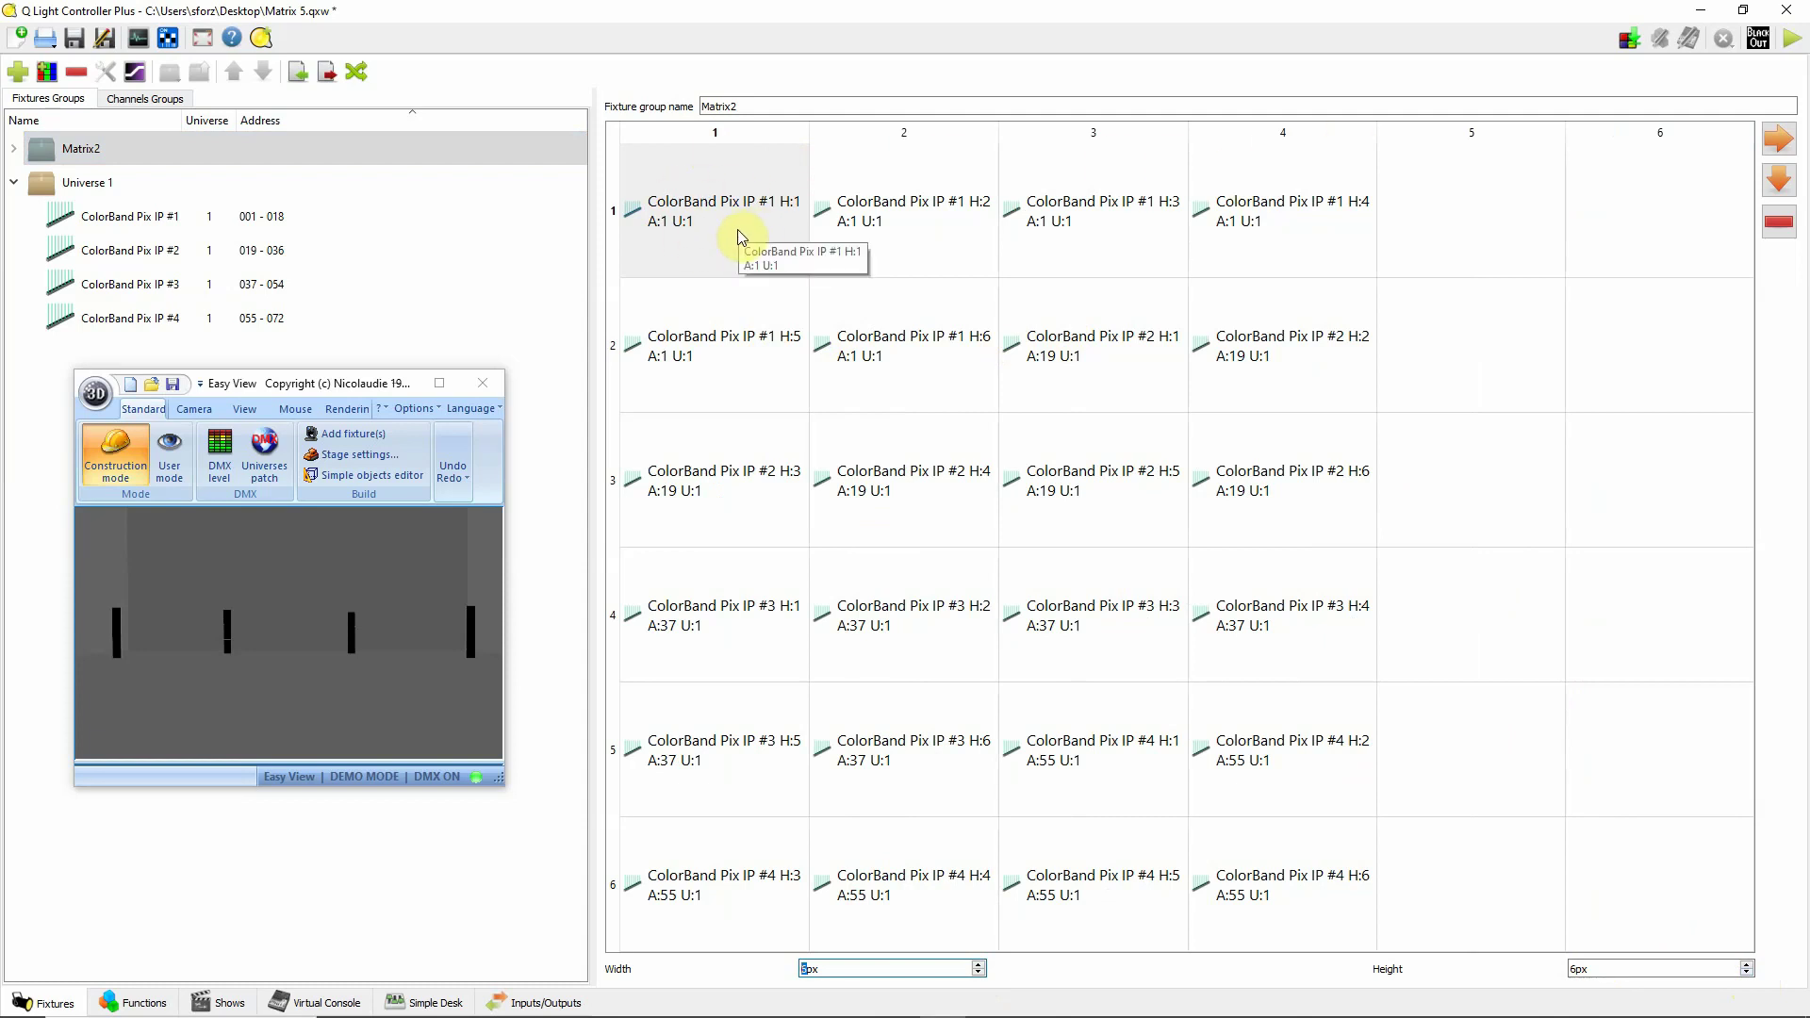
- Arrange the heads of ColorBand Pix IP #1 in order down column 1, H:1 to H:6 in rows 1 to 6
left_click_drag(891, 211, 711, 360)
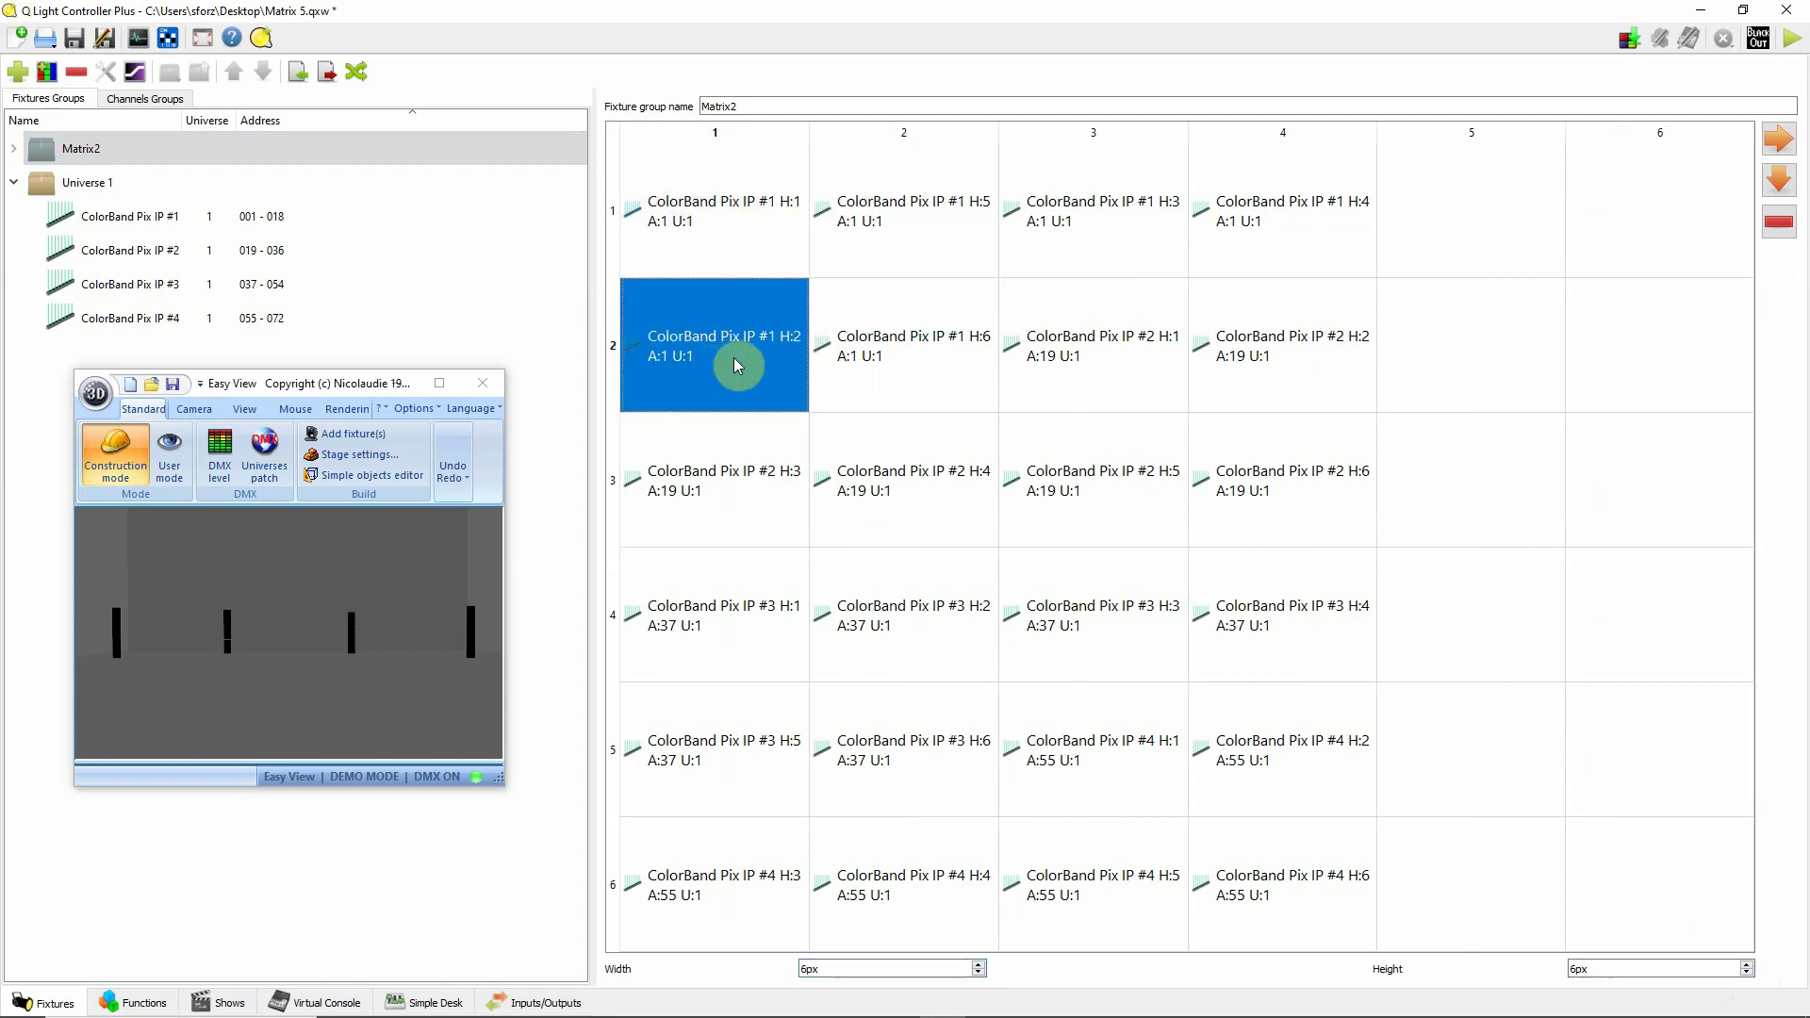
left_click_drag(1137, 229, 739, 499)
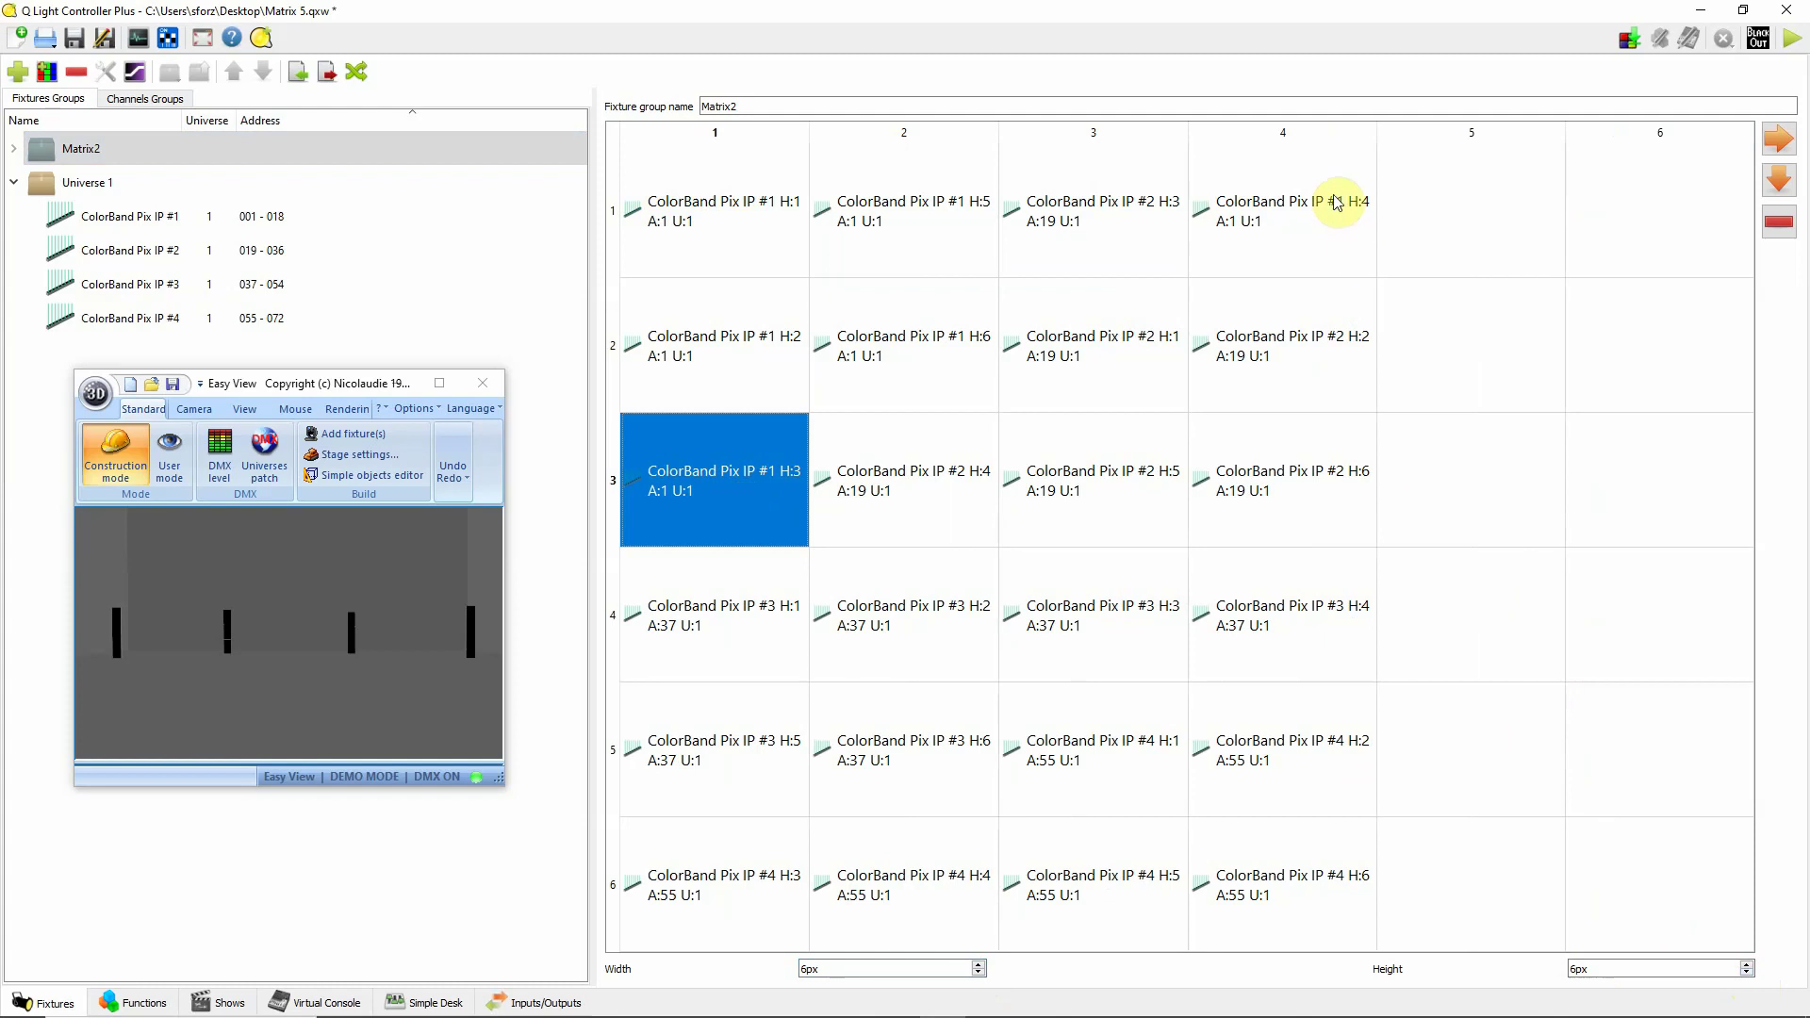
left_click_drag(1250, 217, 718, 659)
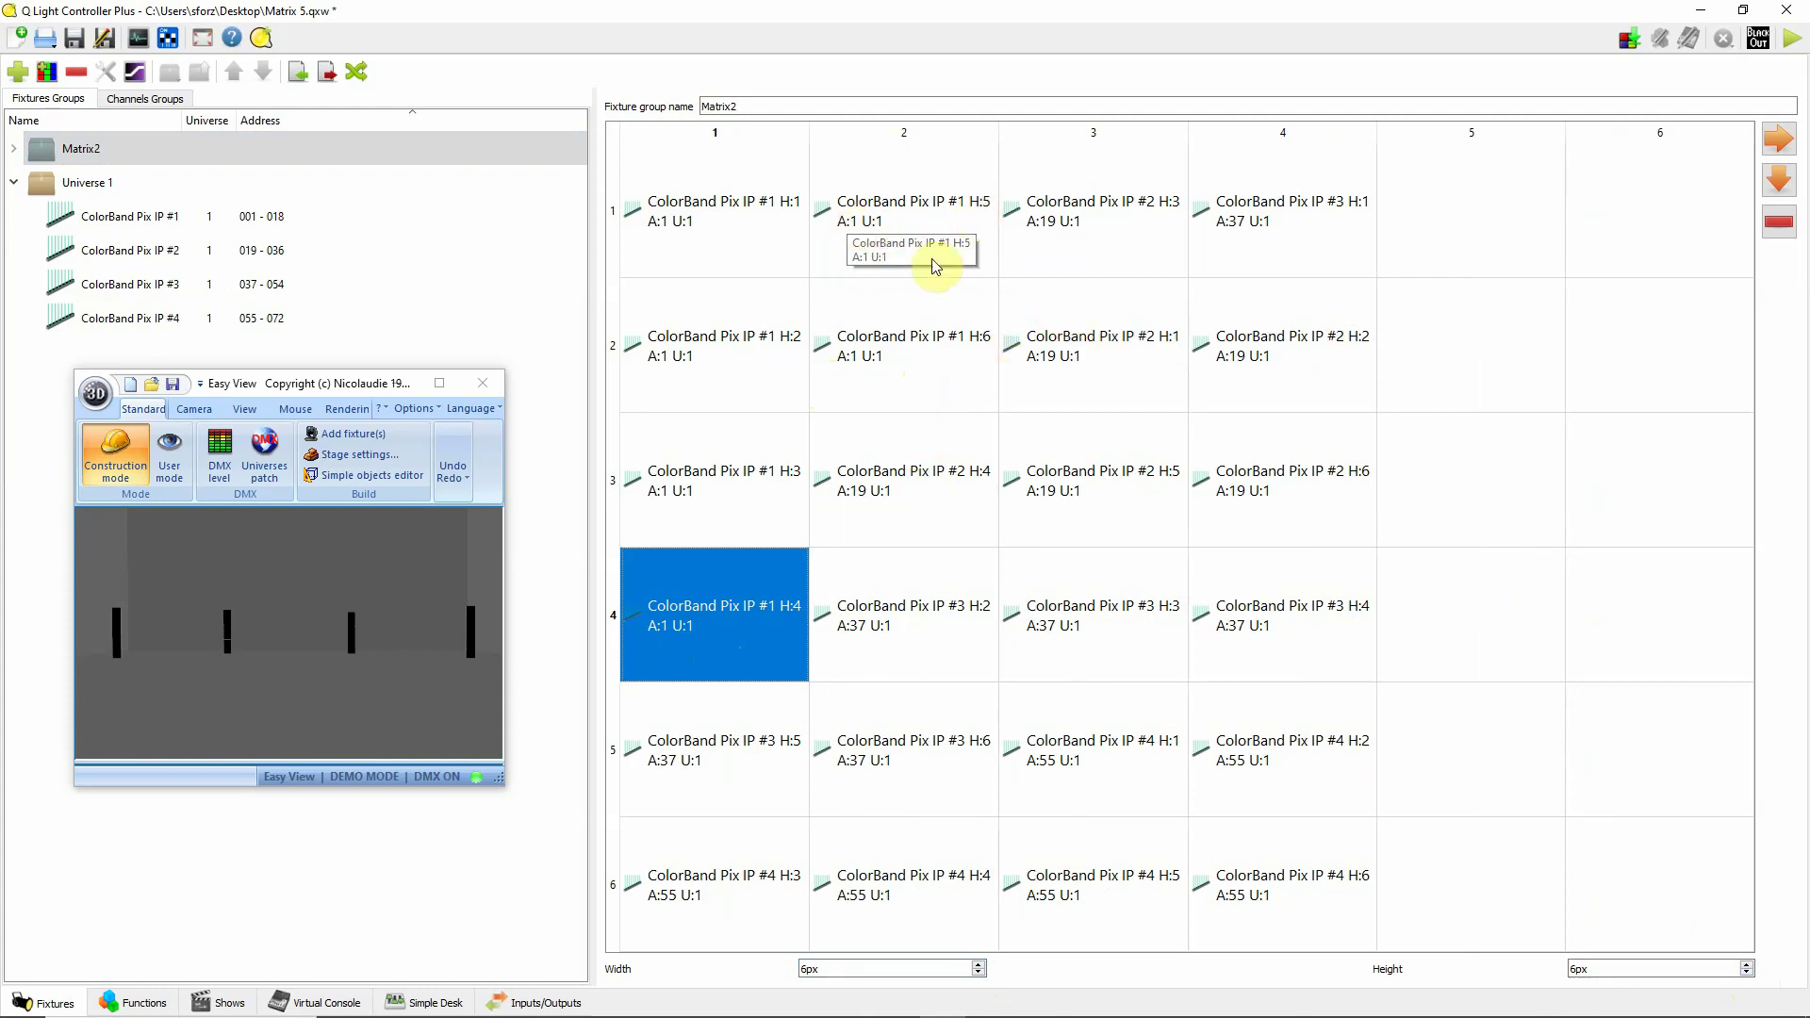
left_click_drag(939, 236, 770, 744)
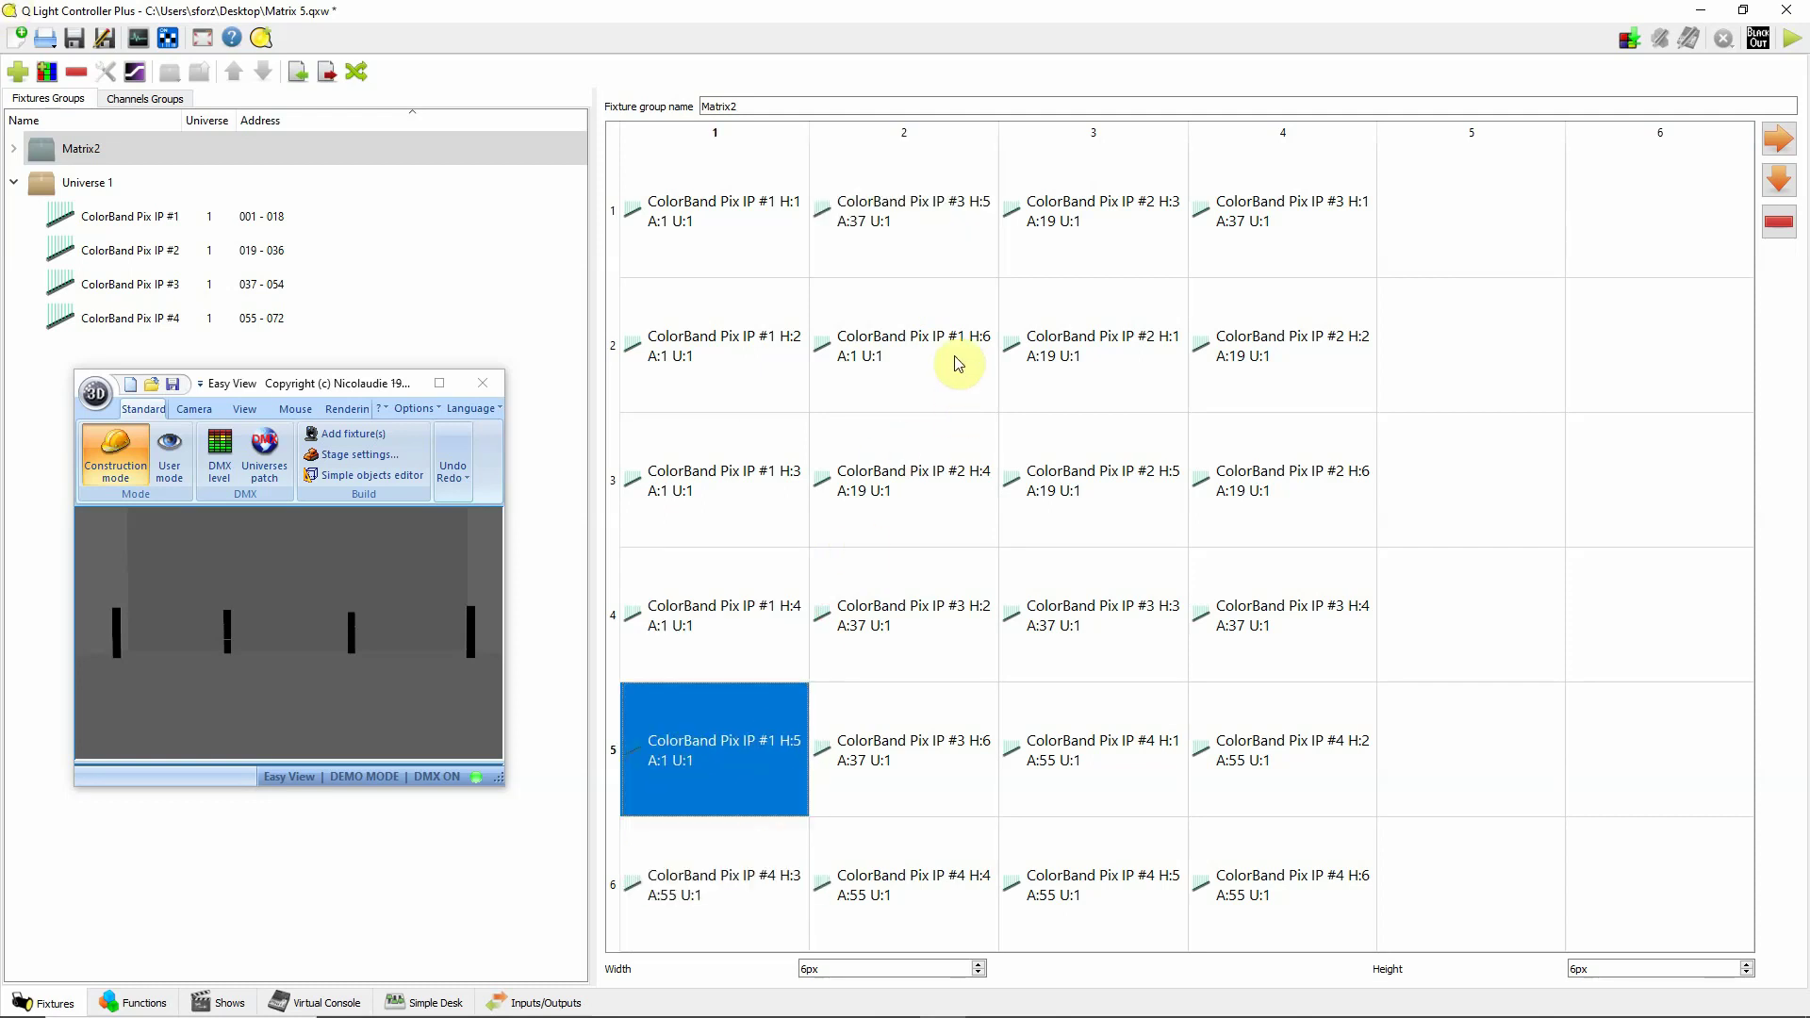
left_click_drag(960, 359, 733, 919)
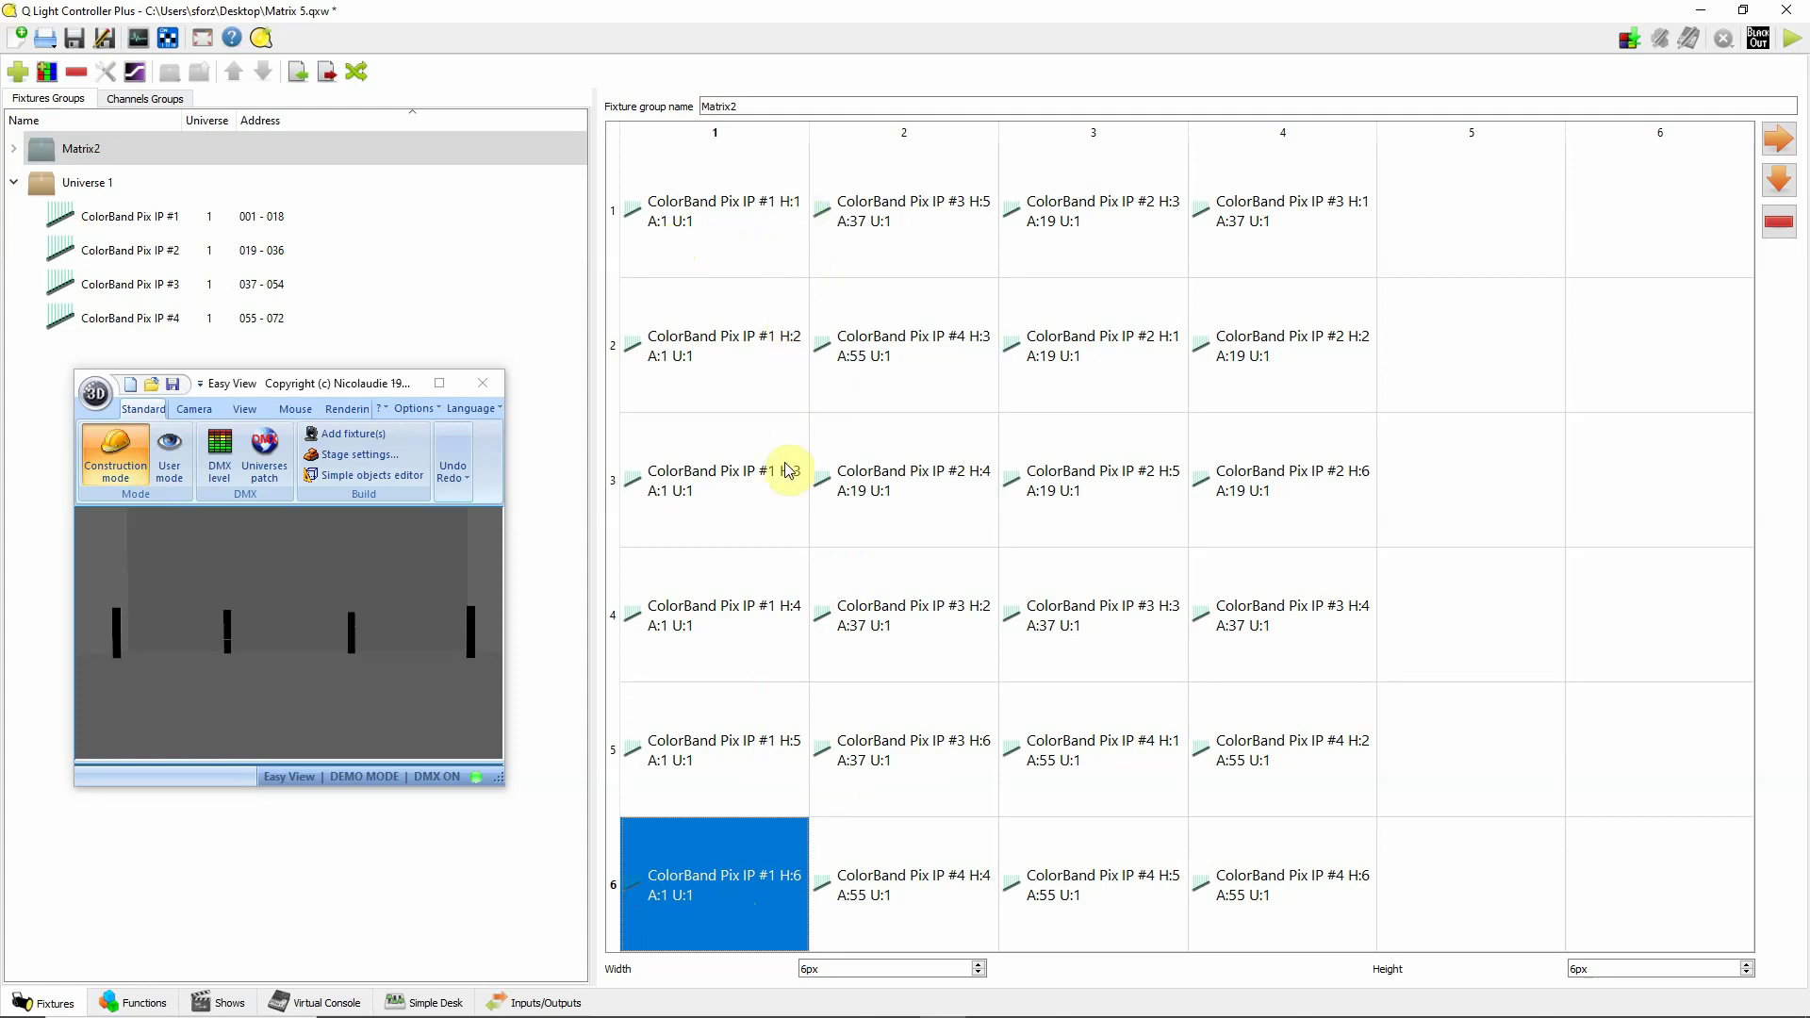
left_click_drag(765, 853, 754, 914)
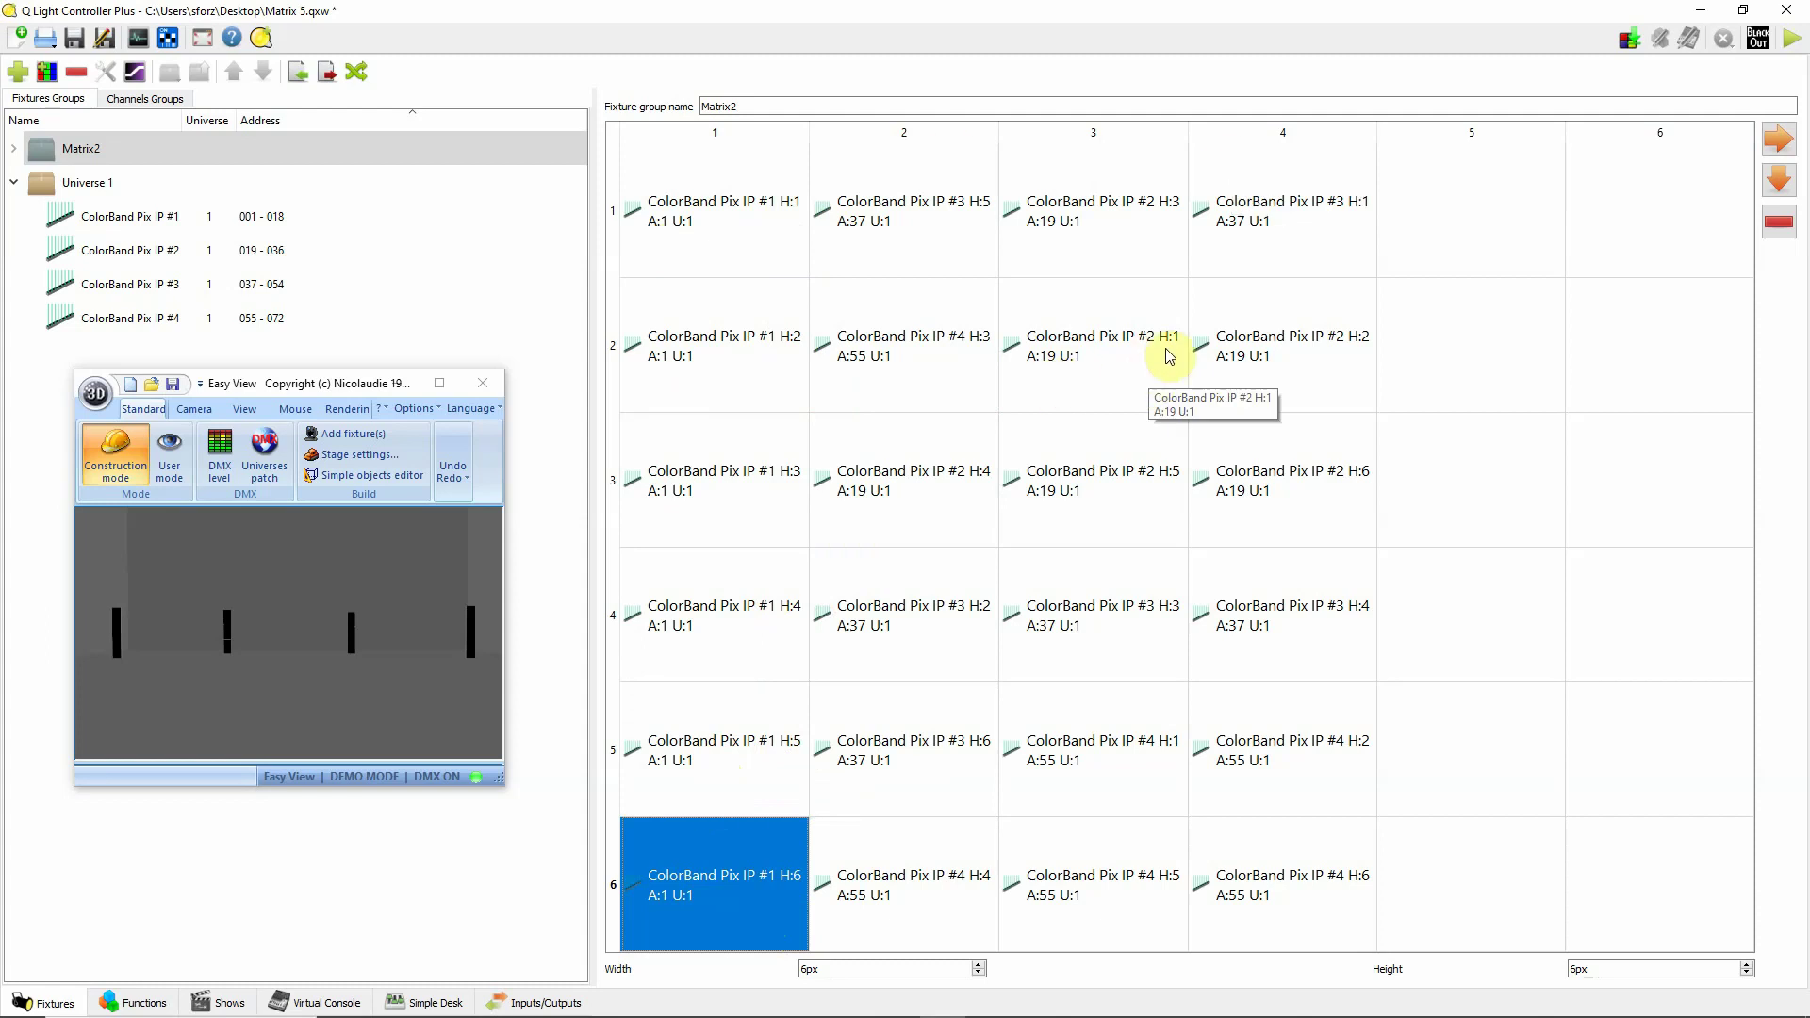
- Arrange the heads of ColorBand Pix IP #2 in order down column 2, H:1 to H:6 in rows 1 to 6
left_click_drag(1101, 379, 916, 237)
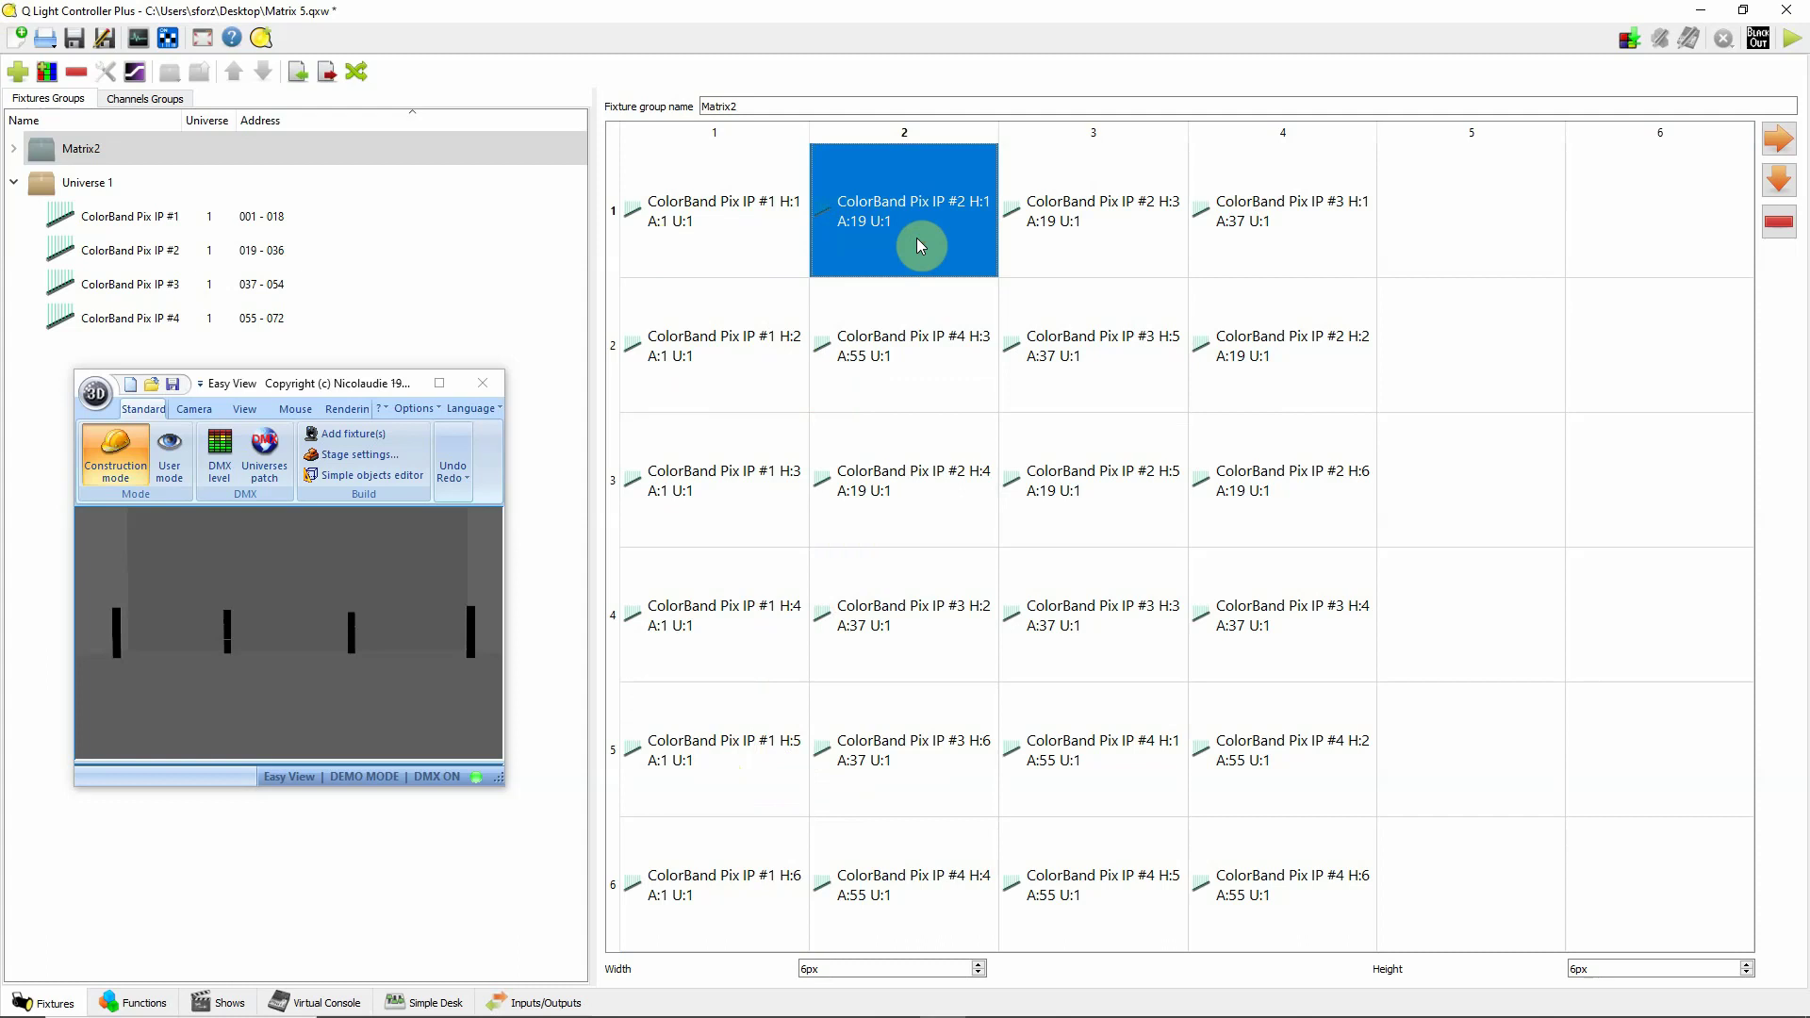
left_click(1129, 250)
left_click_drag(1129, 250, 937, 541)
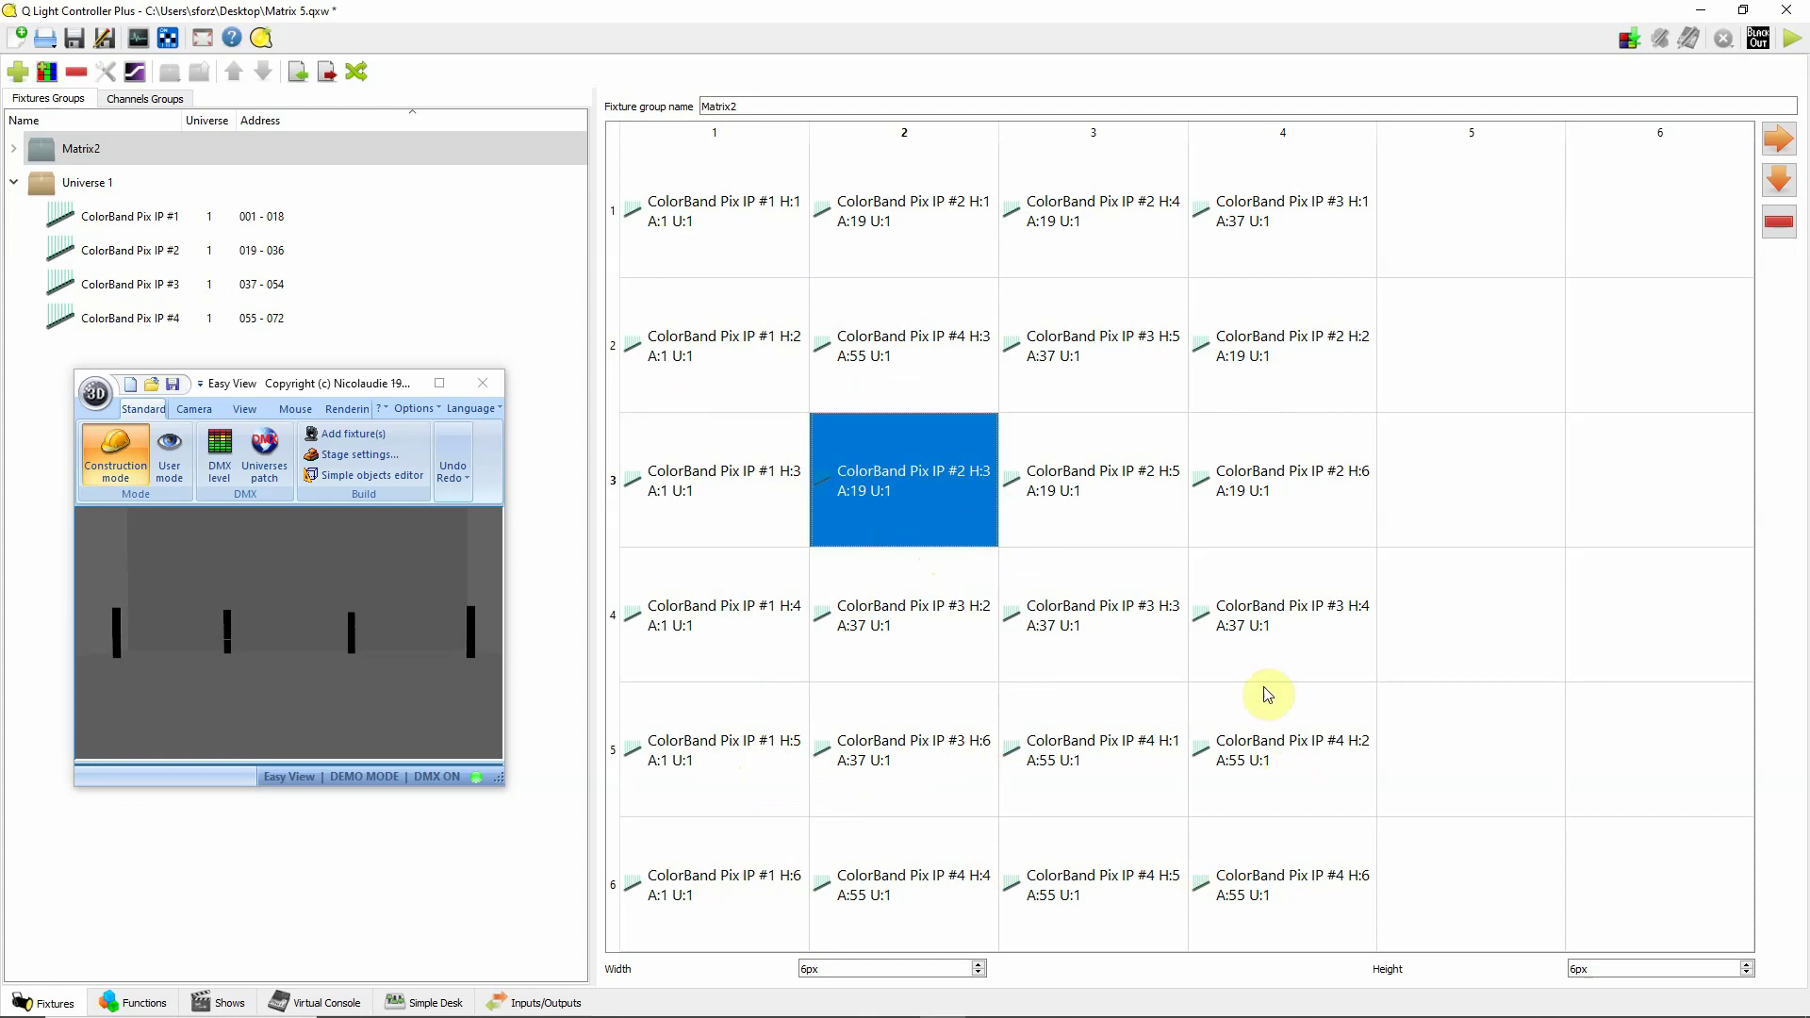
left_click_drag(1272, 505, 910, 922)
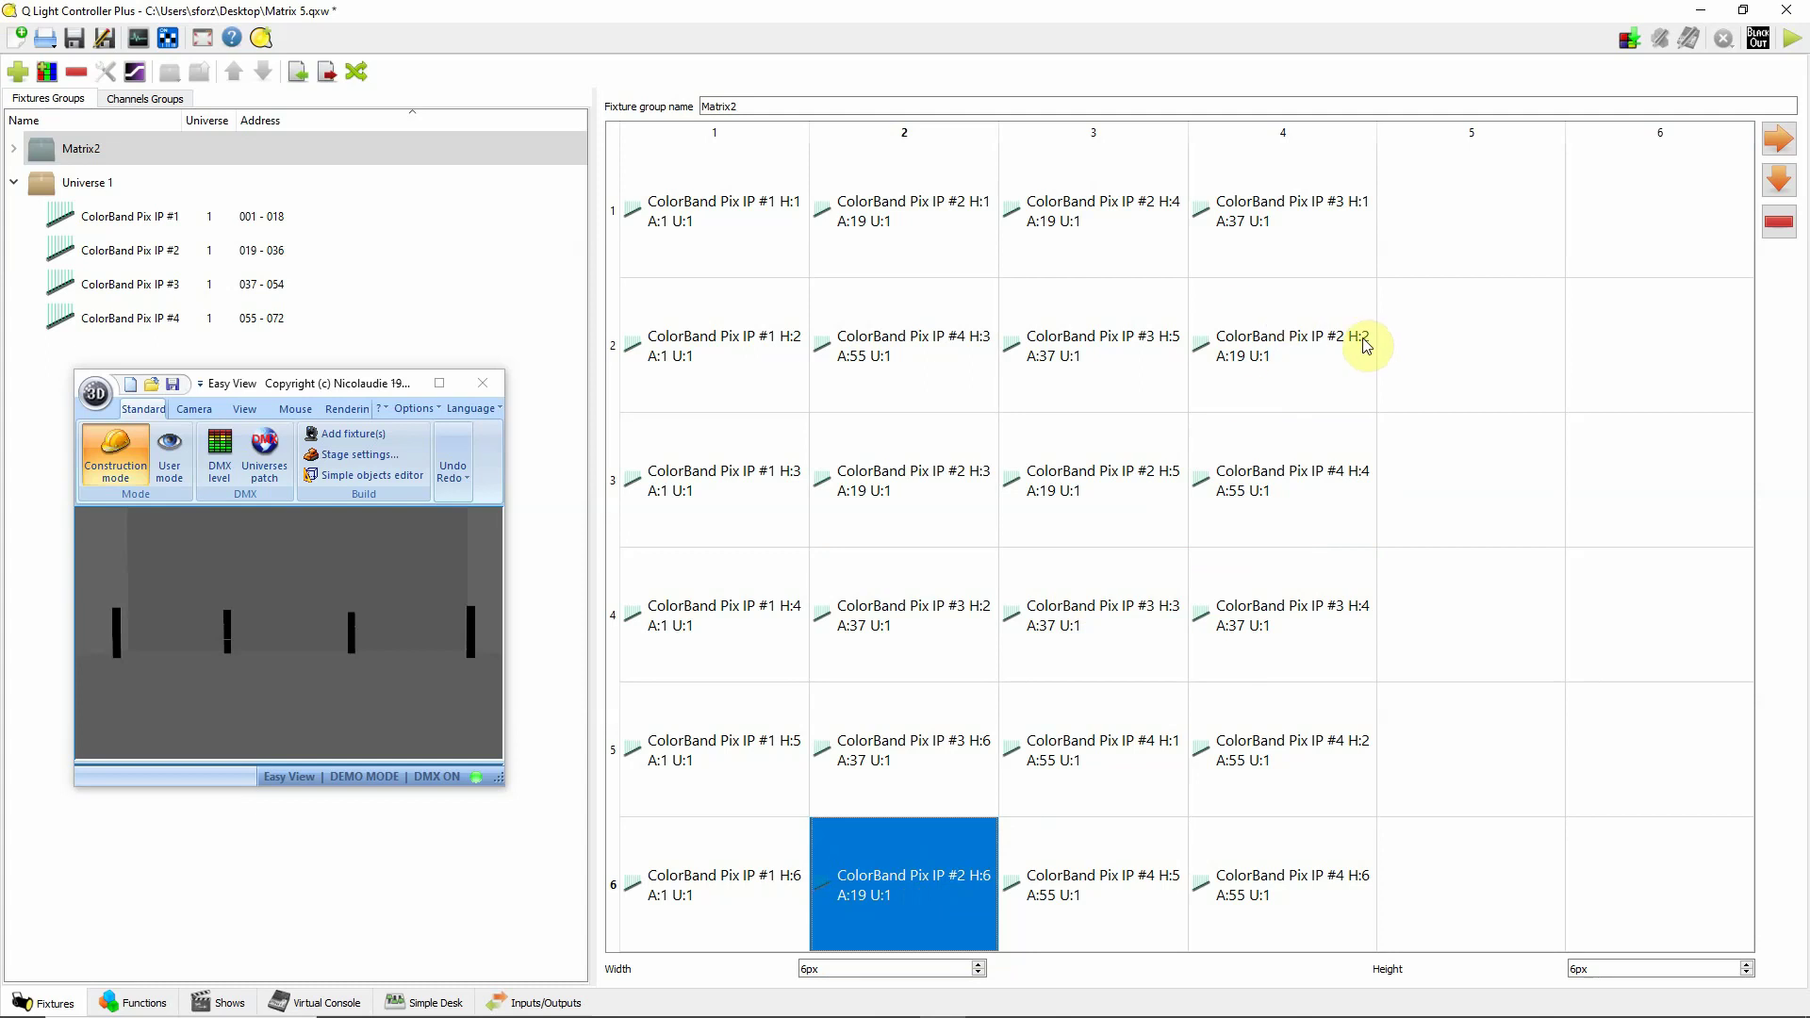
left_click_drag(1276, 356, 901, 373)
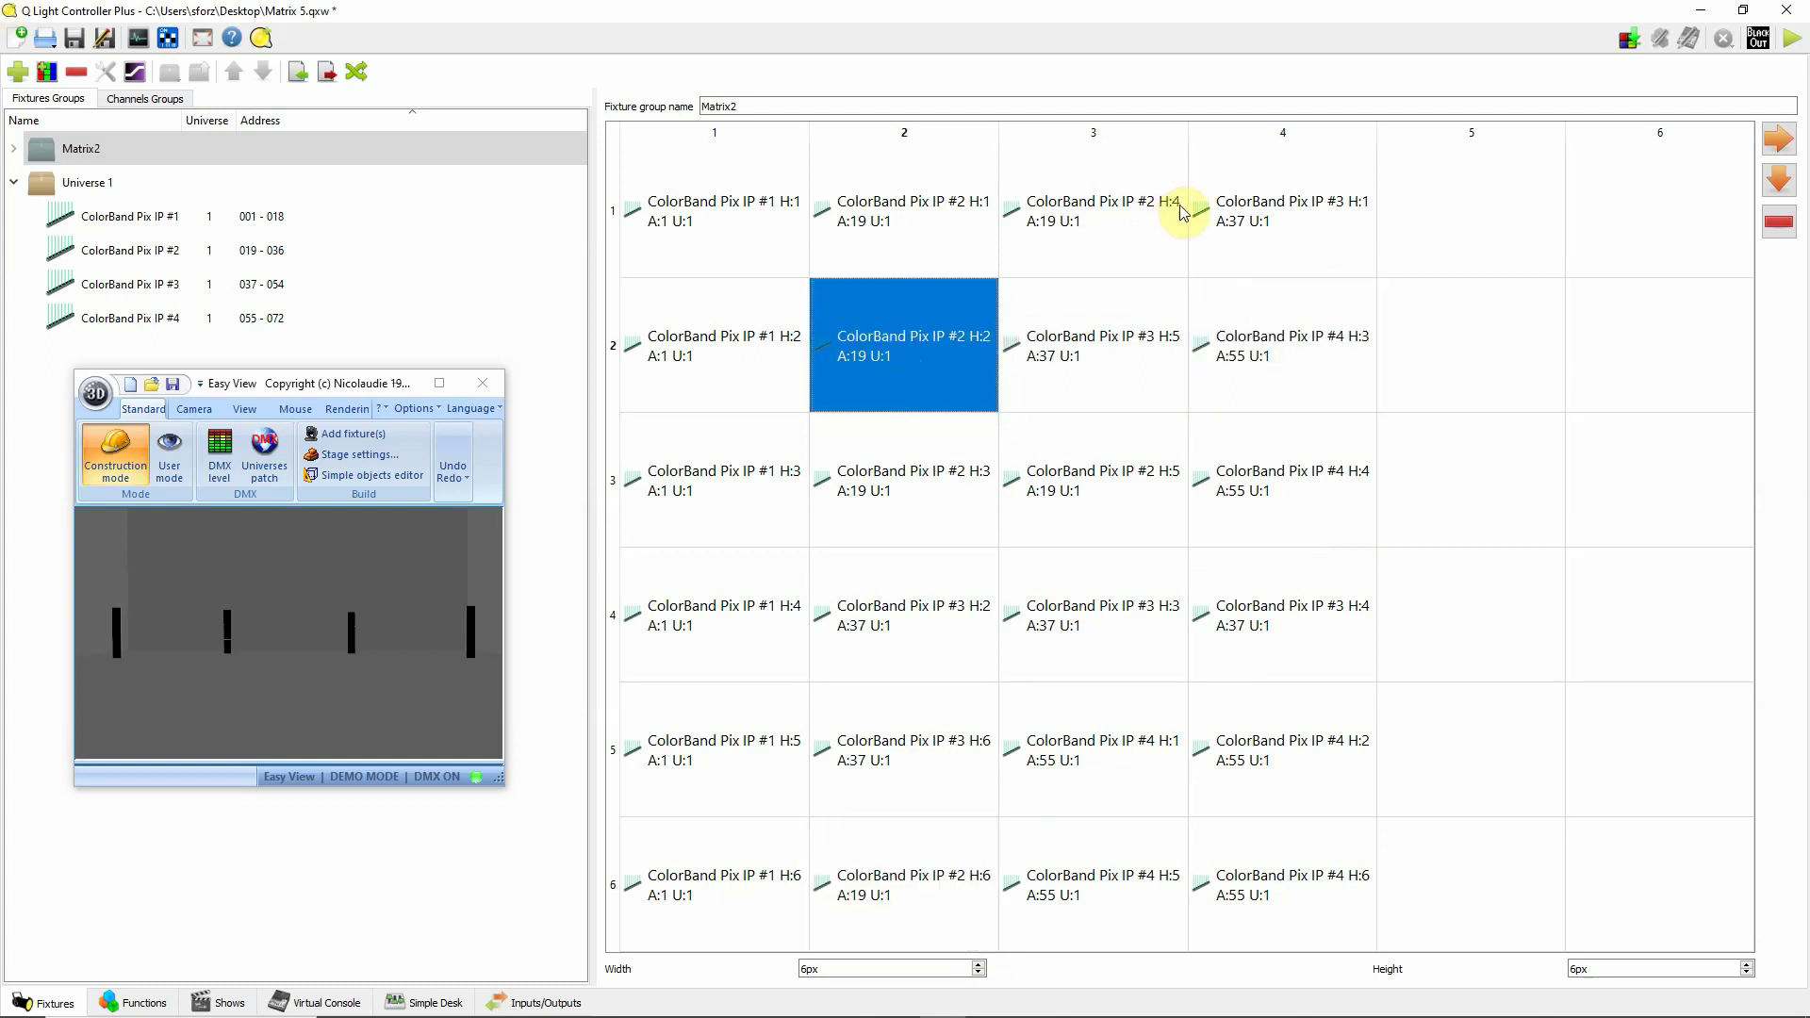
left_click_drag(1175, 212, 922, 655)
left_click_drag(1122, 498, 936, 788)
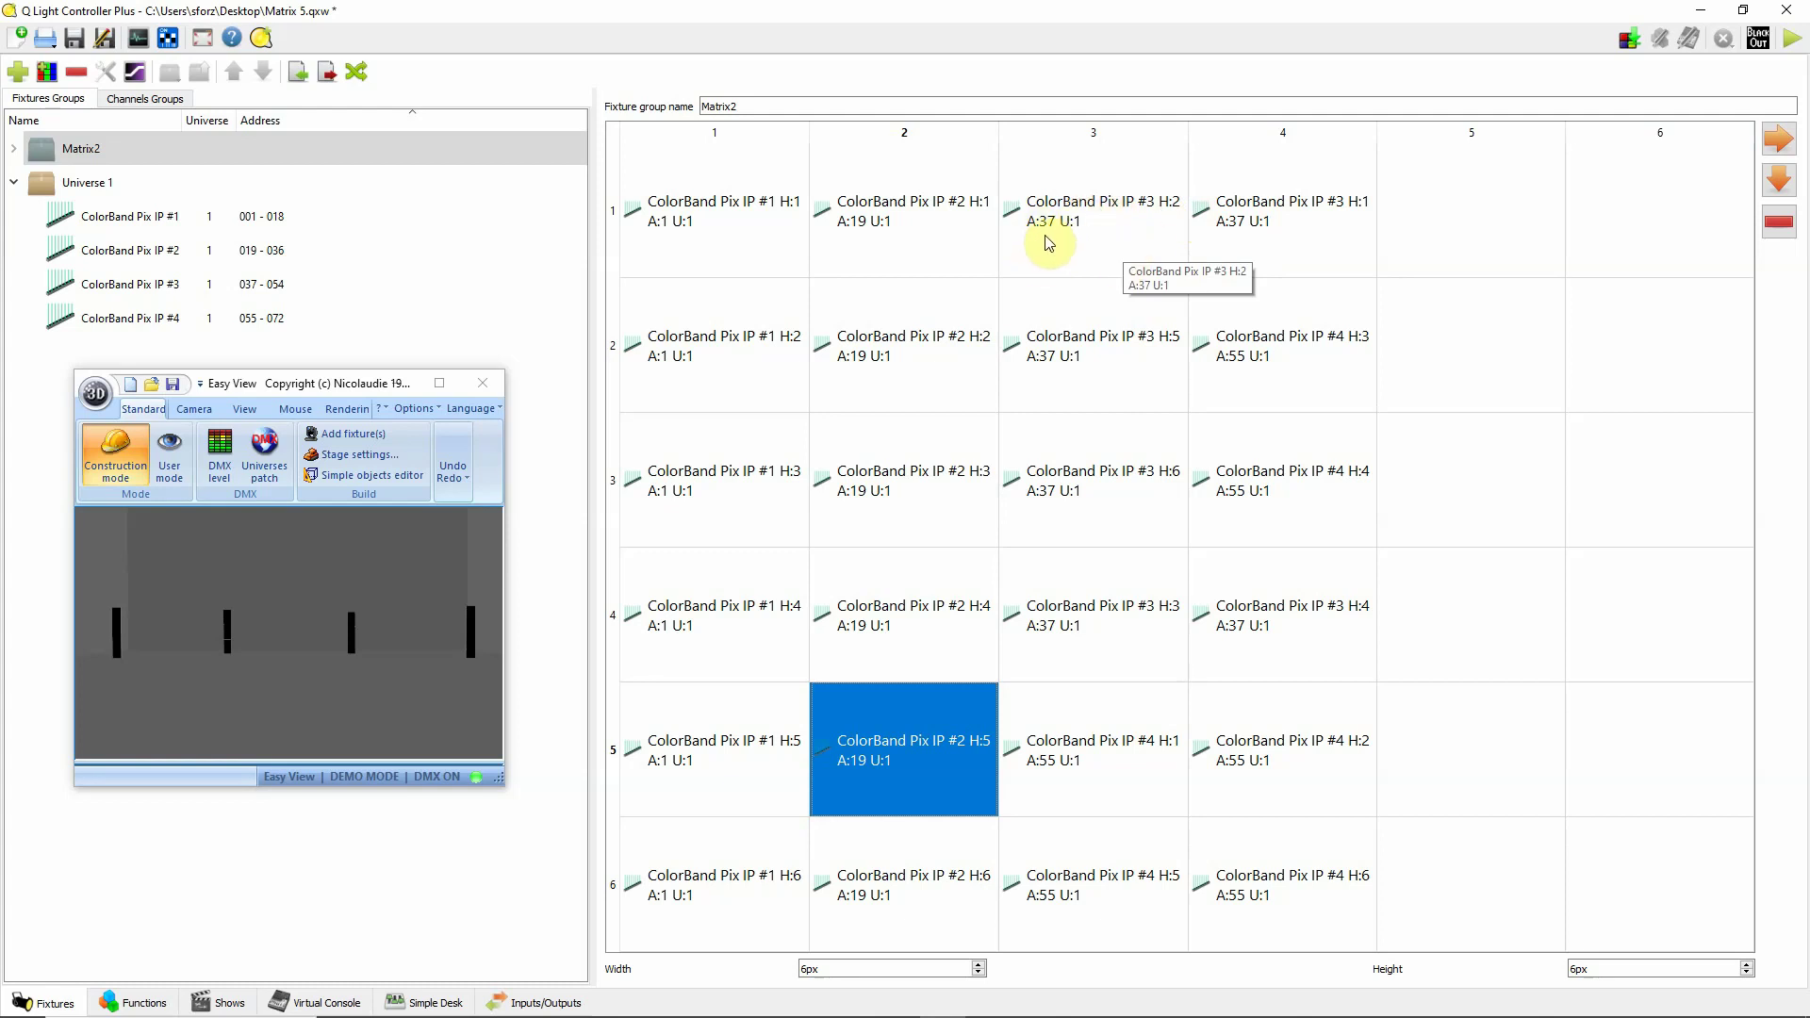
- Arrange the heads of ColorBand Pix IP #3 in order down column 3, H:1 to H:6 in rows 1 to 6
left_click_drag(1082, 234, 1081, 367)
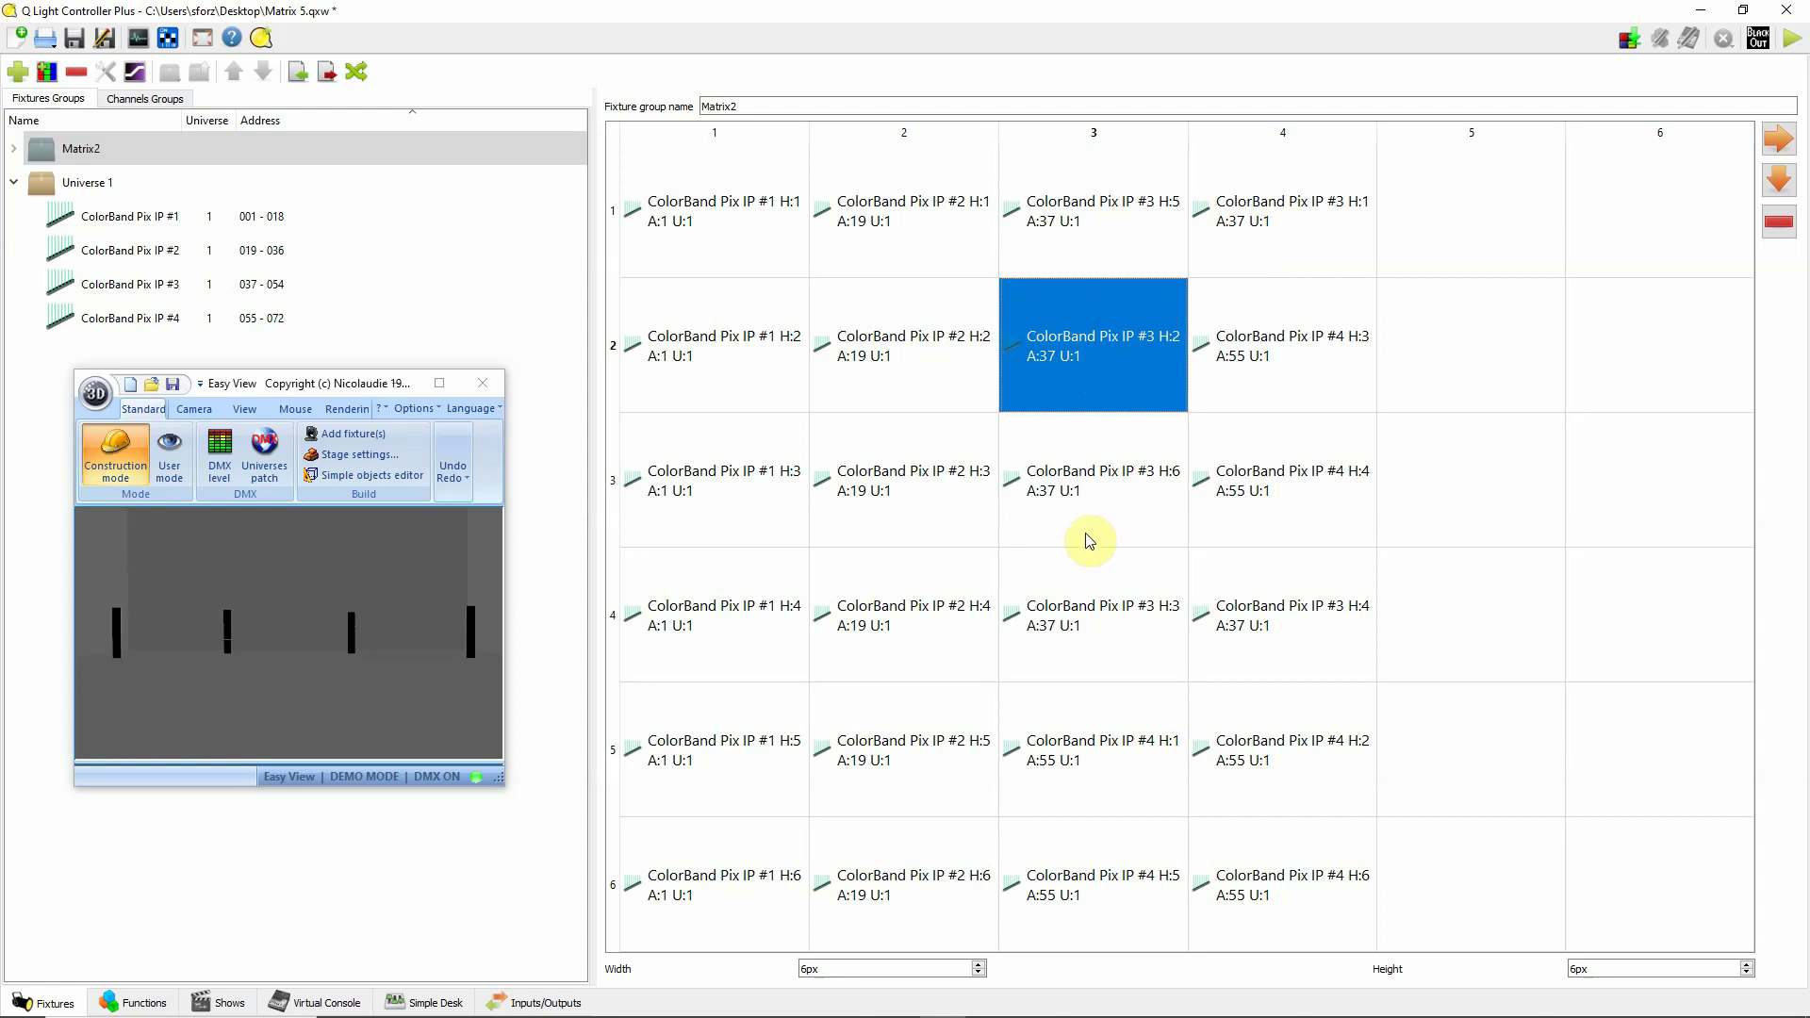
left_click_drag(1174, 488, 1089, 924)
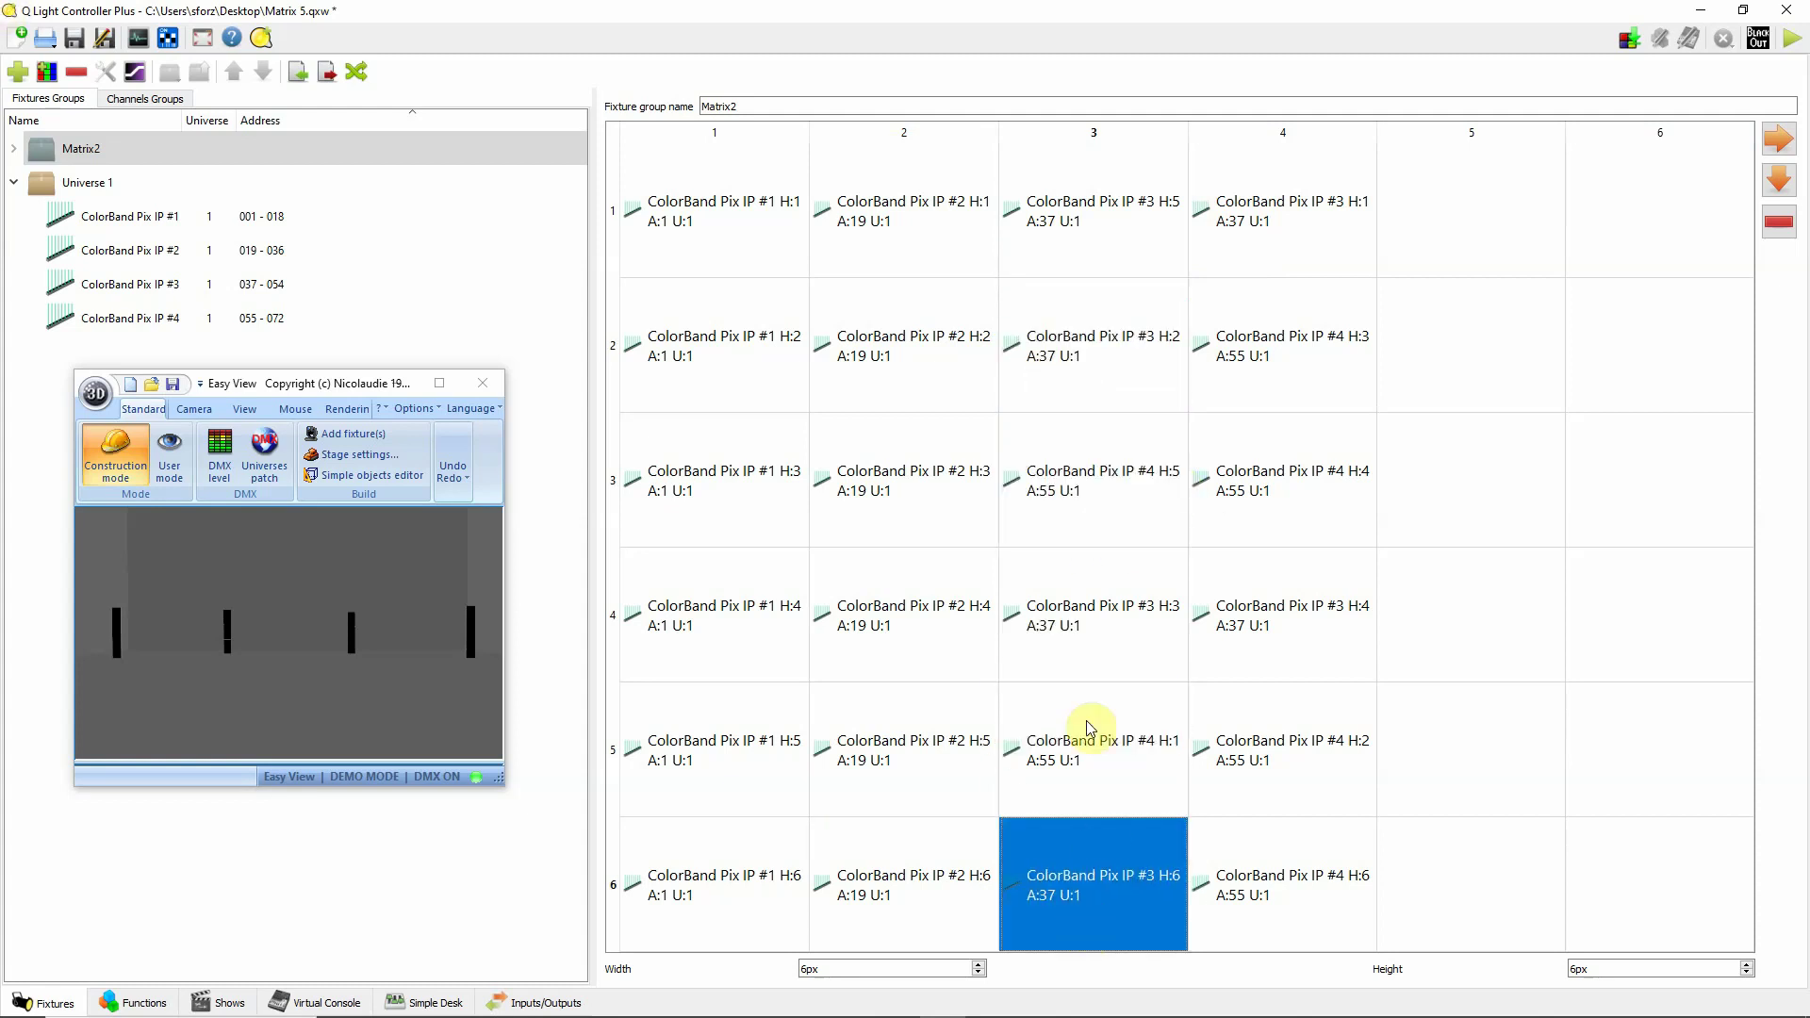
left_click_drag(1147, 628, 1123, 534)
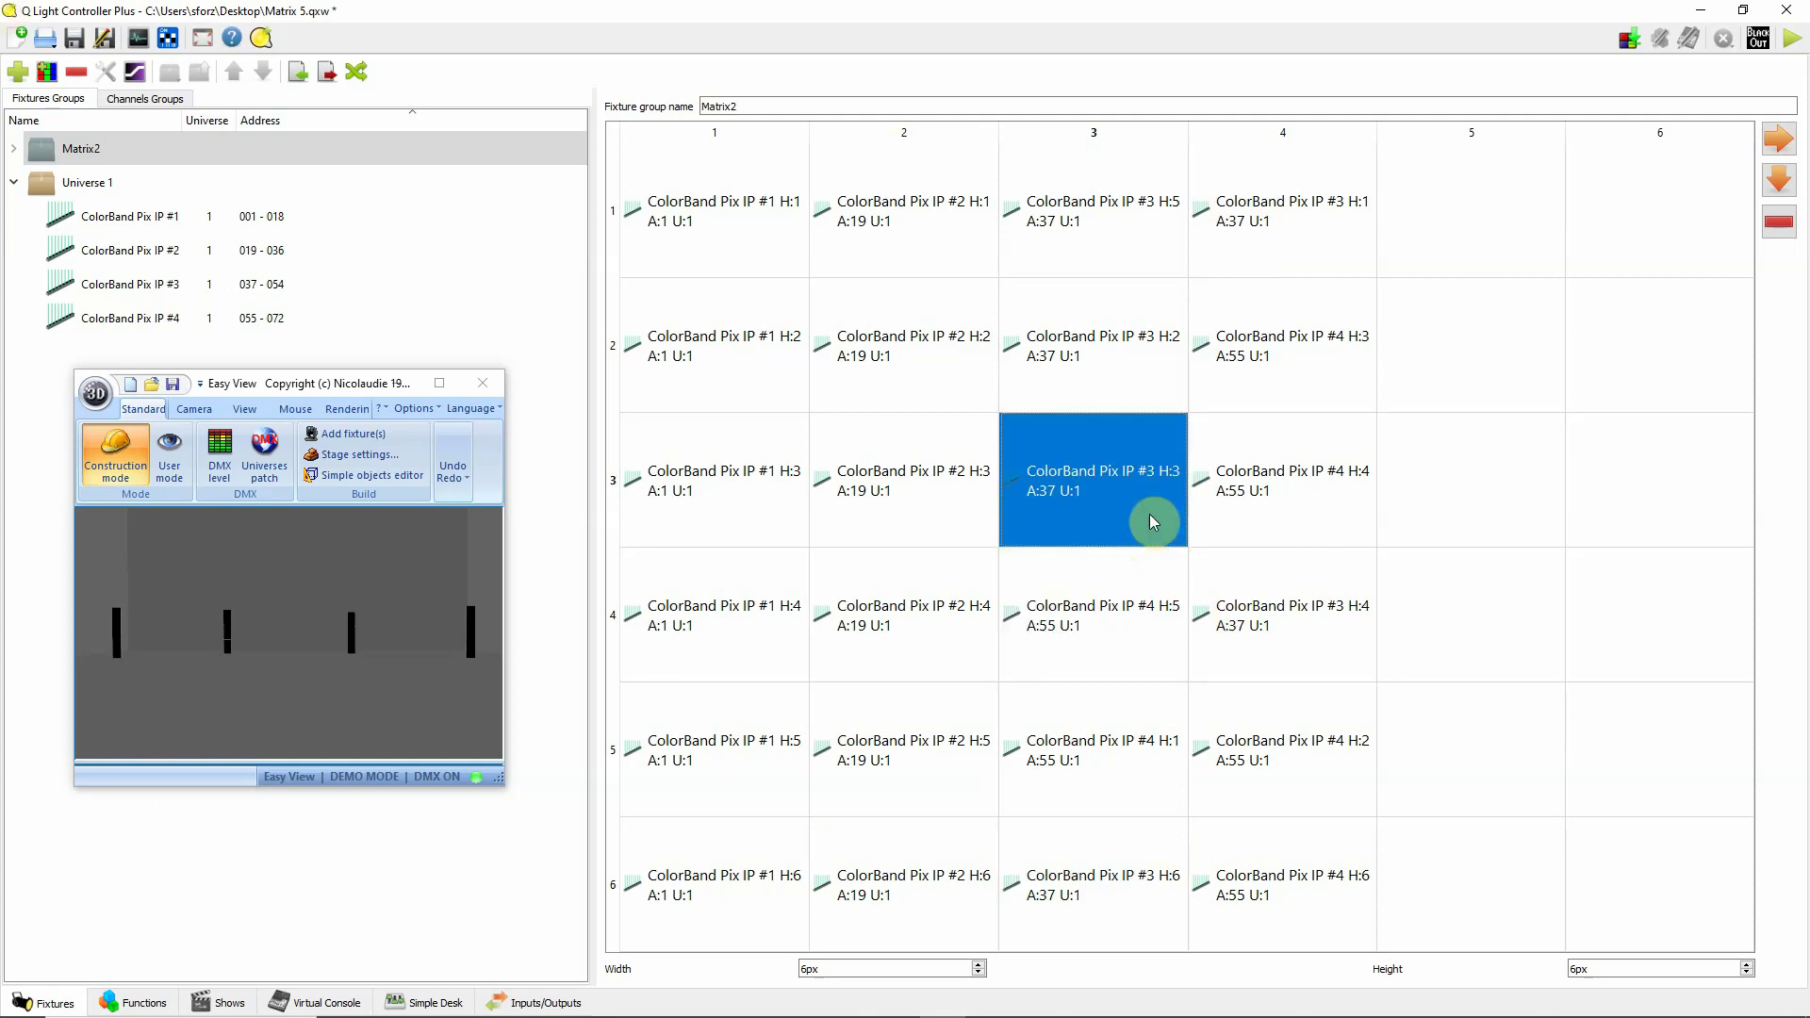
left_click_drag(1313, 639, 1119, 638)
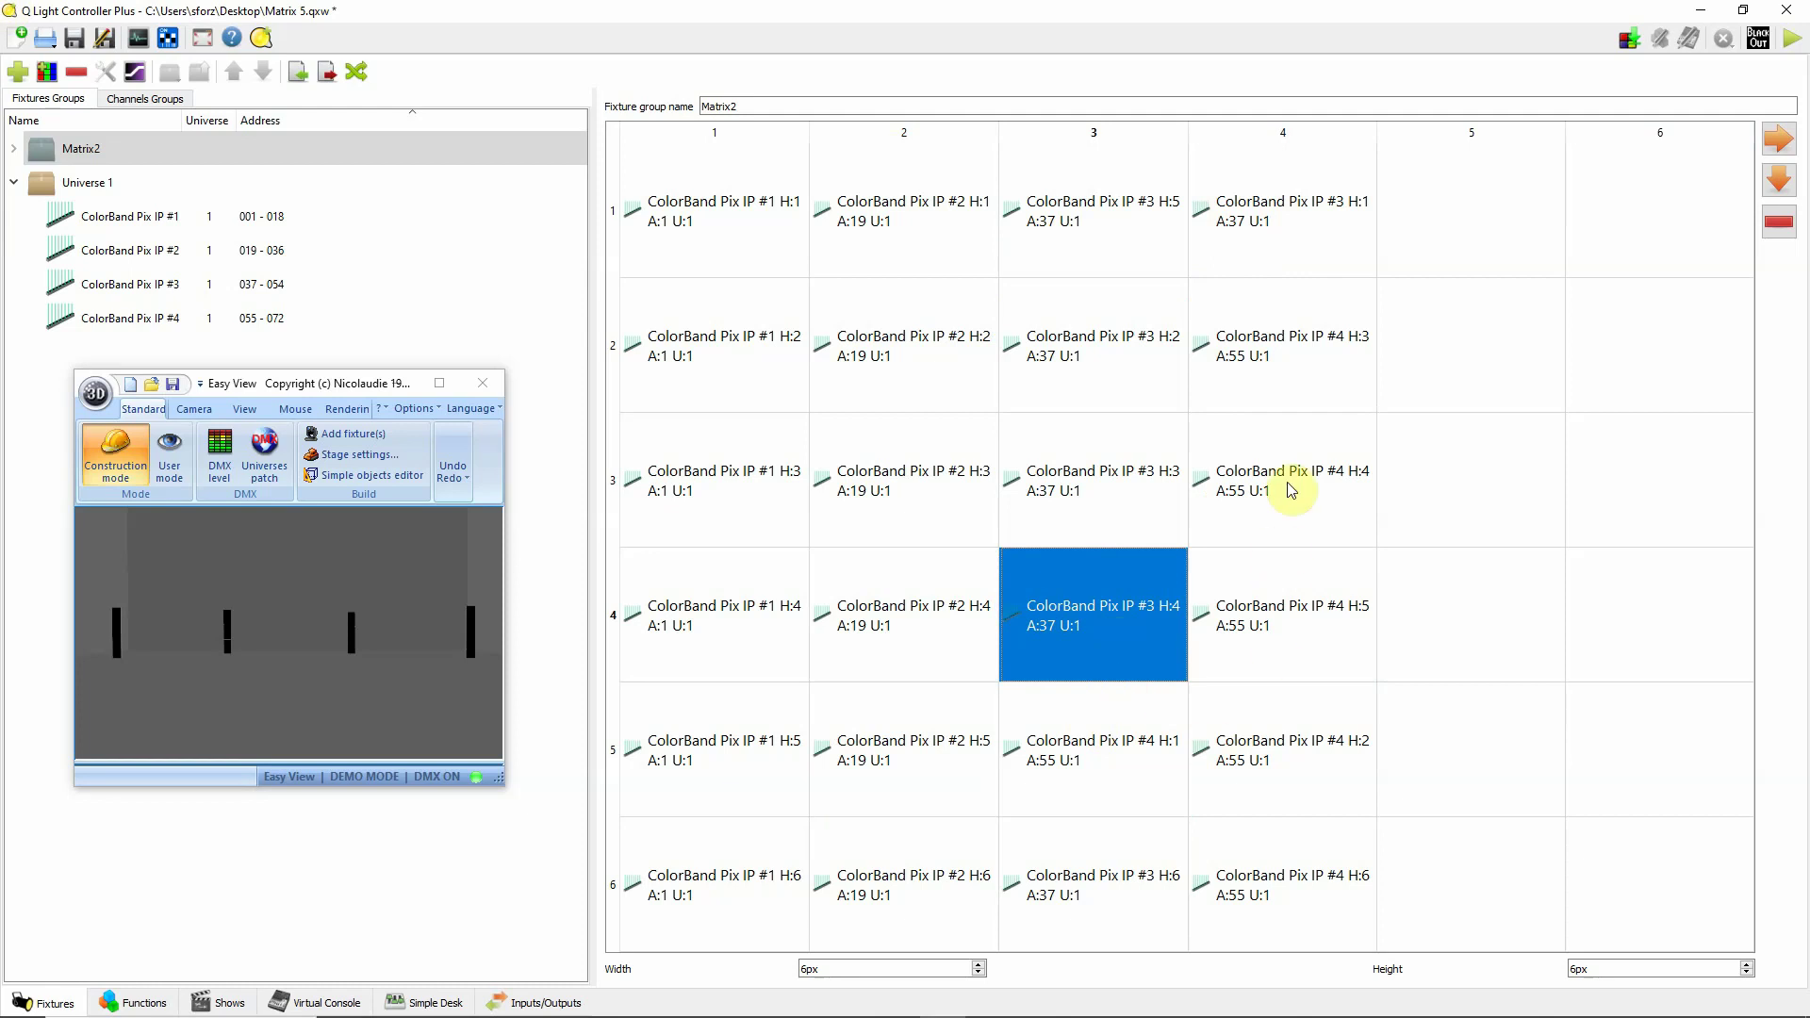
left_click_drag(1370, 204, 1116, 242)
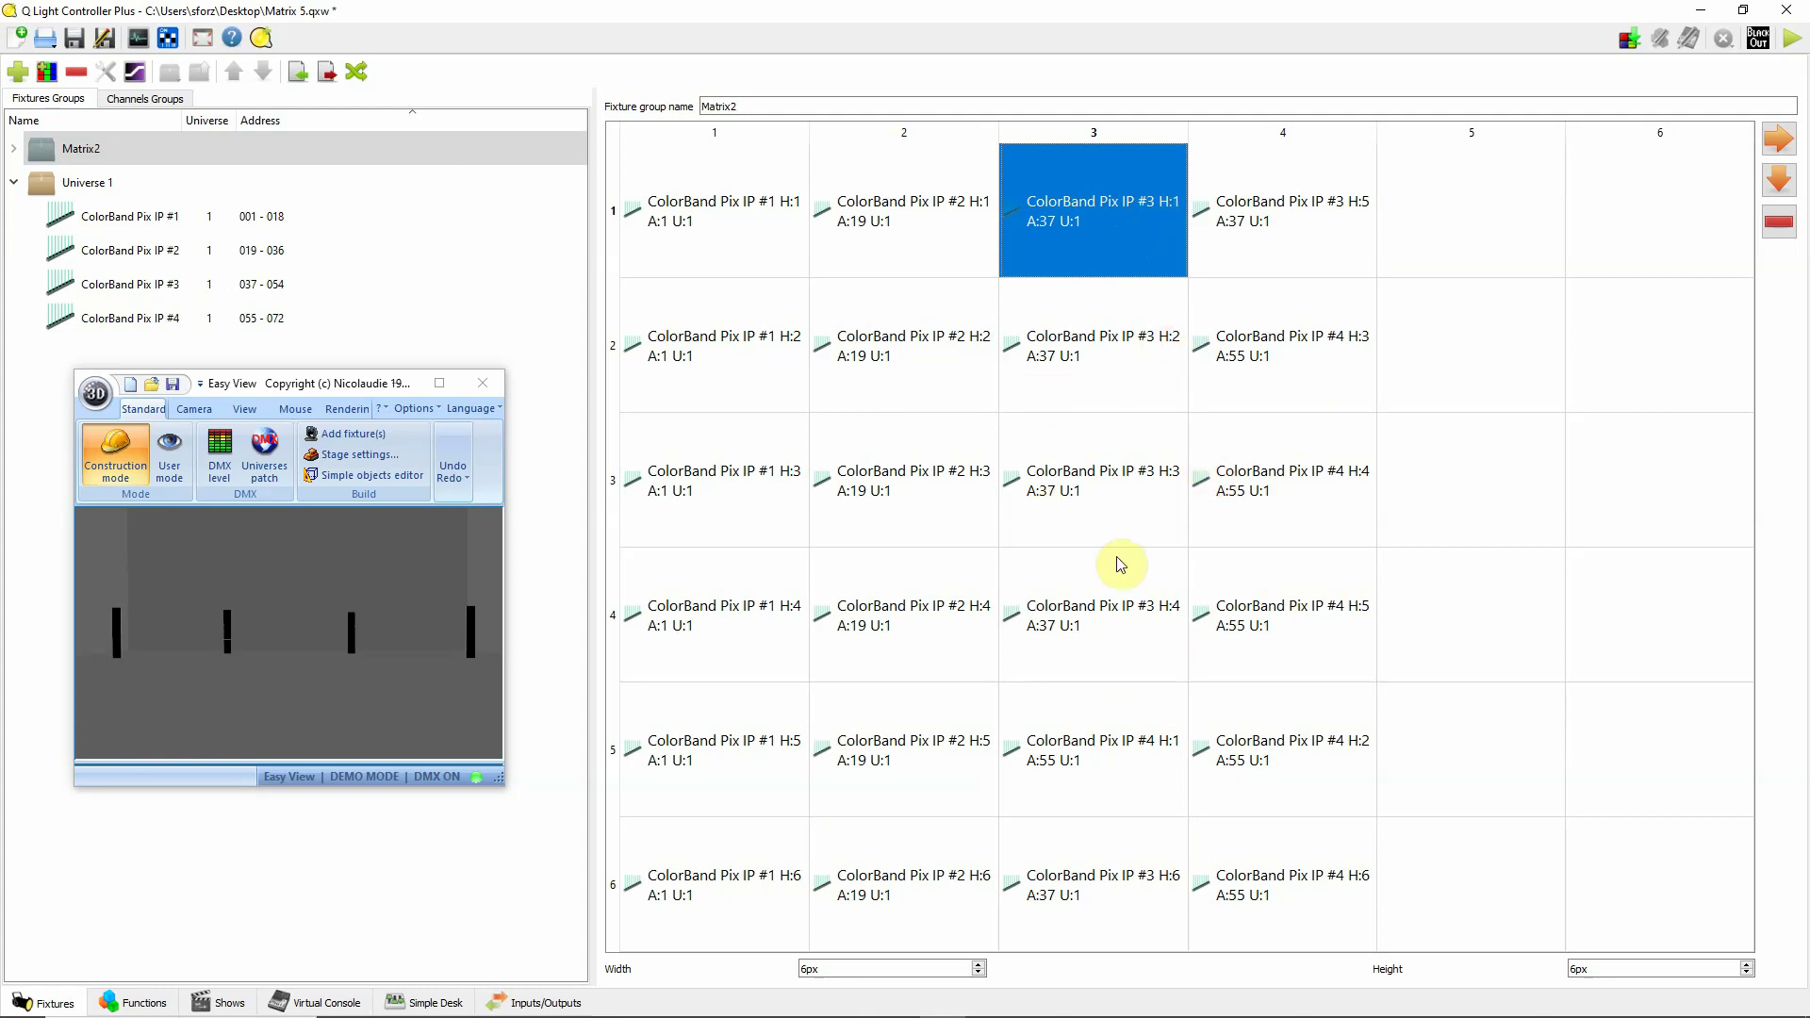
mouse_move(1049, 782)
left_mouse_down()
mouse_move(1179, 780)
mouse_move(1059, 755)
left_mouse_up()
left_click_drag(1345, 202, 1086, 787)
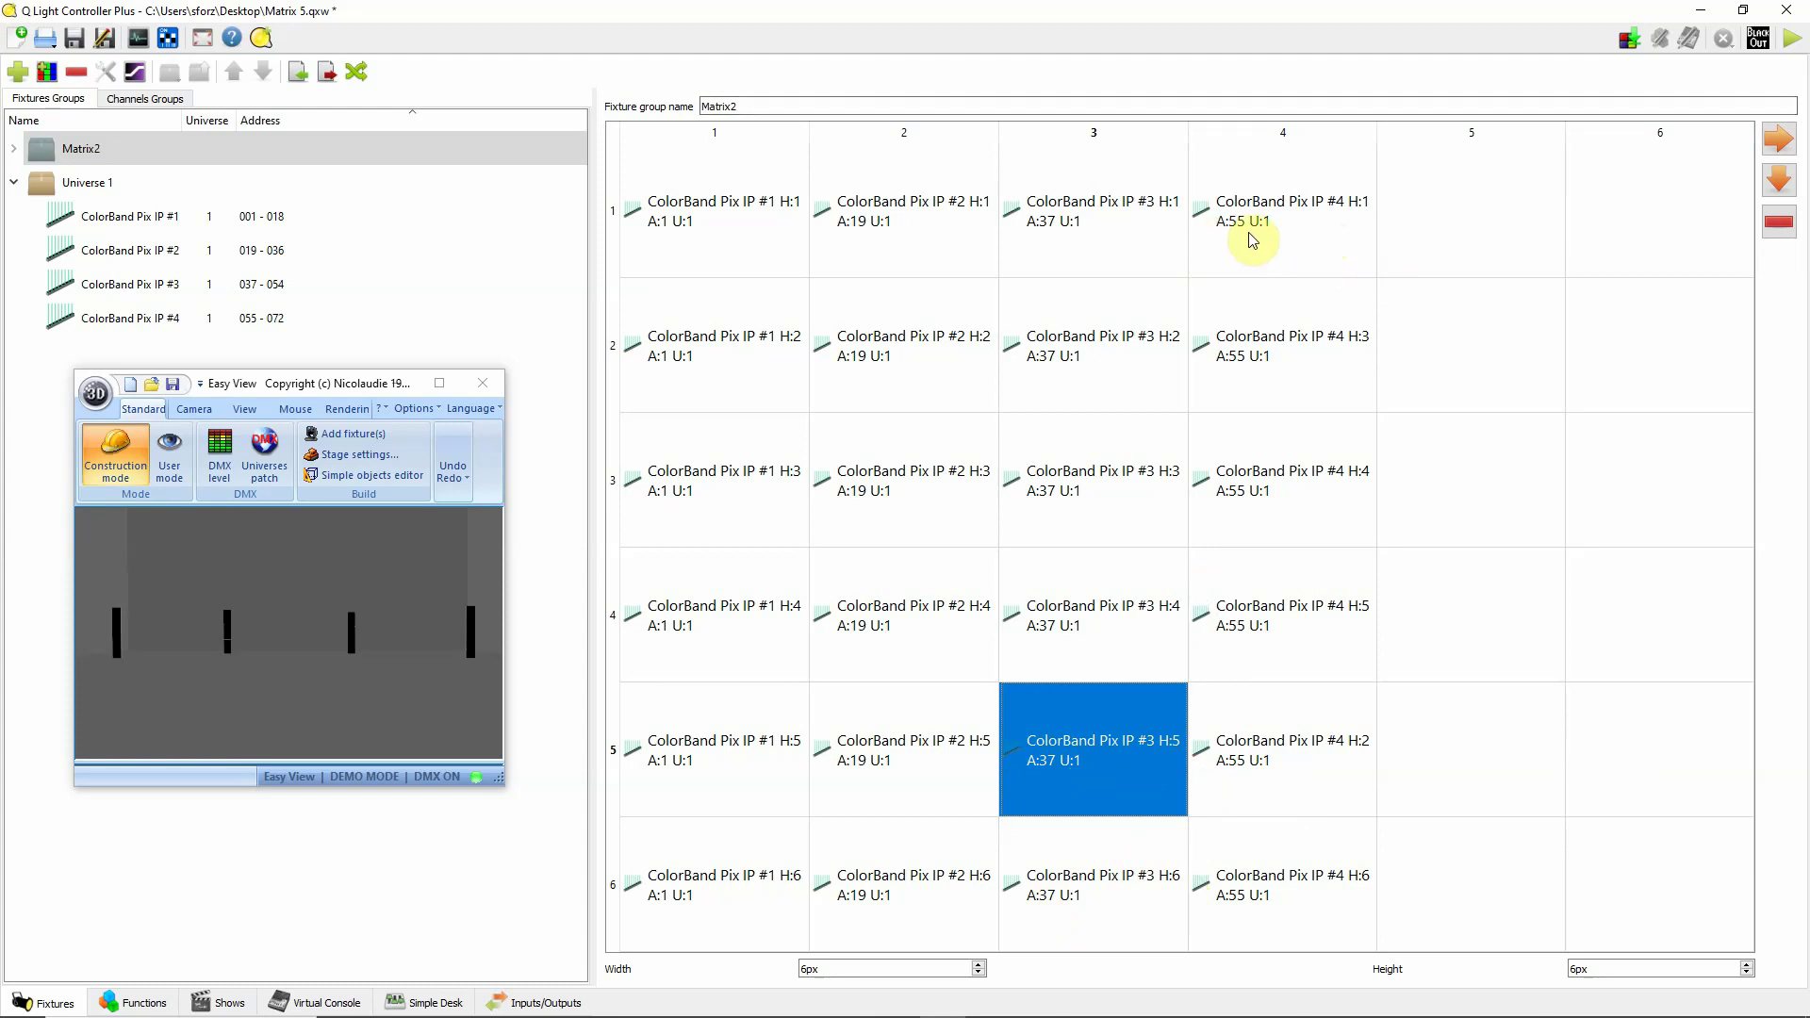
- Sort the heads of ColorBand Pix IP #4 in column 4 so H:2 to H:5 occupy rows 2 to 5
left_click_drag(1313, 372, 1320, 488)
left_click_drag(1317, 766, 1321, 376)
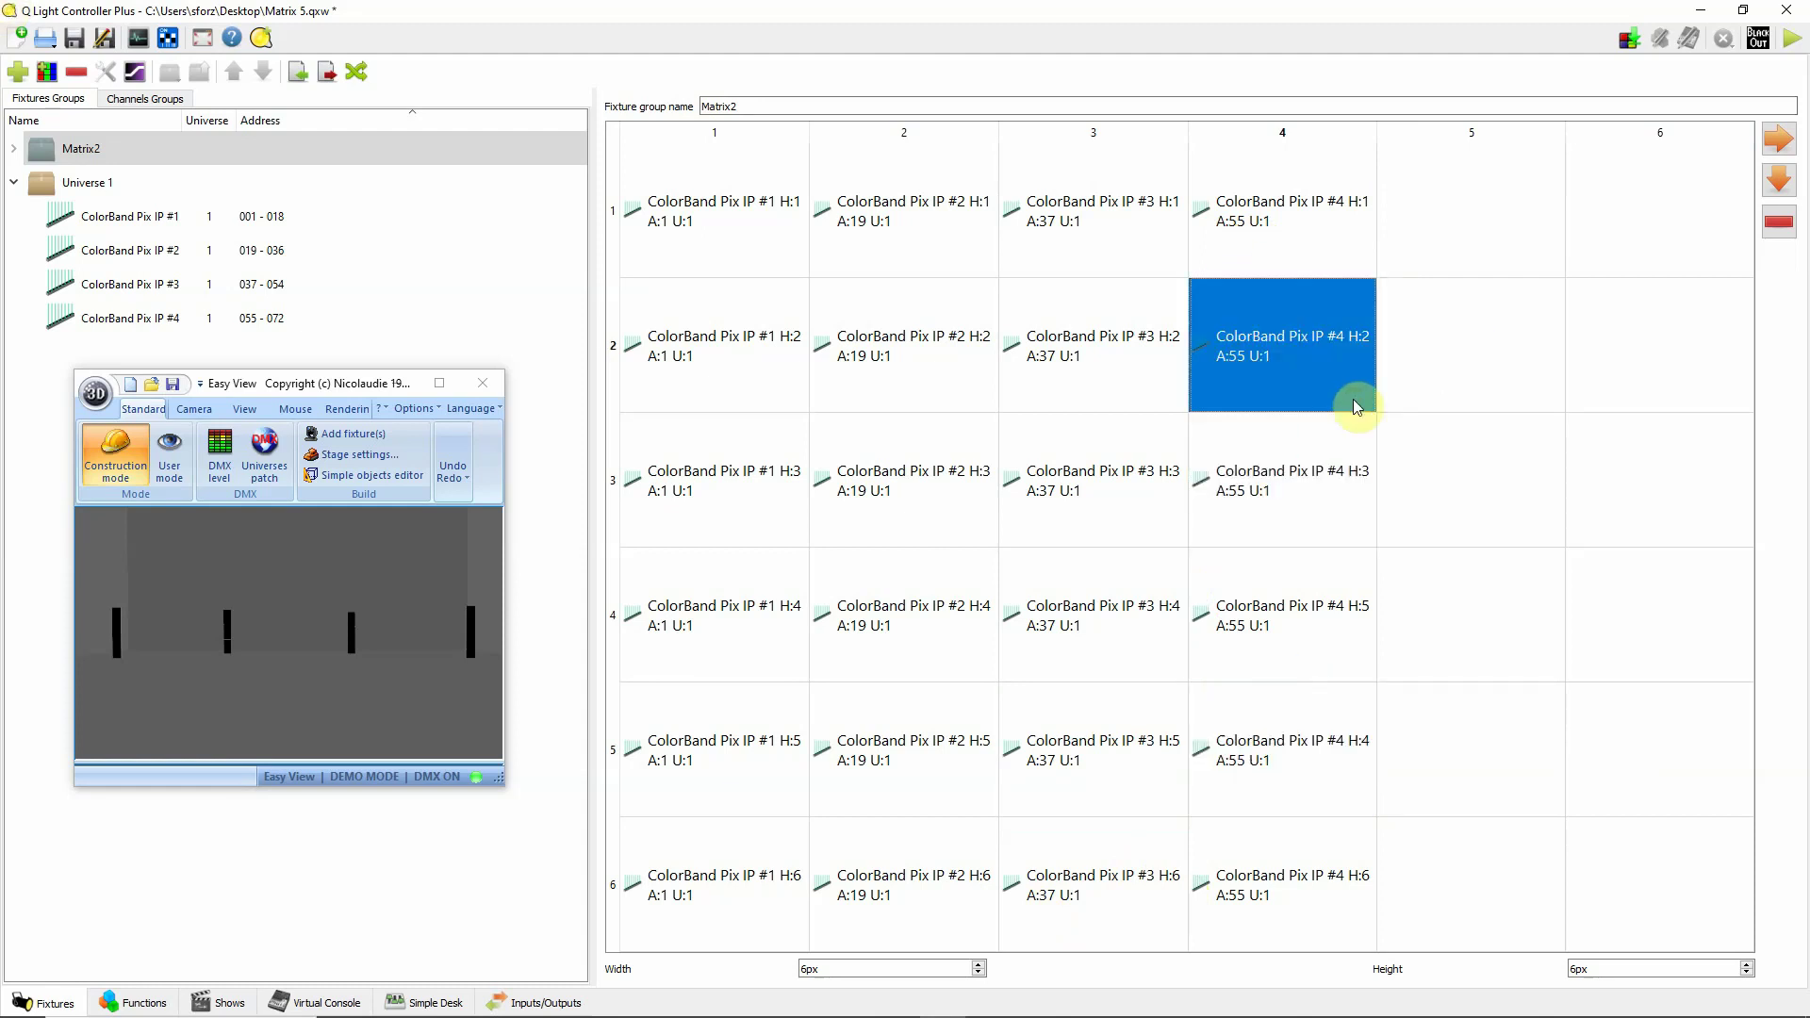
left_click_drag(1338, 765, 1311, 660)
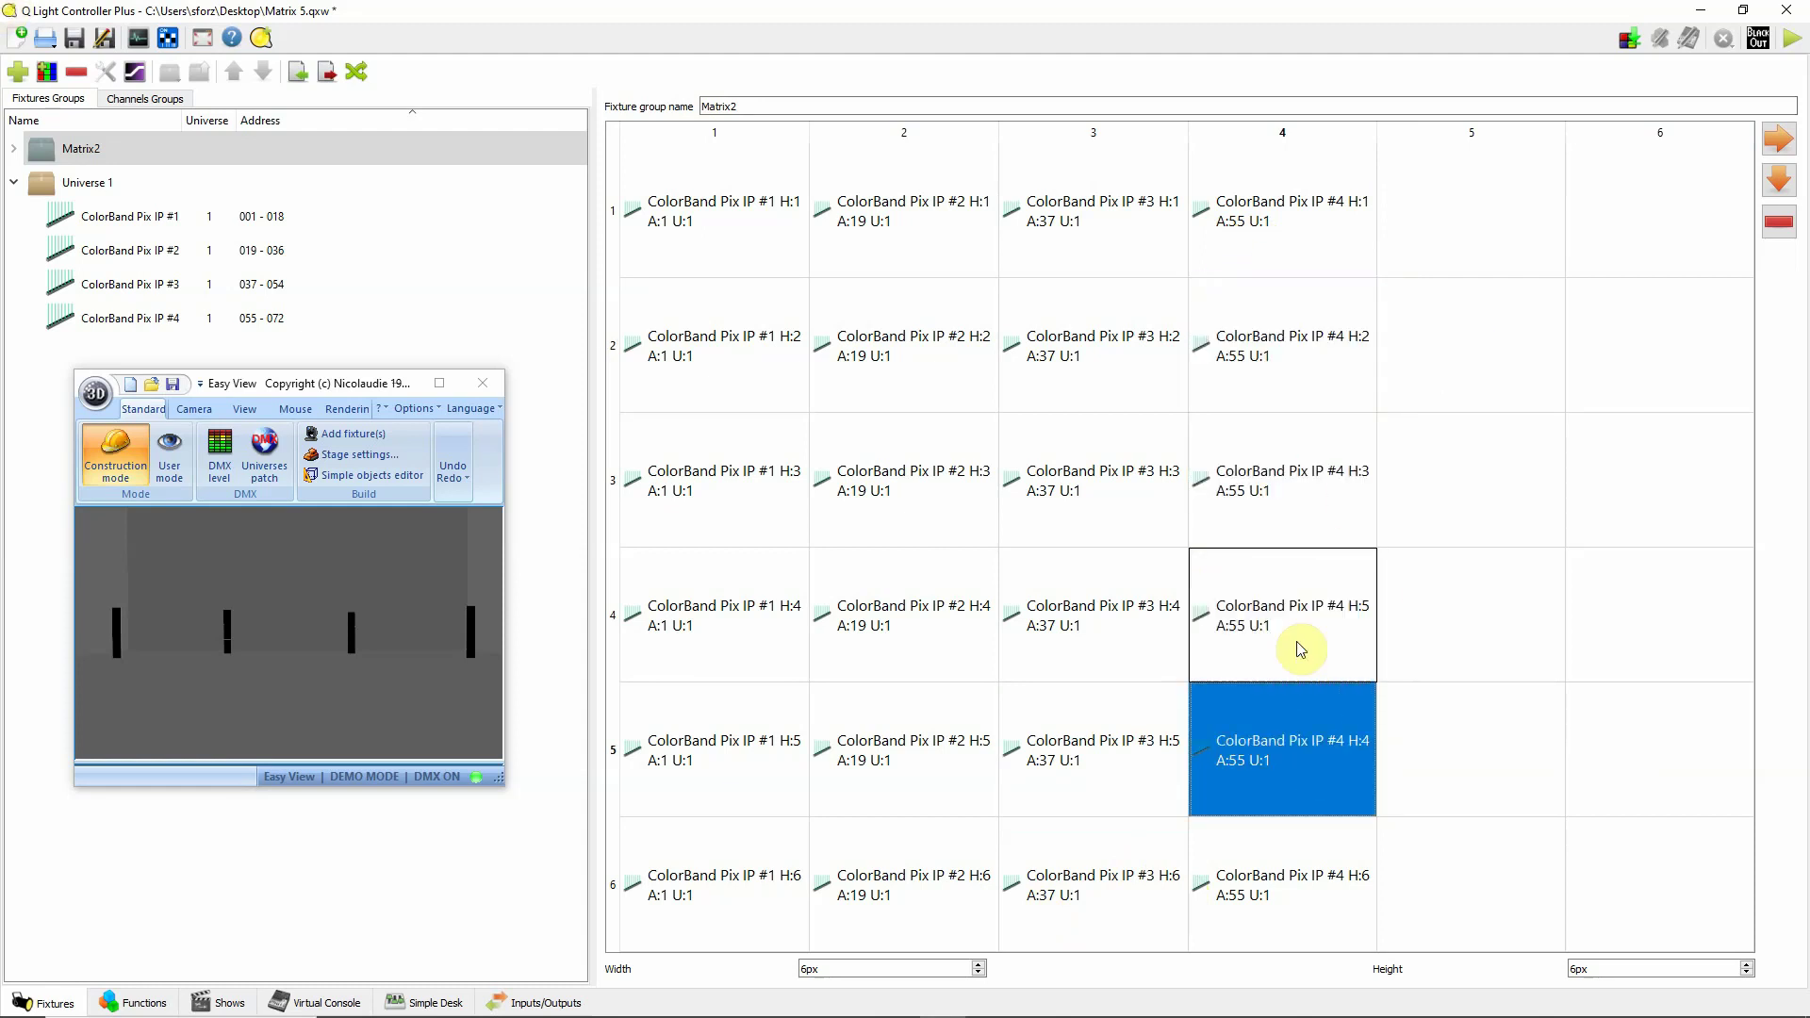
left_click(1344, 782)
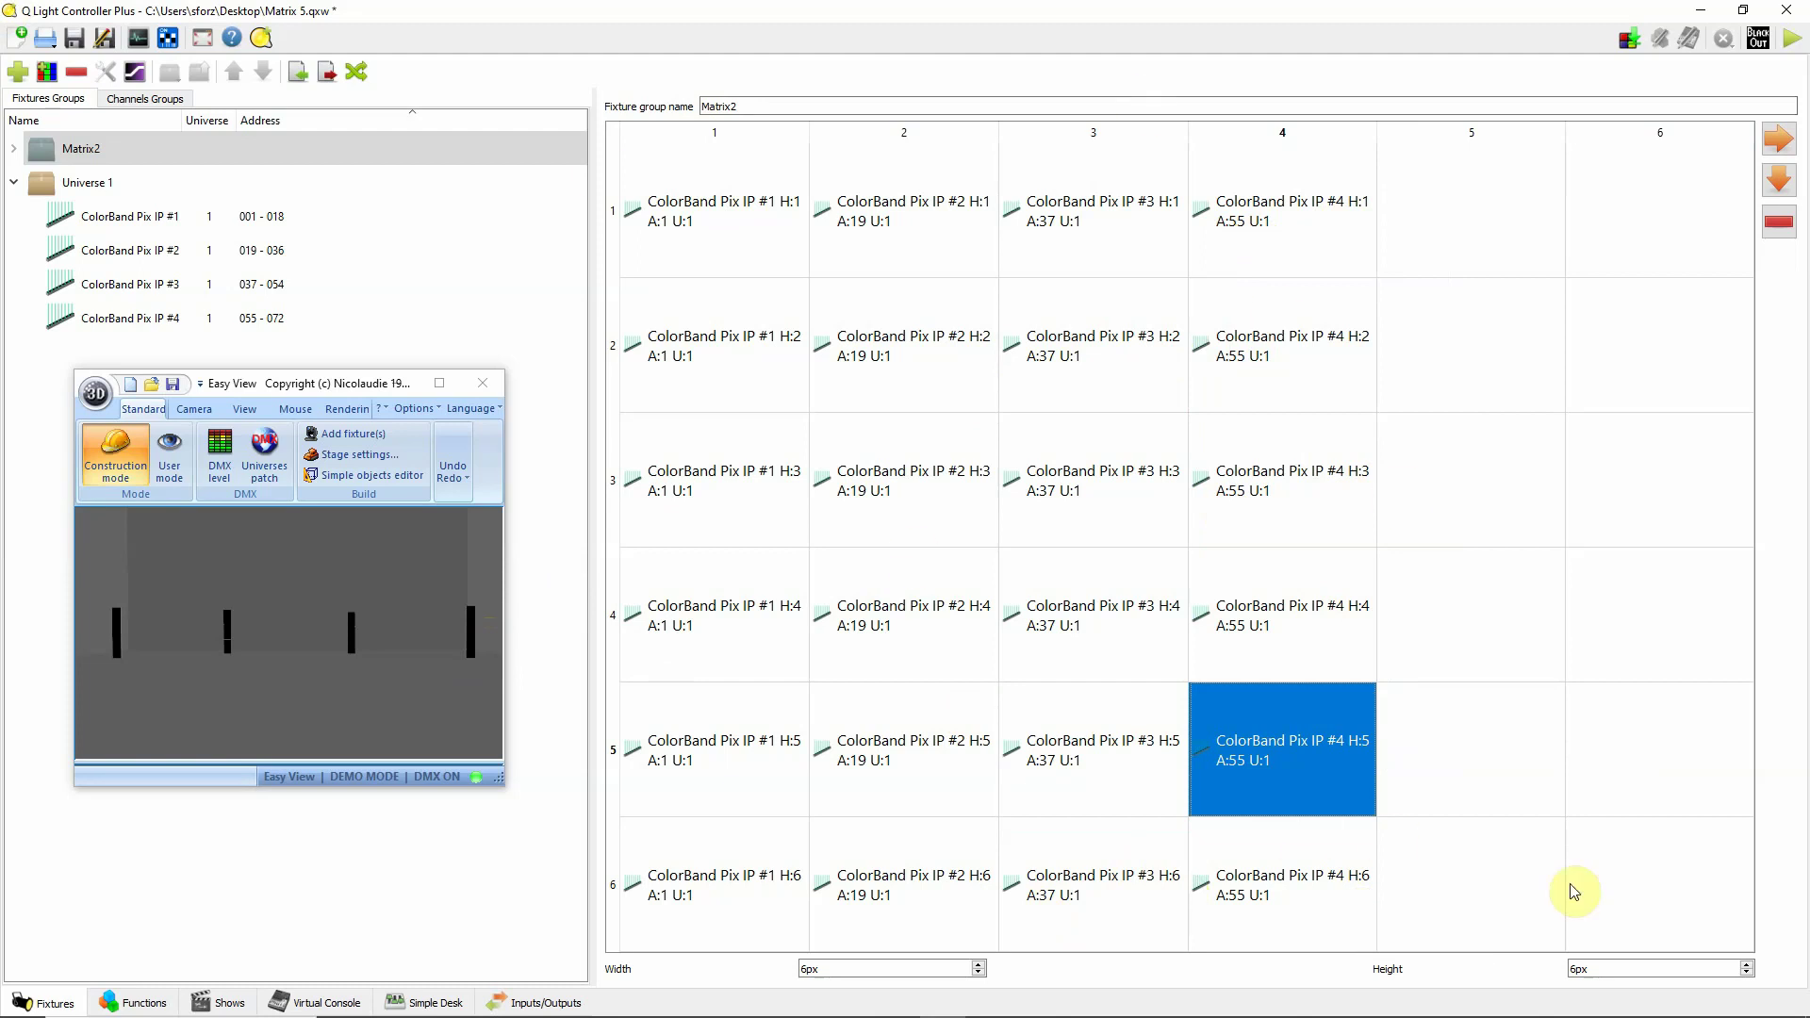
- Set the Matrix2 grid width to 4 px, keep the height at 6 px, and save the project
left_click(1745, 969)
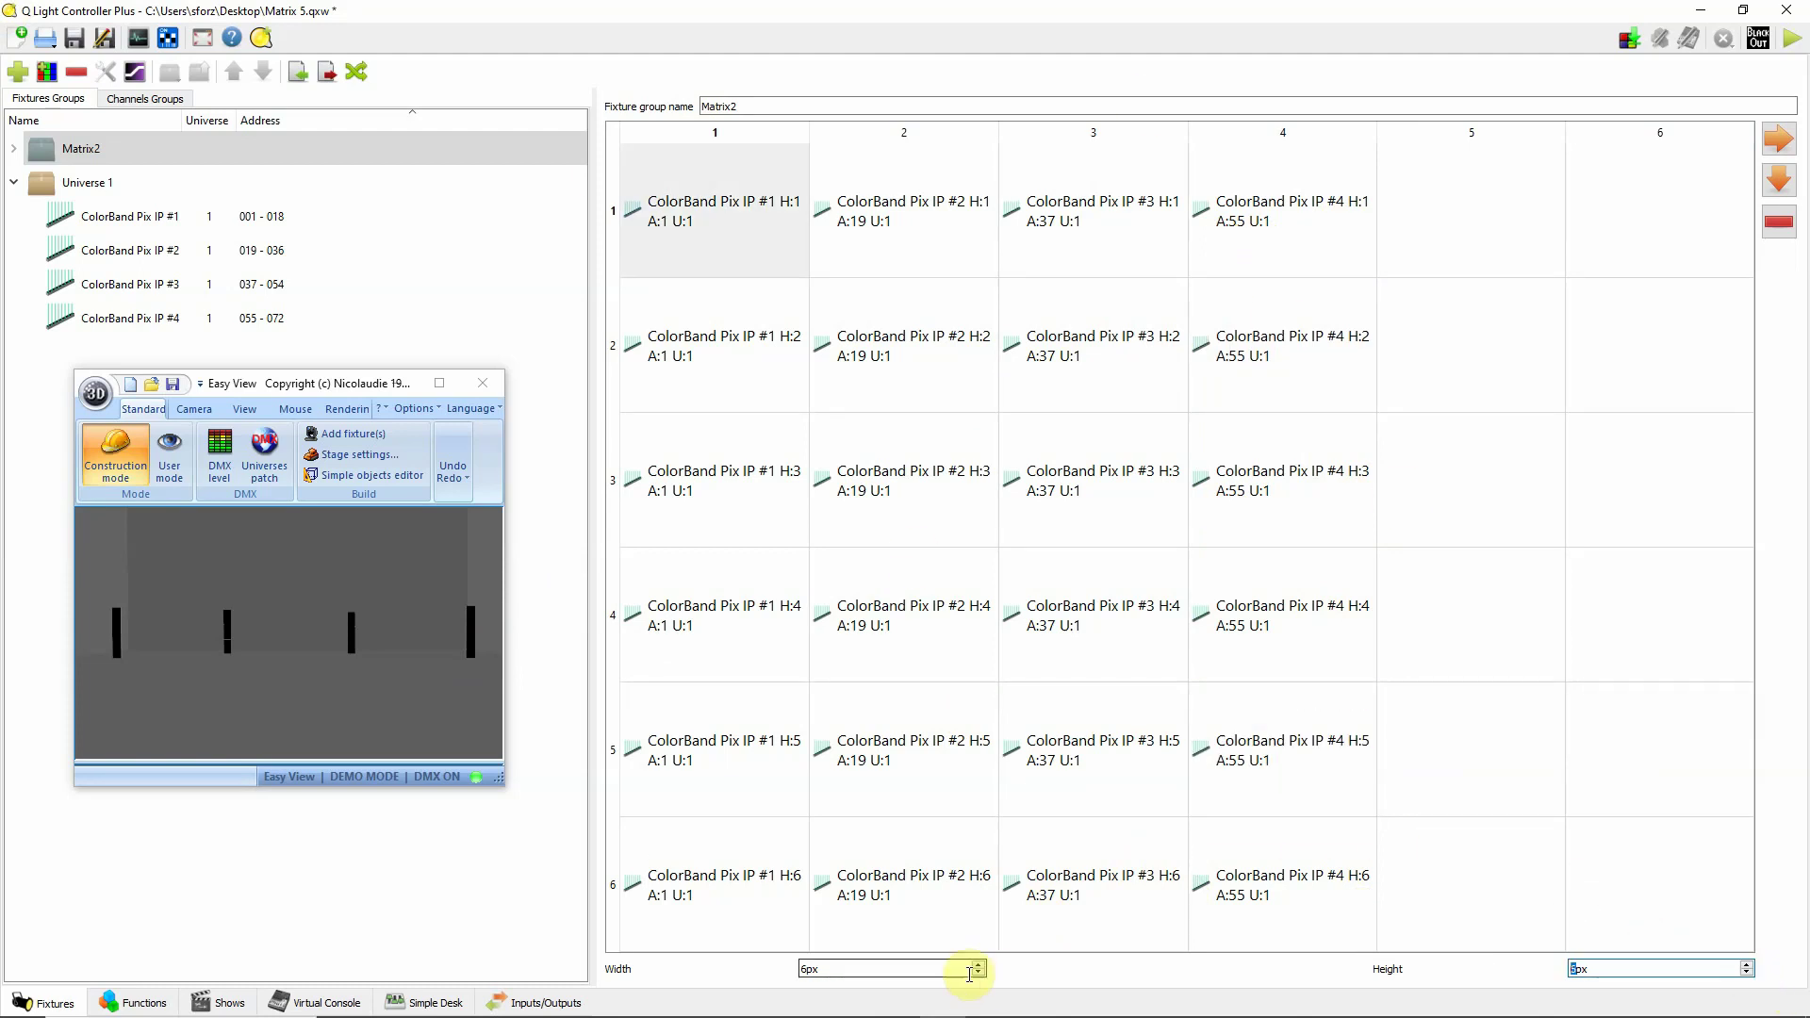
left_click(978, 974)
left_click(978, 974)
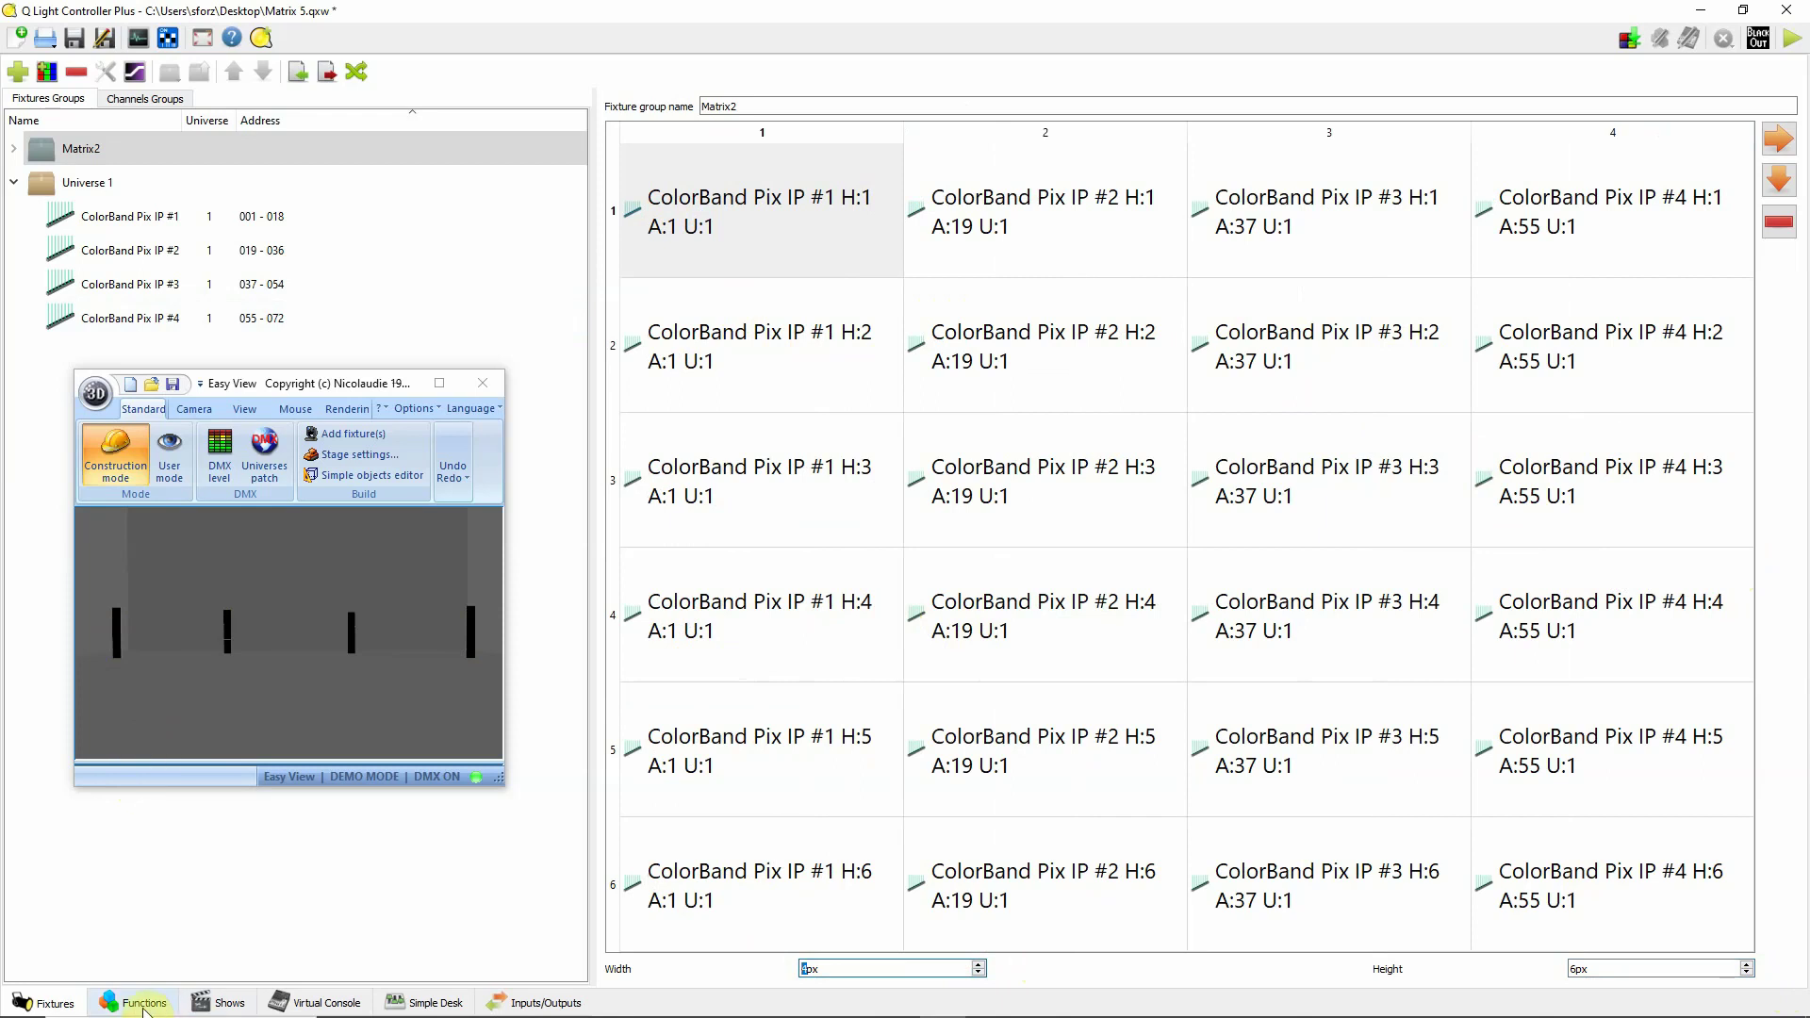
left_click(75, 42)
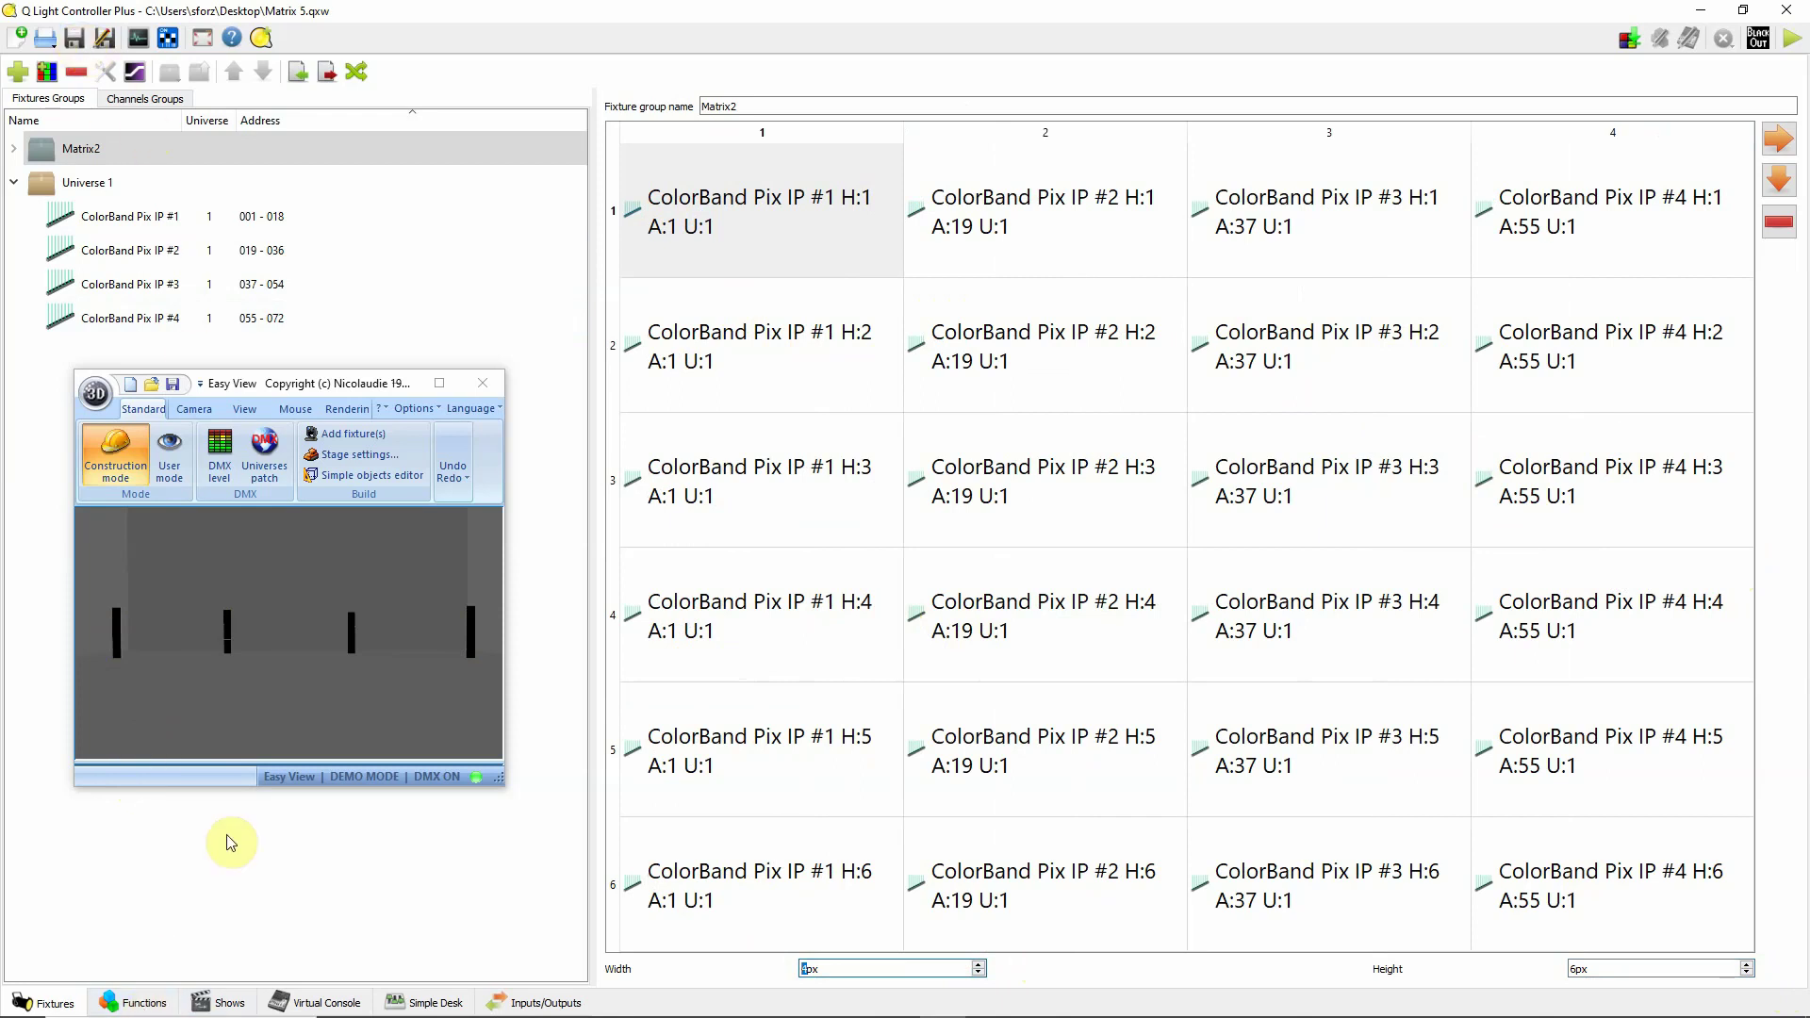
- Switch to the function manager and reposition the Easy View window over its empty area
left_click(135, 1003)
left_click_drag(331, 383, 293, 528)
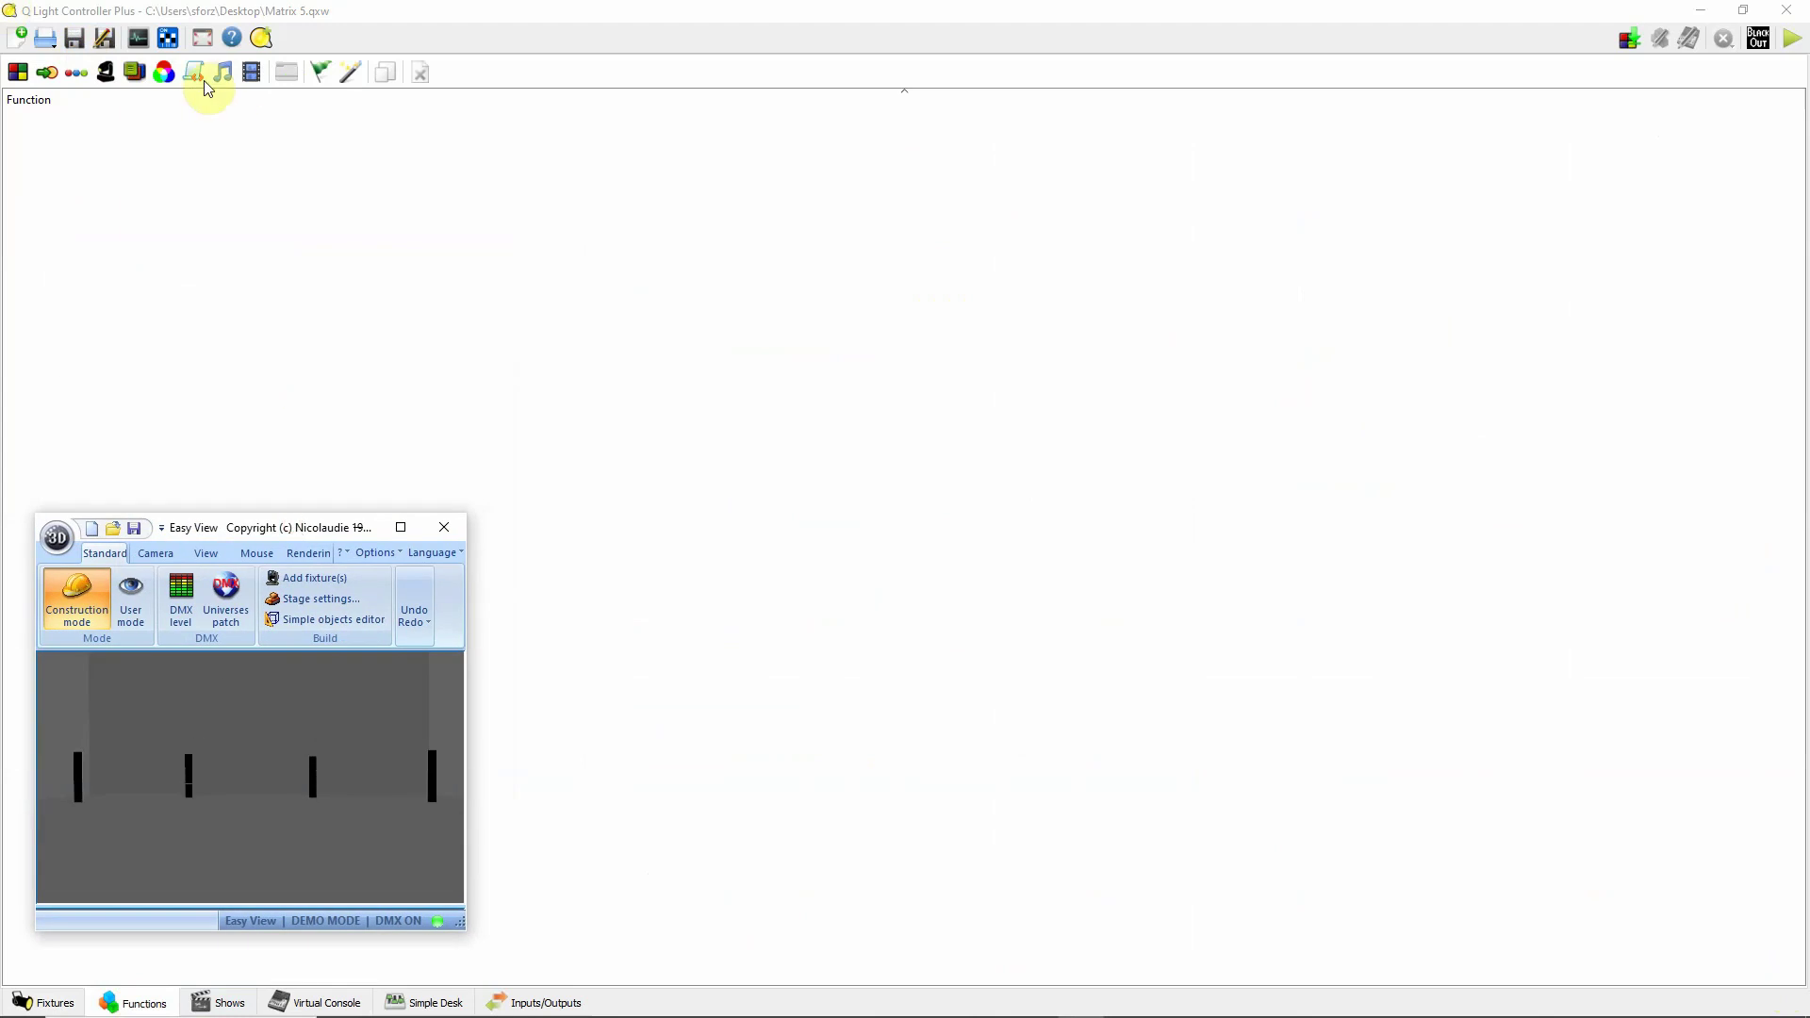
- Create an RGB matrix with the Plain Color pattern on fixture group Matrix2, preview it, and reposition the Easy View window
left_click(163, 71)
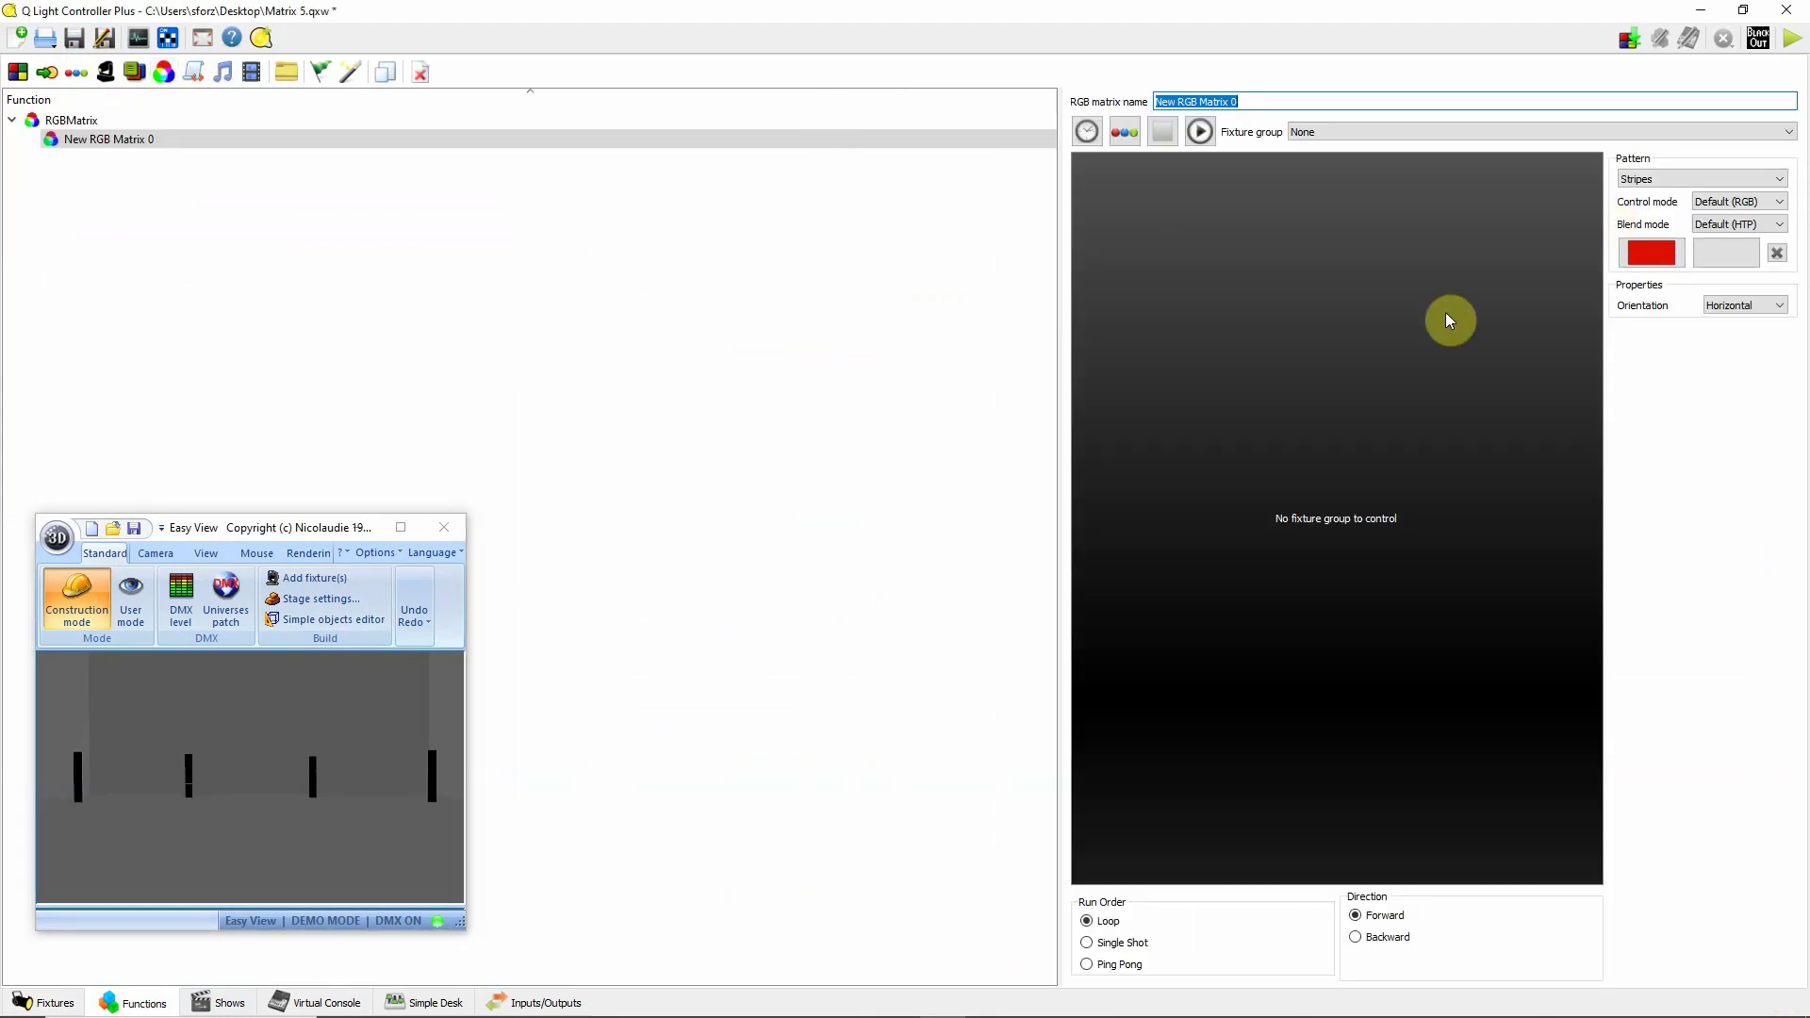
left_click(1777, 179)
left_click(1725, 193)
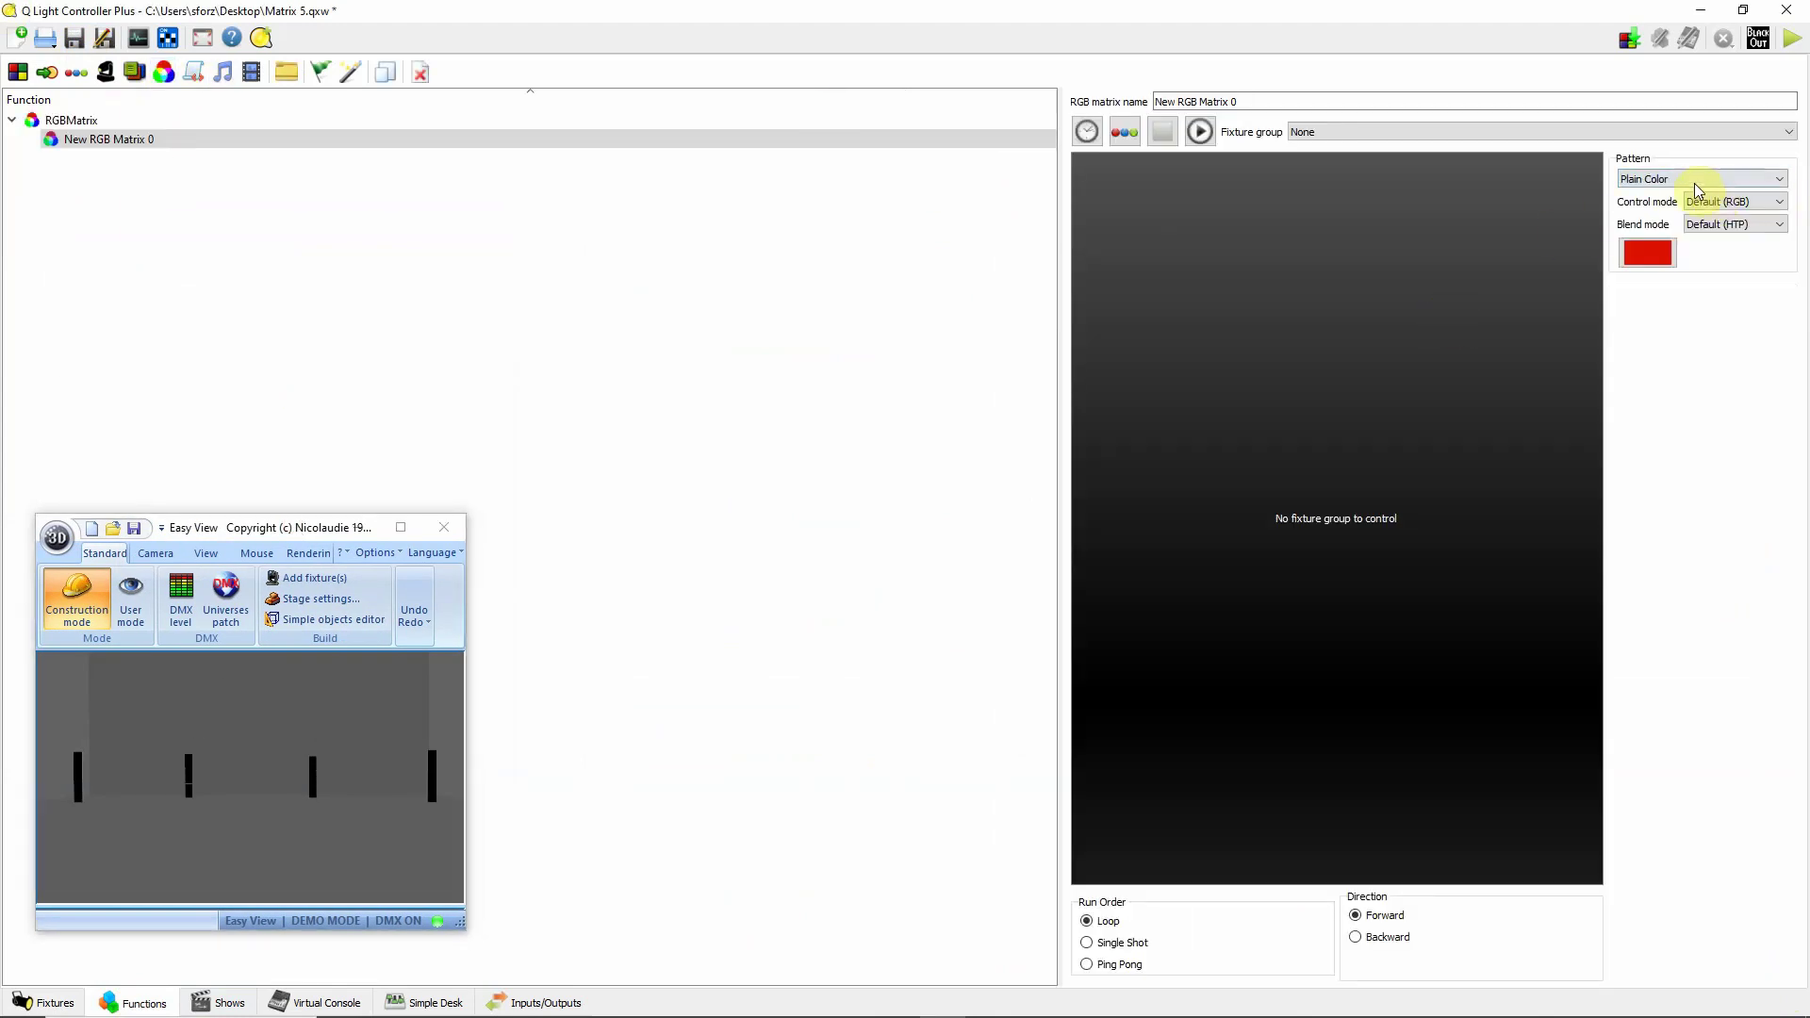
left_click(1347, 131)
left_click(1342, 160)
left_click(1201, 132)
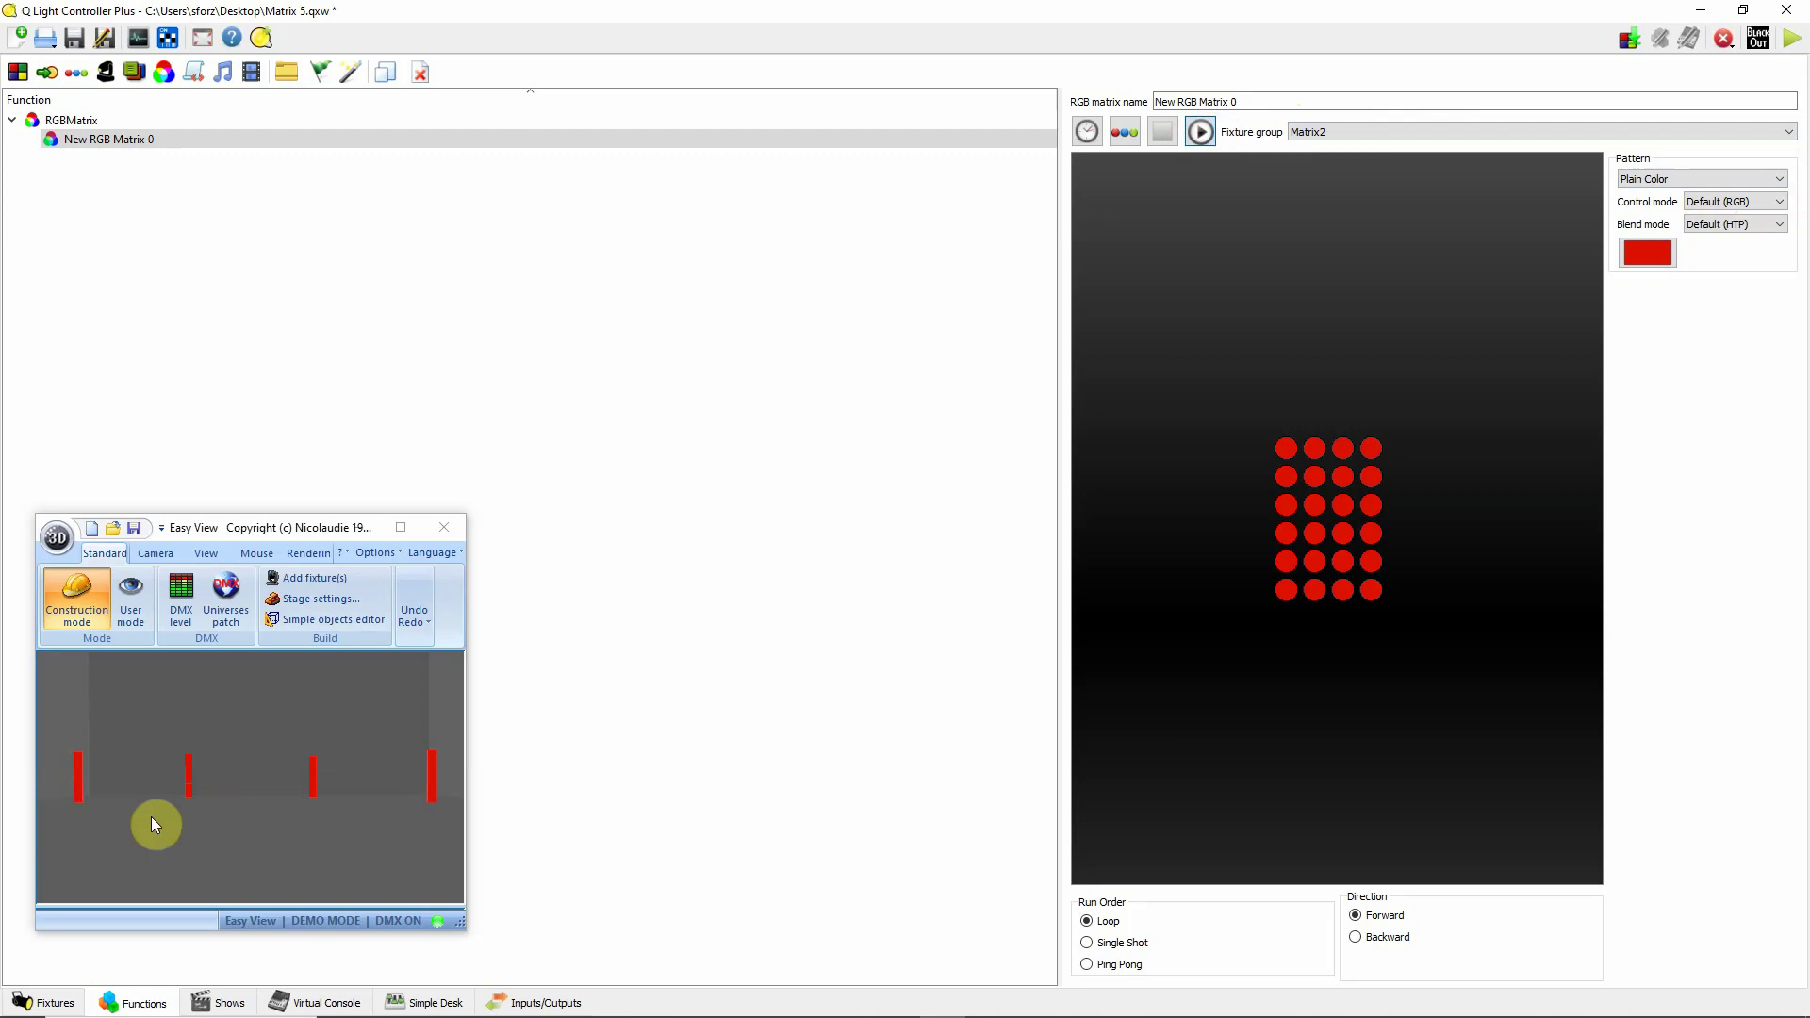
left_click_drag(348, 525, 409, 507)
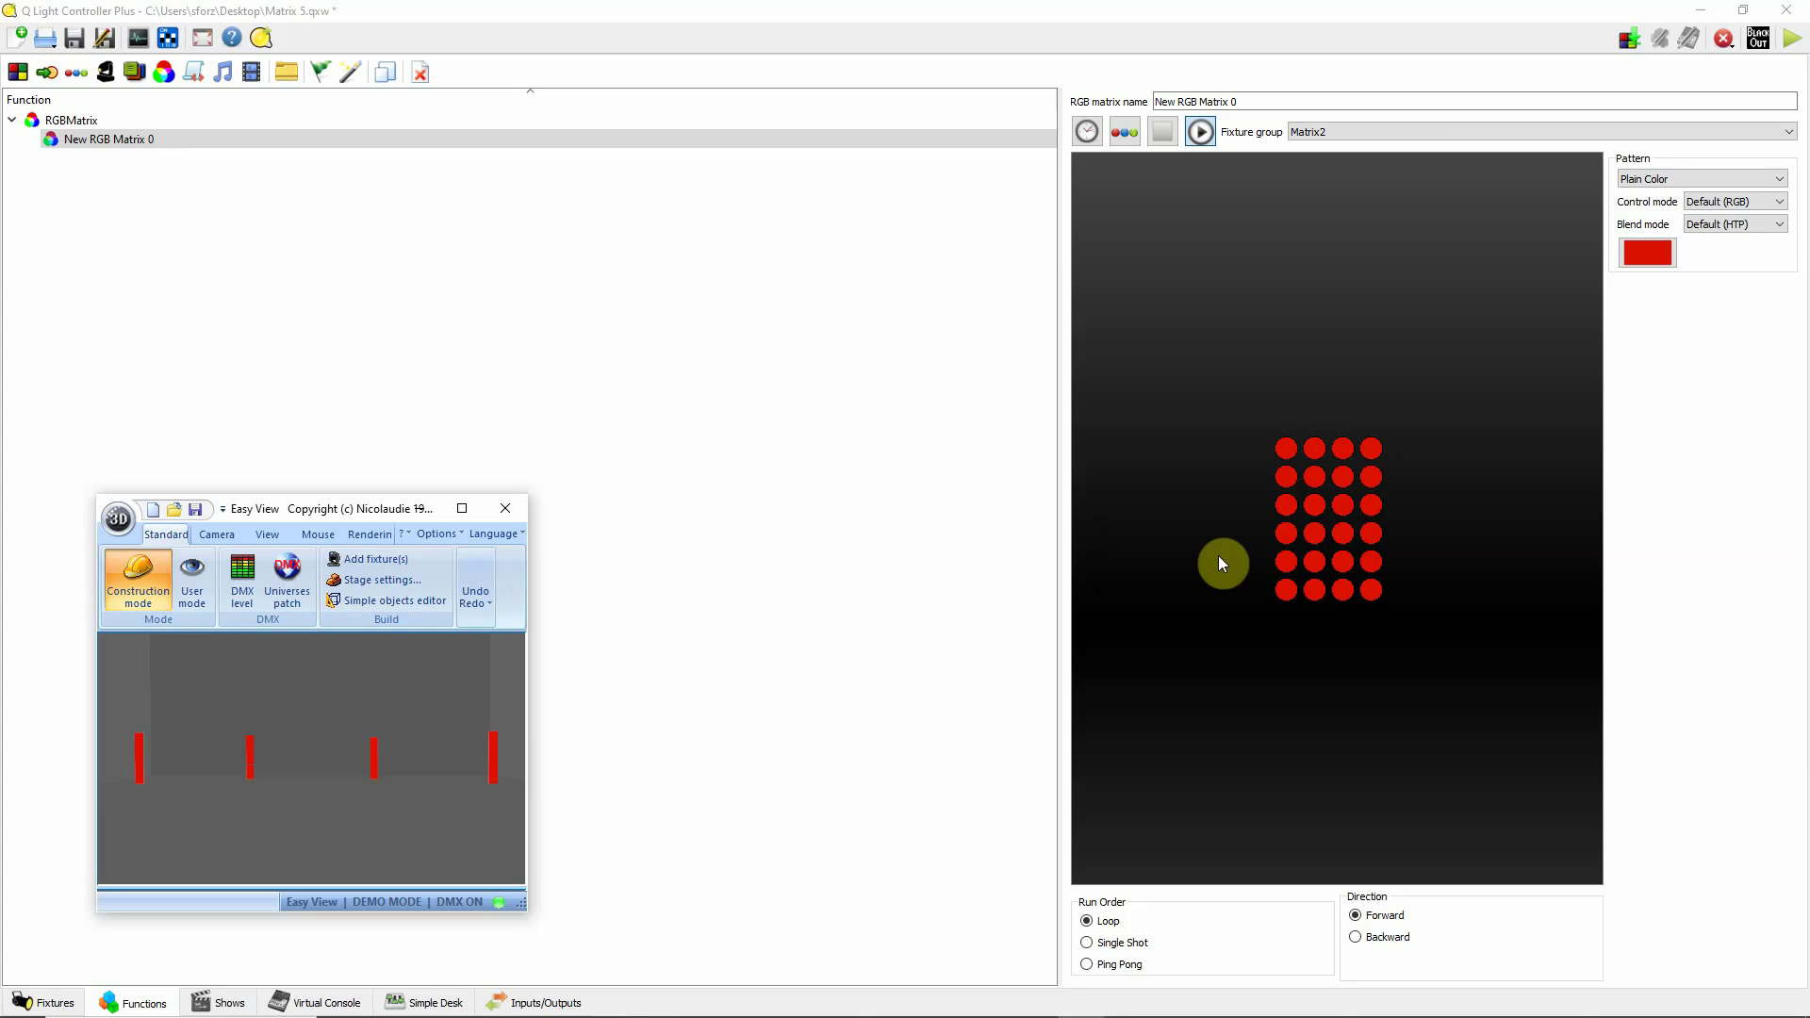
- Switch the matrix pattern to Even/Odd and set its end color to turquoise #0ef1c0
left_click(1779, 179)
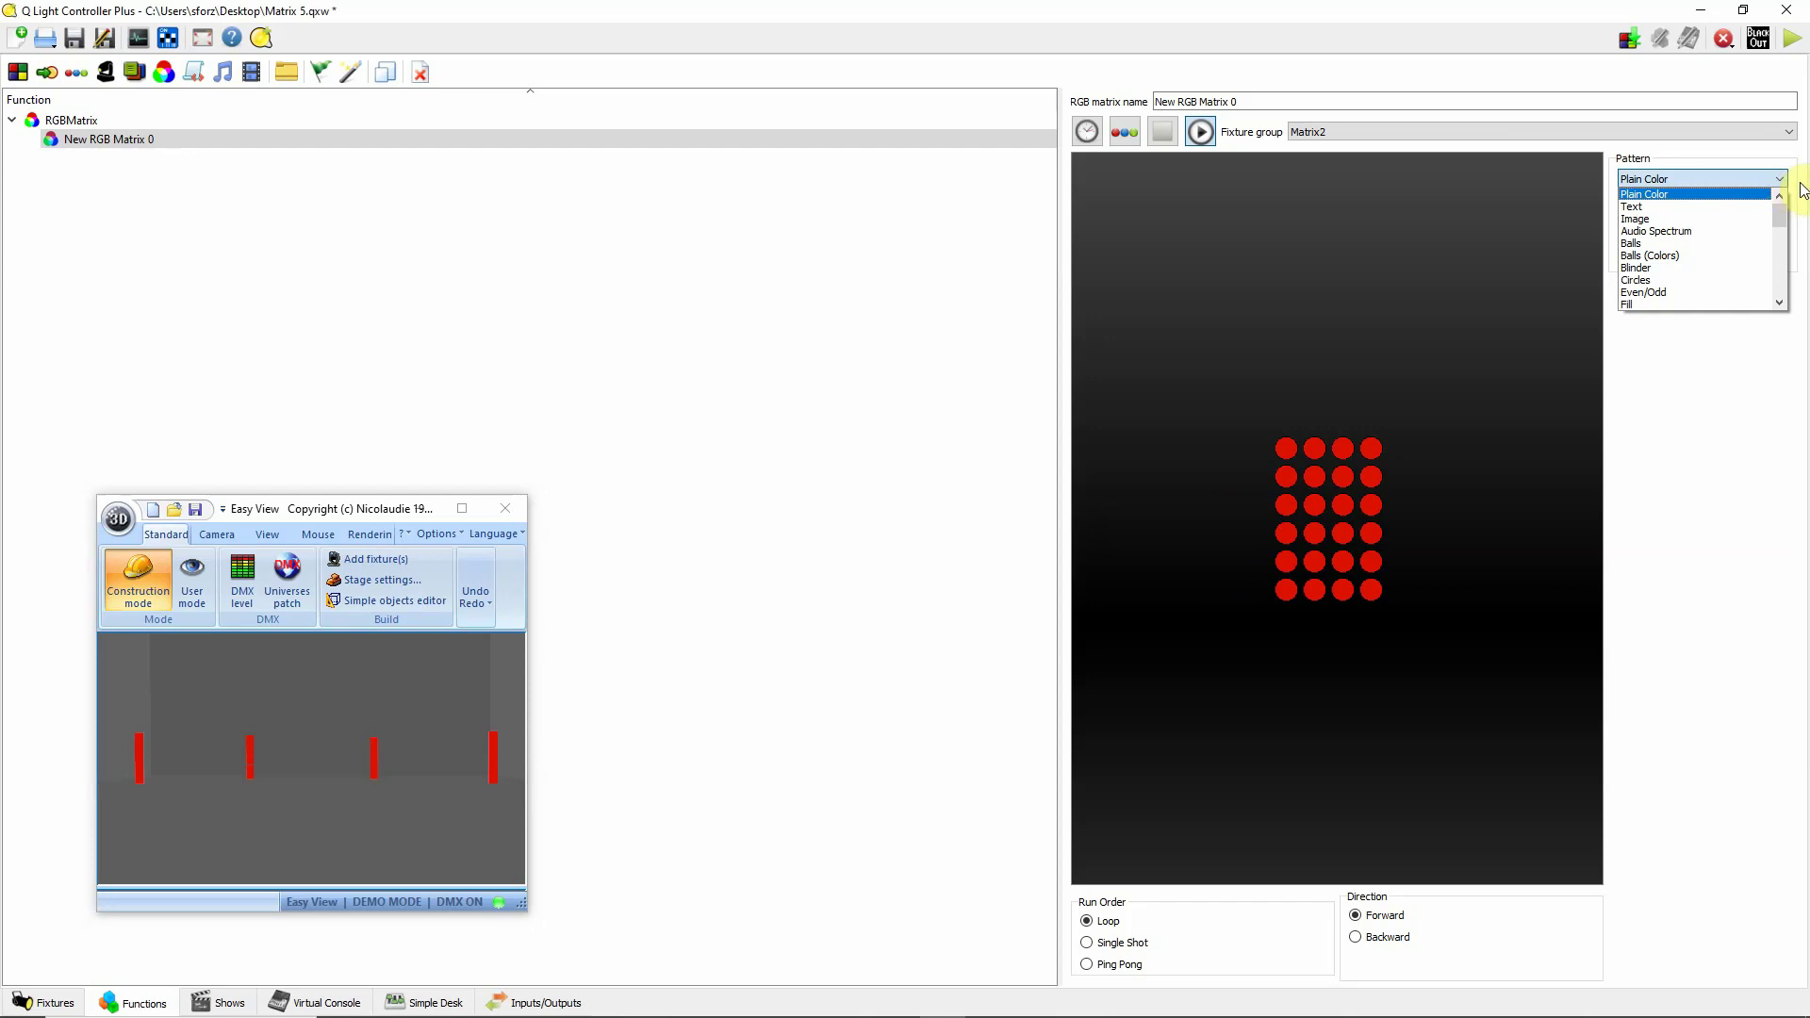
left_click(1706, 292)
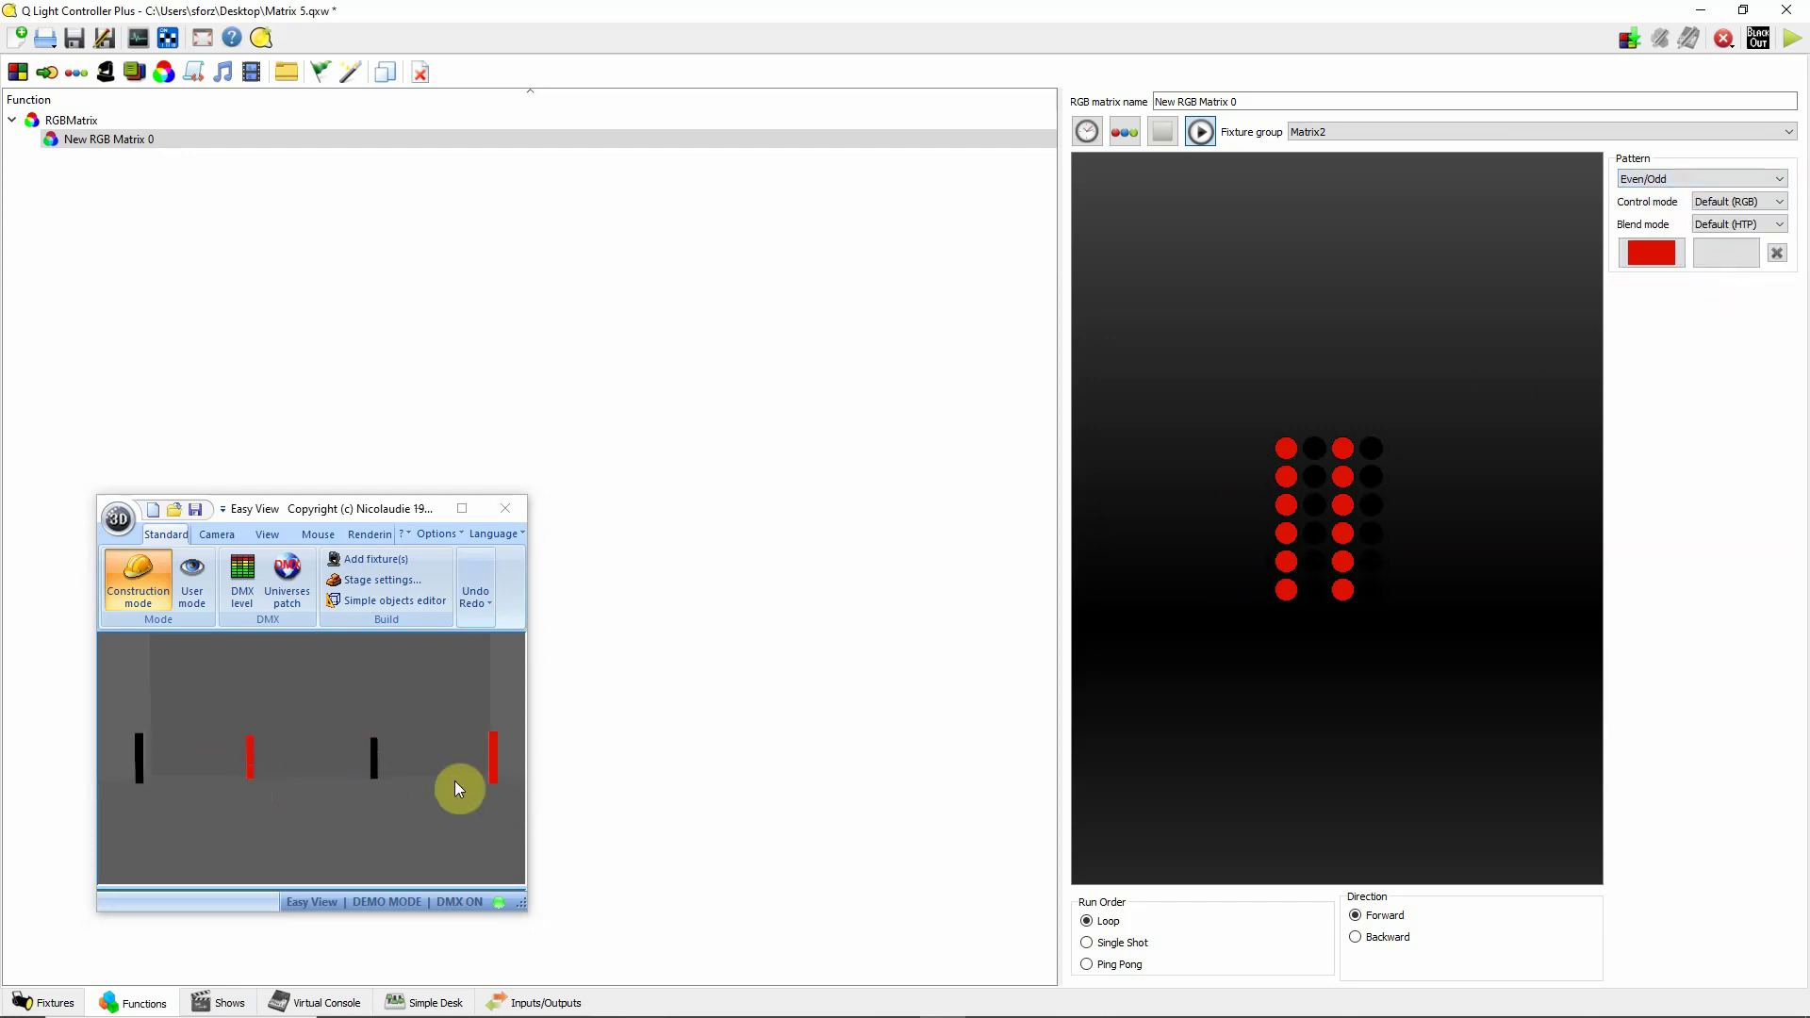
left_click(1724, 256)
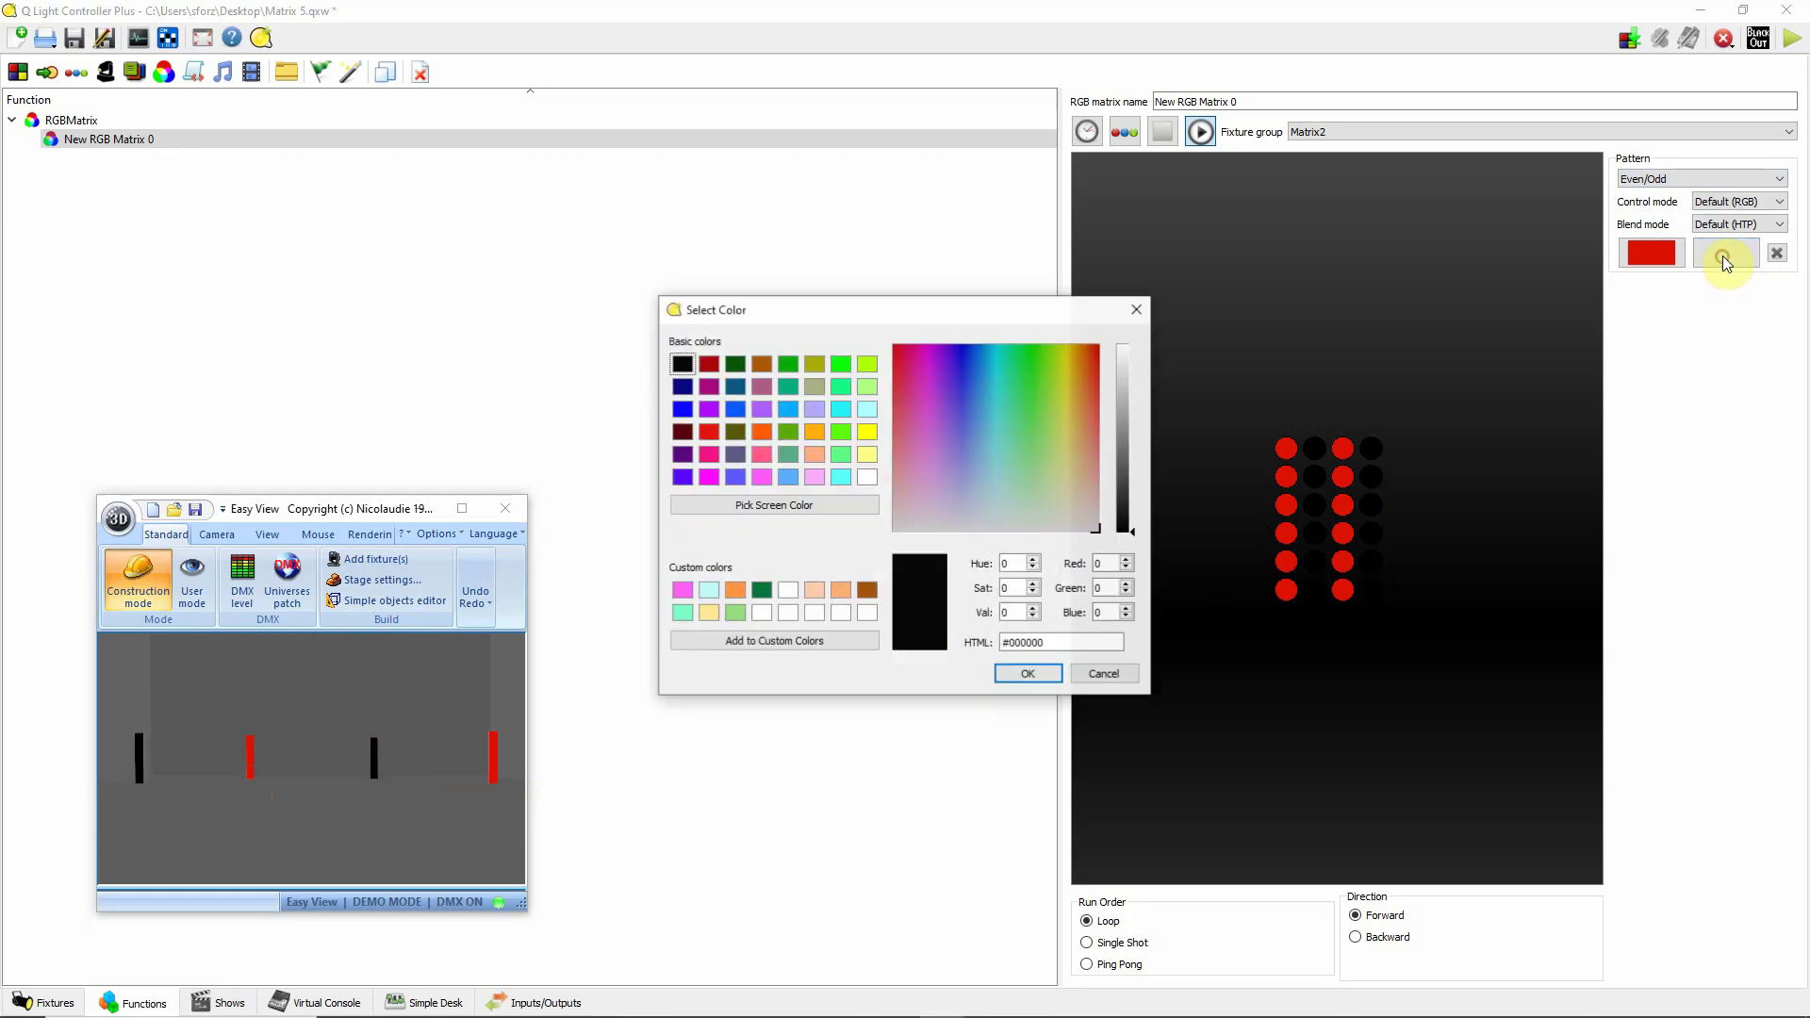
left_click(1002, 356)
left_click(1027, 673)
key("space")
left_click(1004, 356)
left_click(1131, 359)
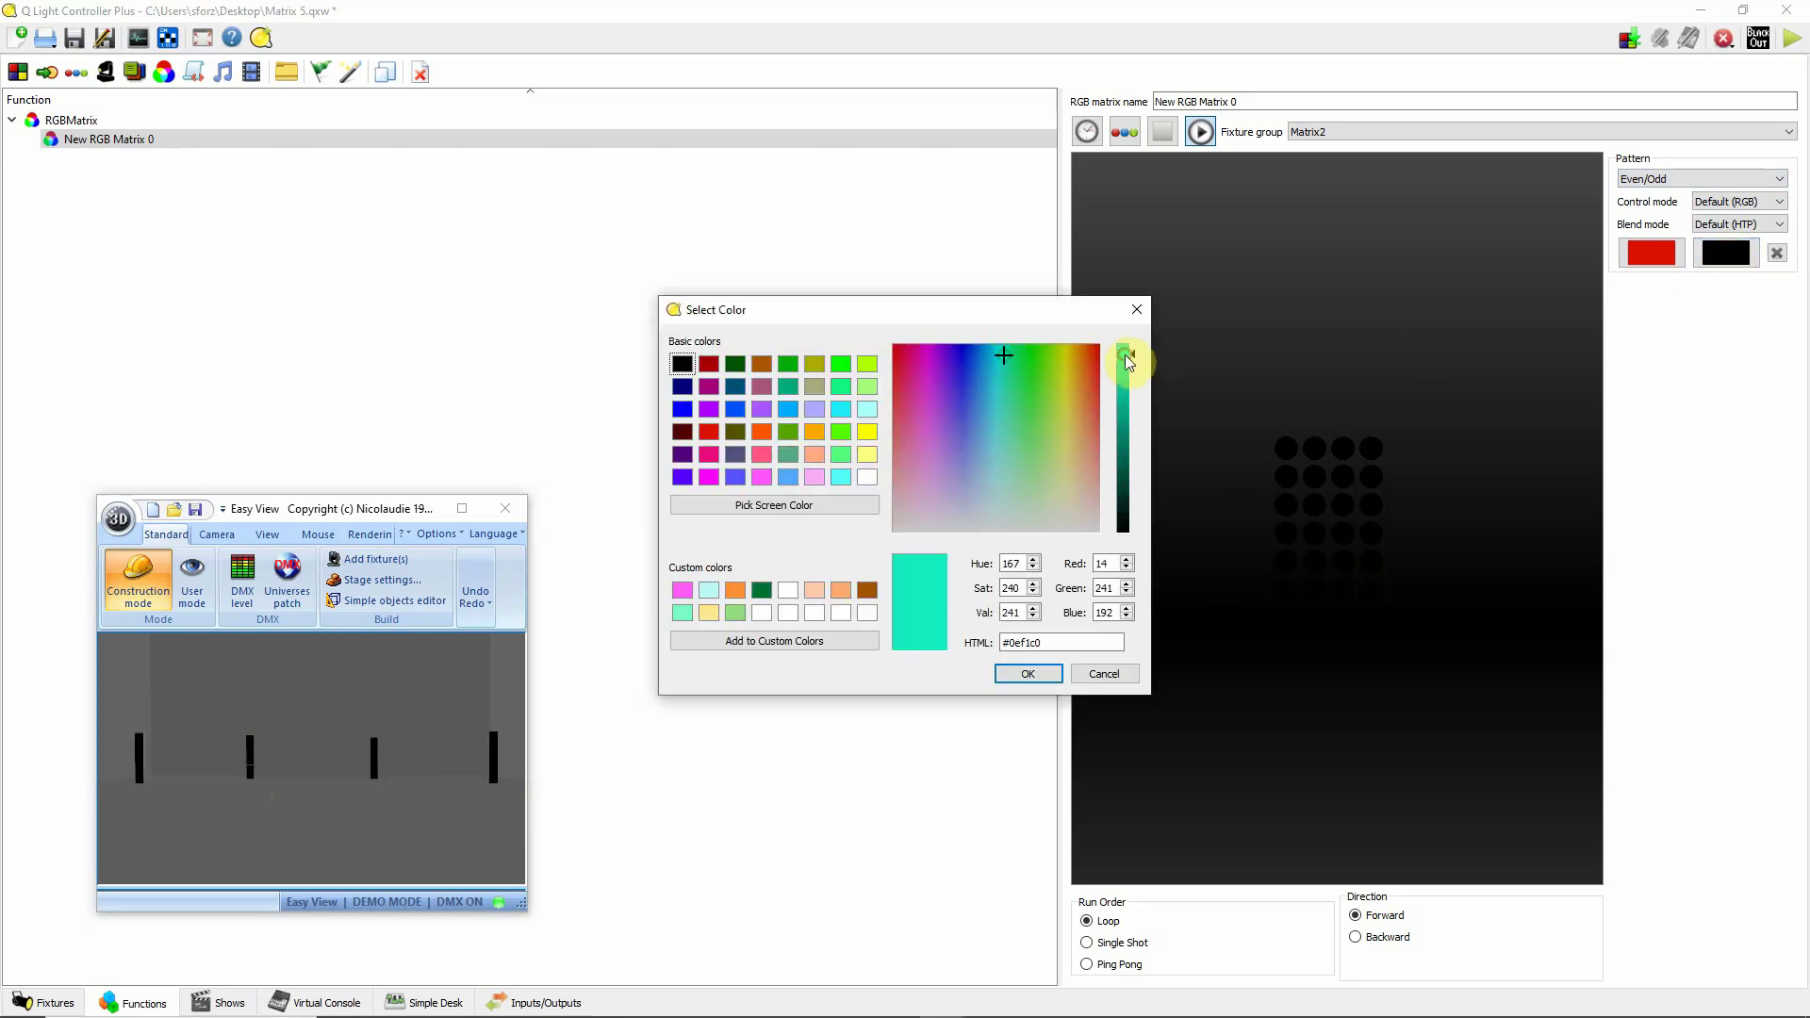
left_click(1026, 673)
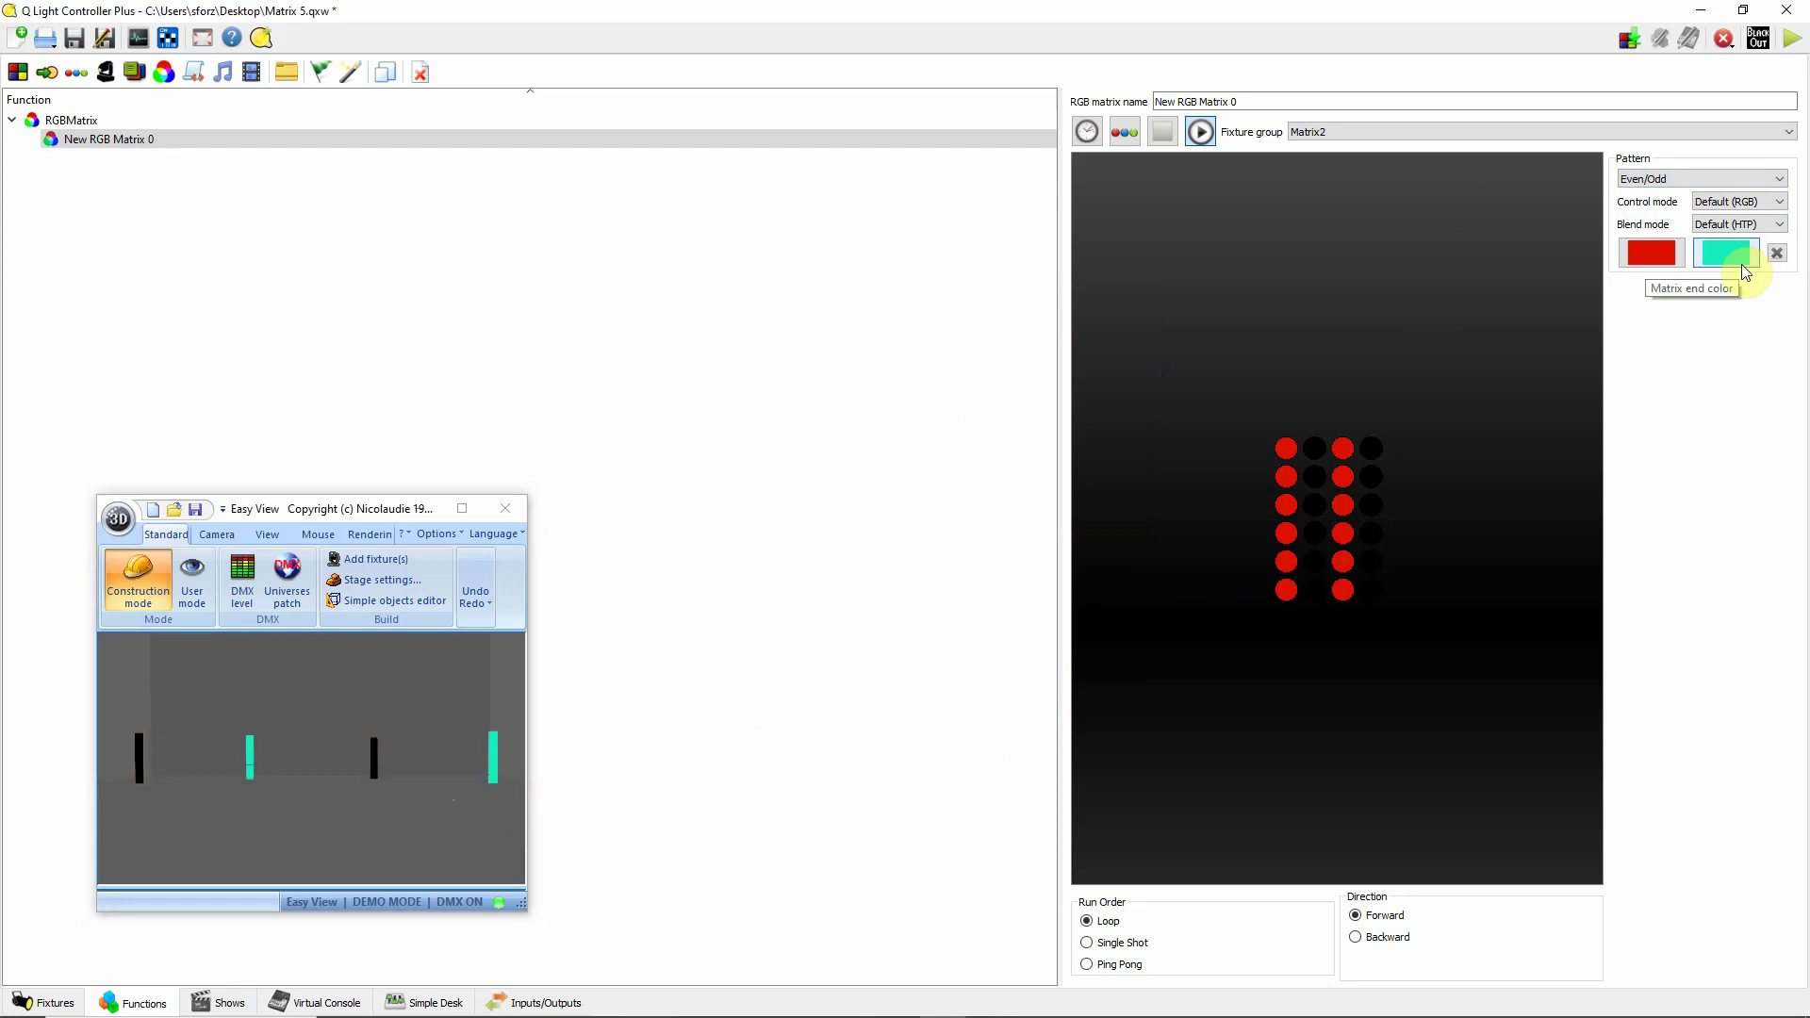
- Change the matrix pattern to Fill and set the end color to red #ff0000
left_click(1738, 181)
scroll(1738, 183, "up", 3)
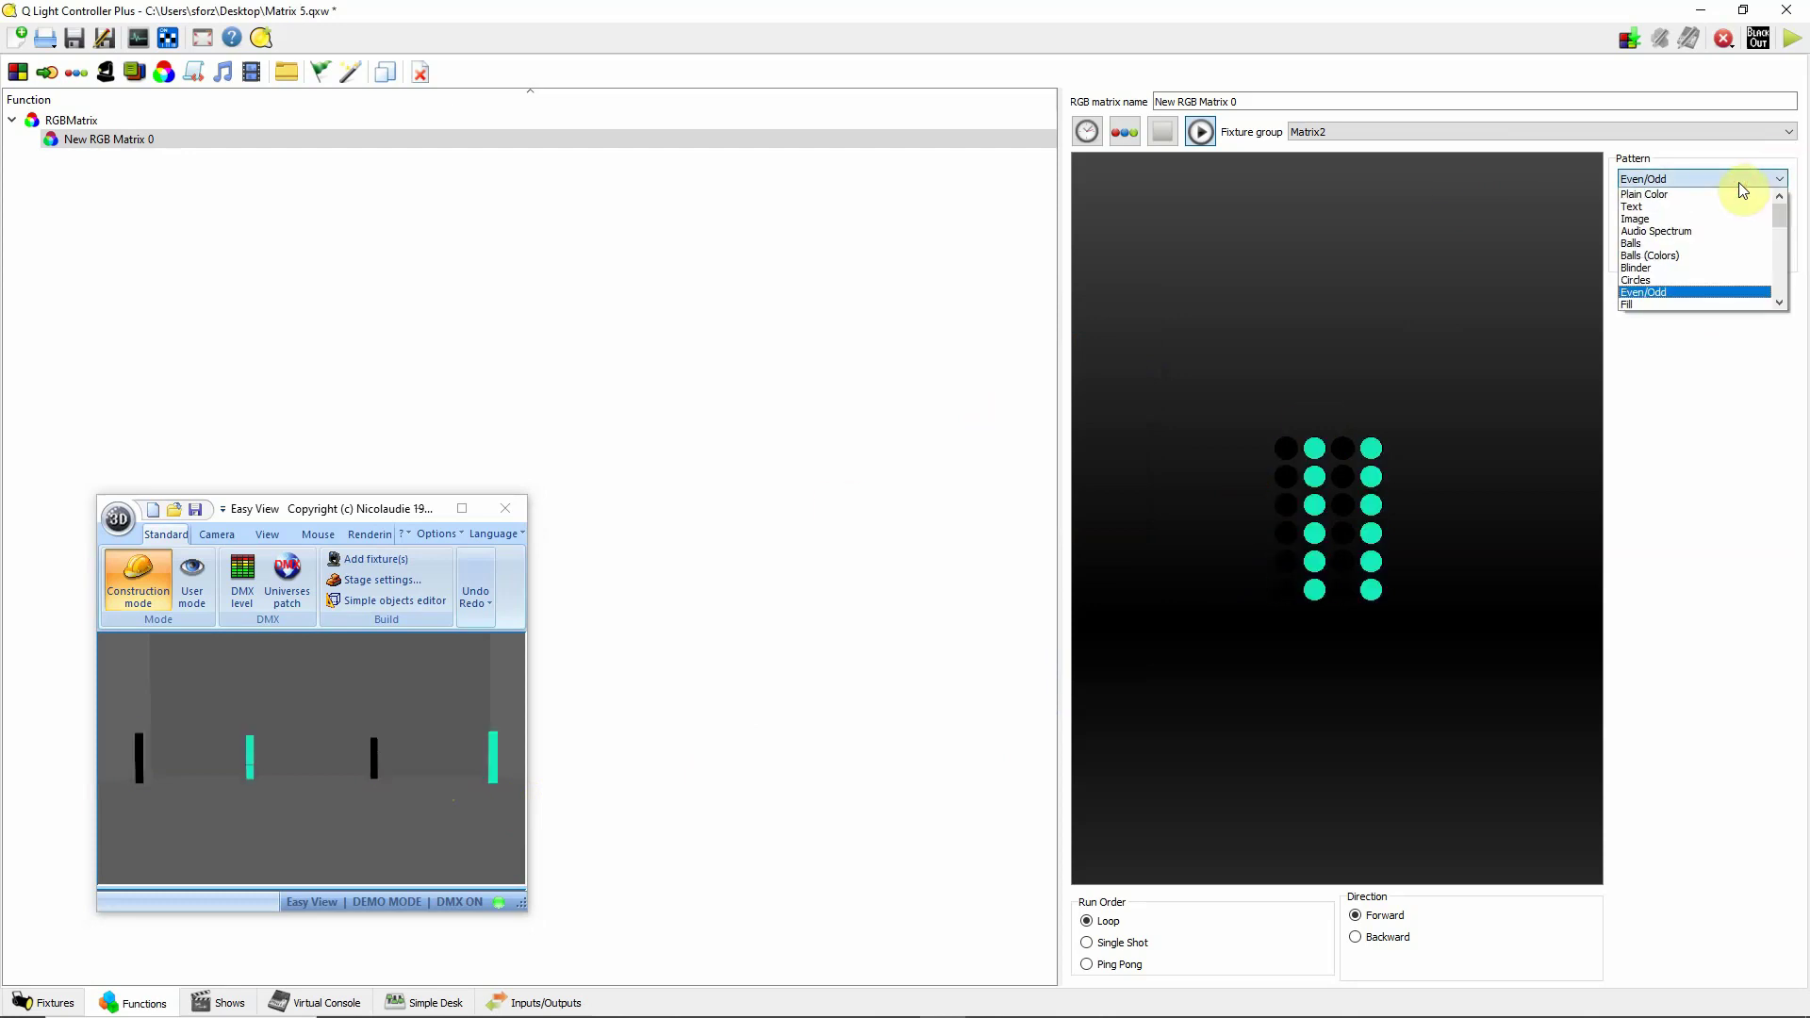
left_click(1689, 304)
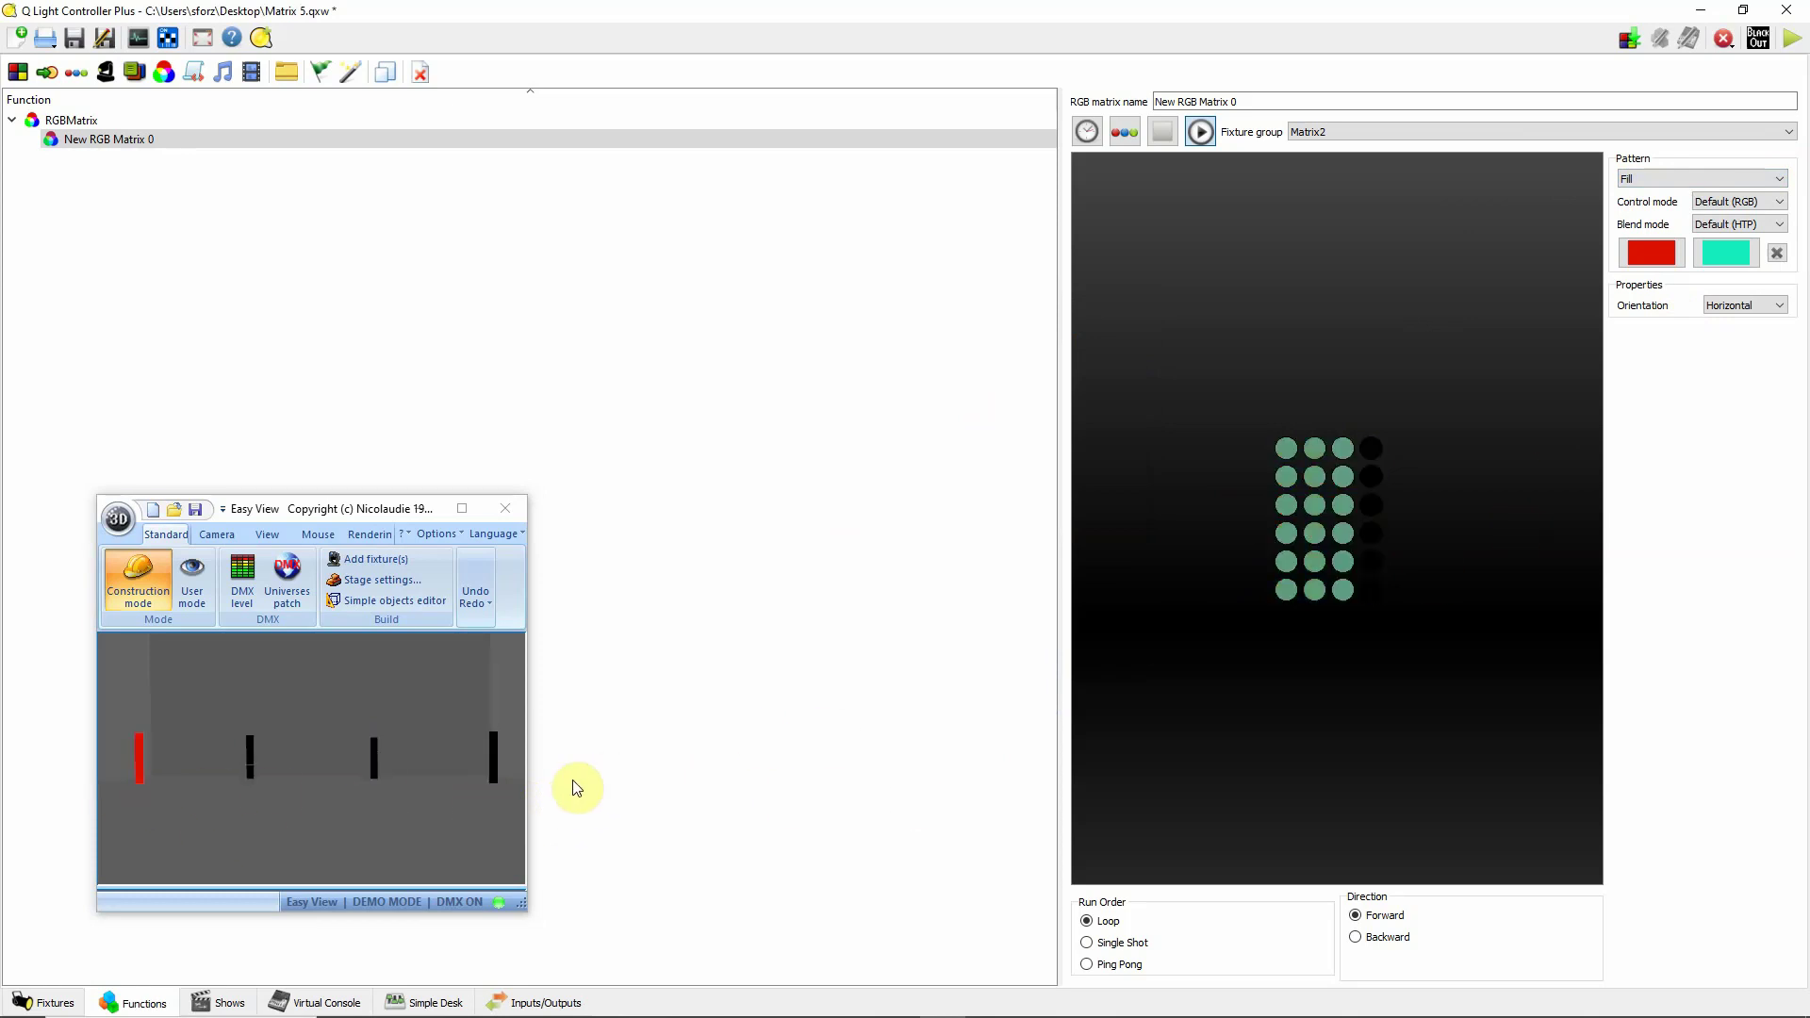
left_click(1726, 252)
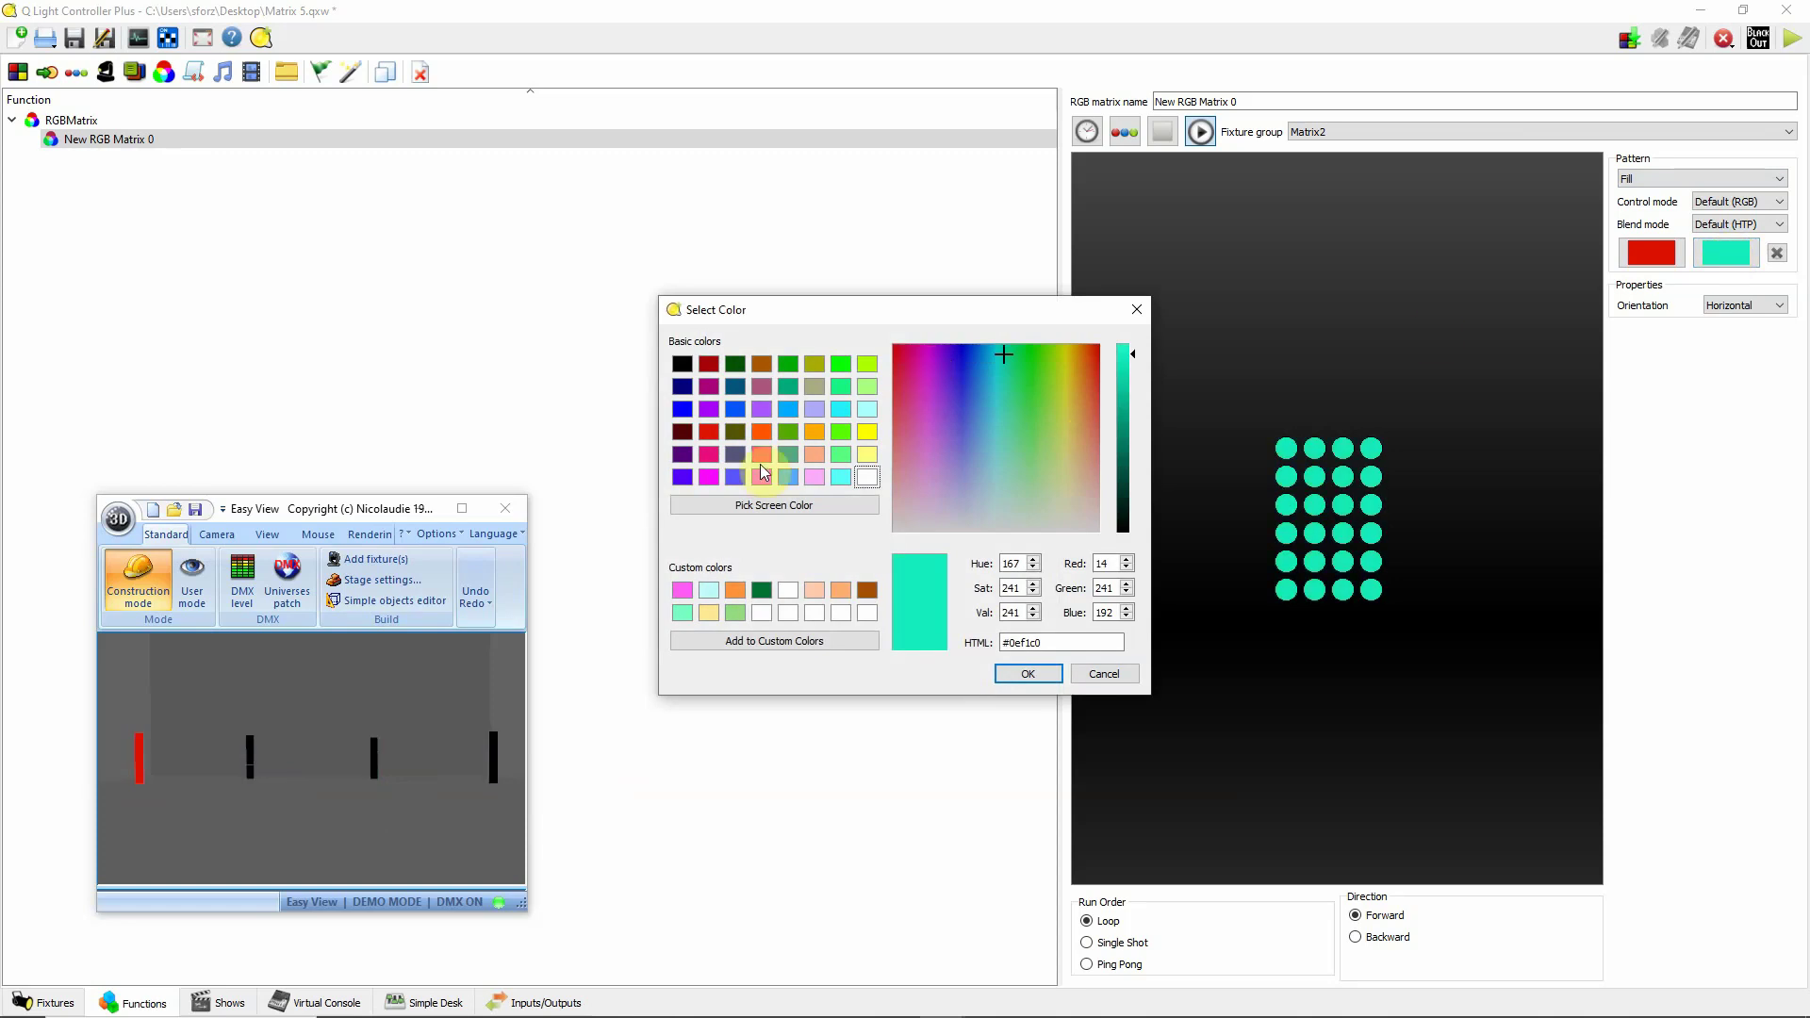
left_click(708, 430)
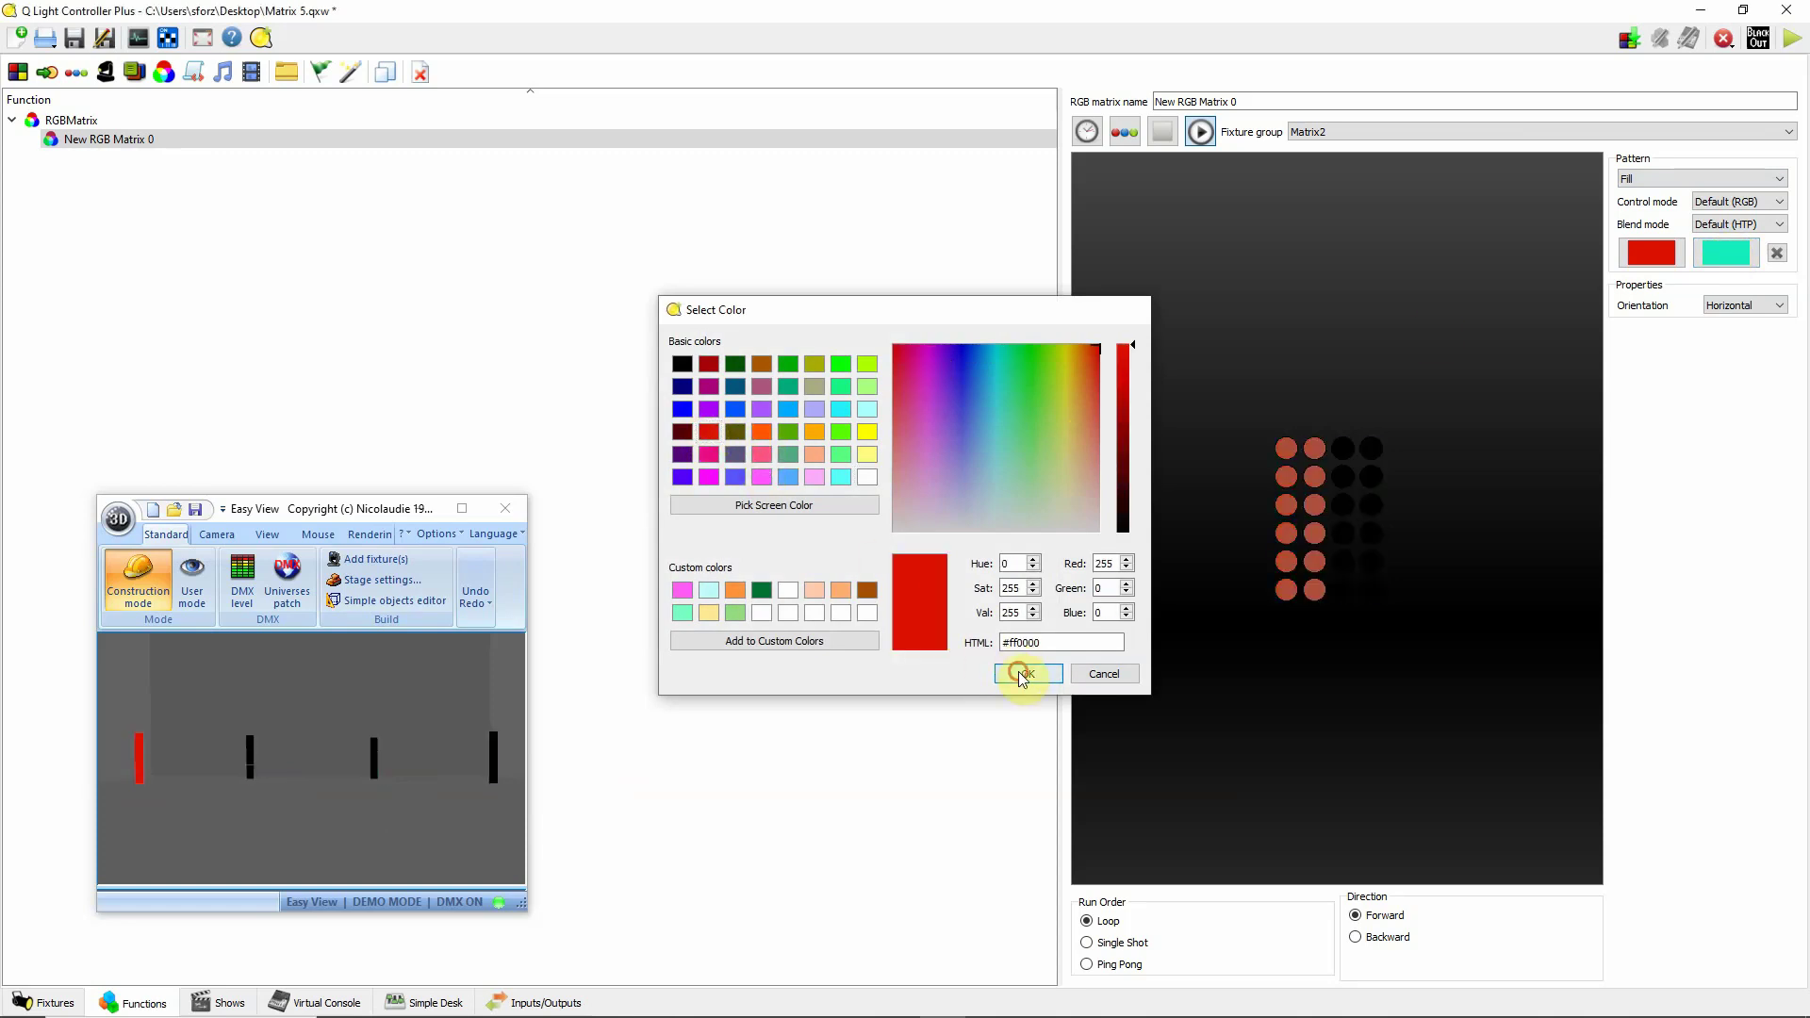
left_click(1024, 673)
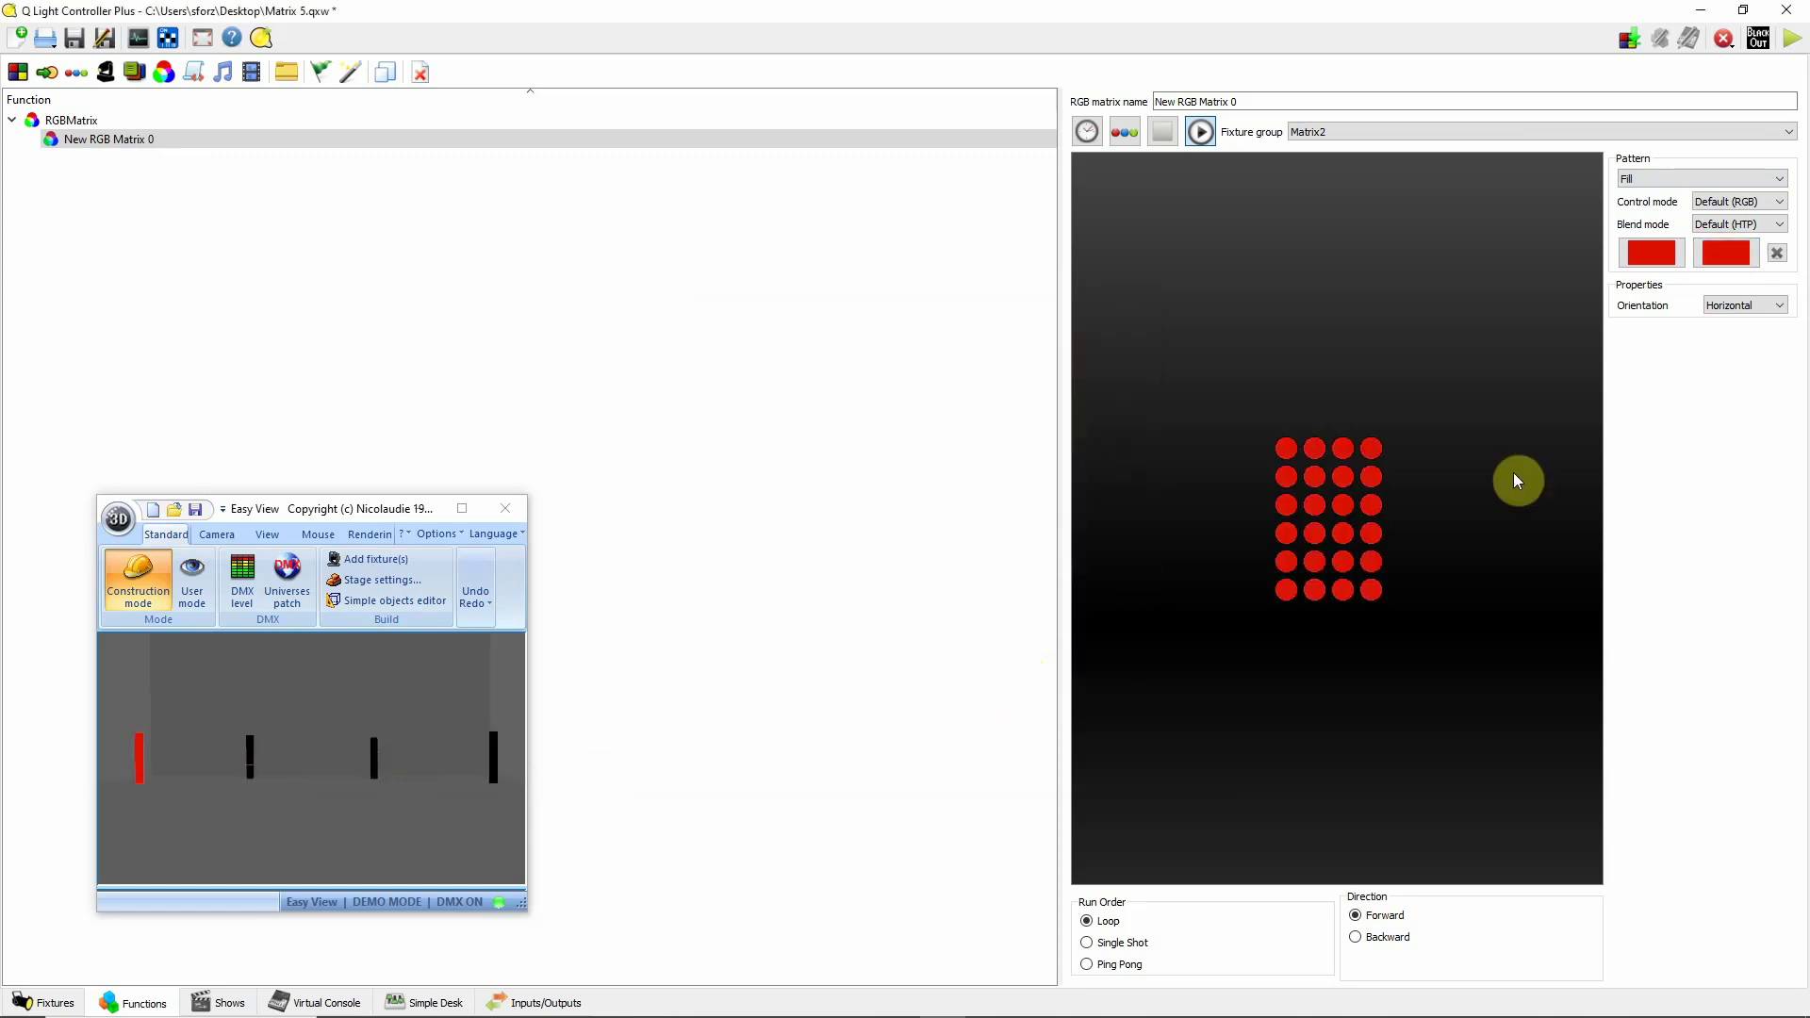
- Set the matrix orientation to Vertical and its hold time to 101 ms
left_click(1770, 308)
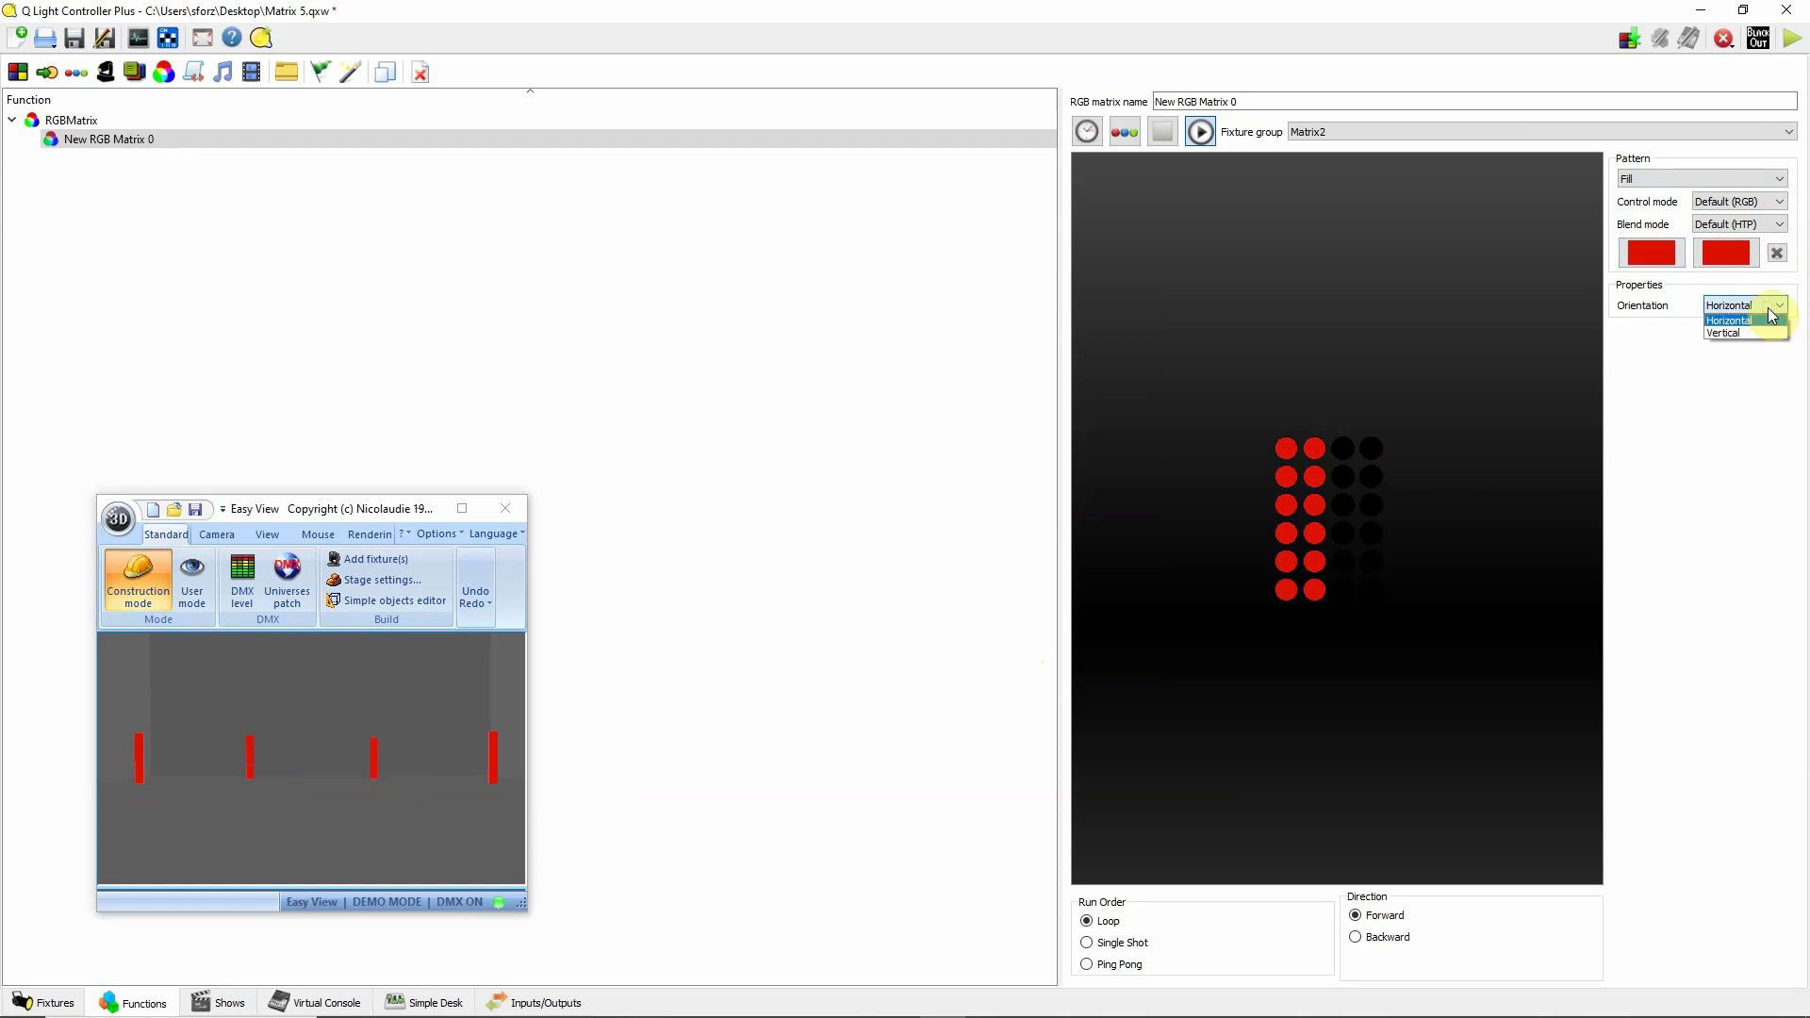
left_click(1753, 333)
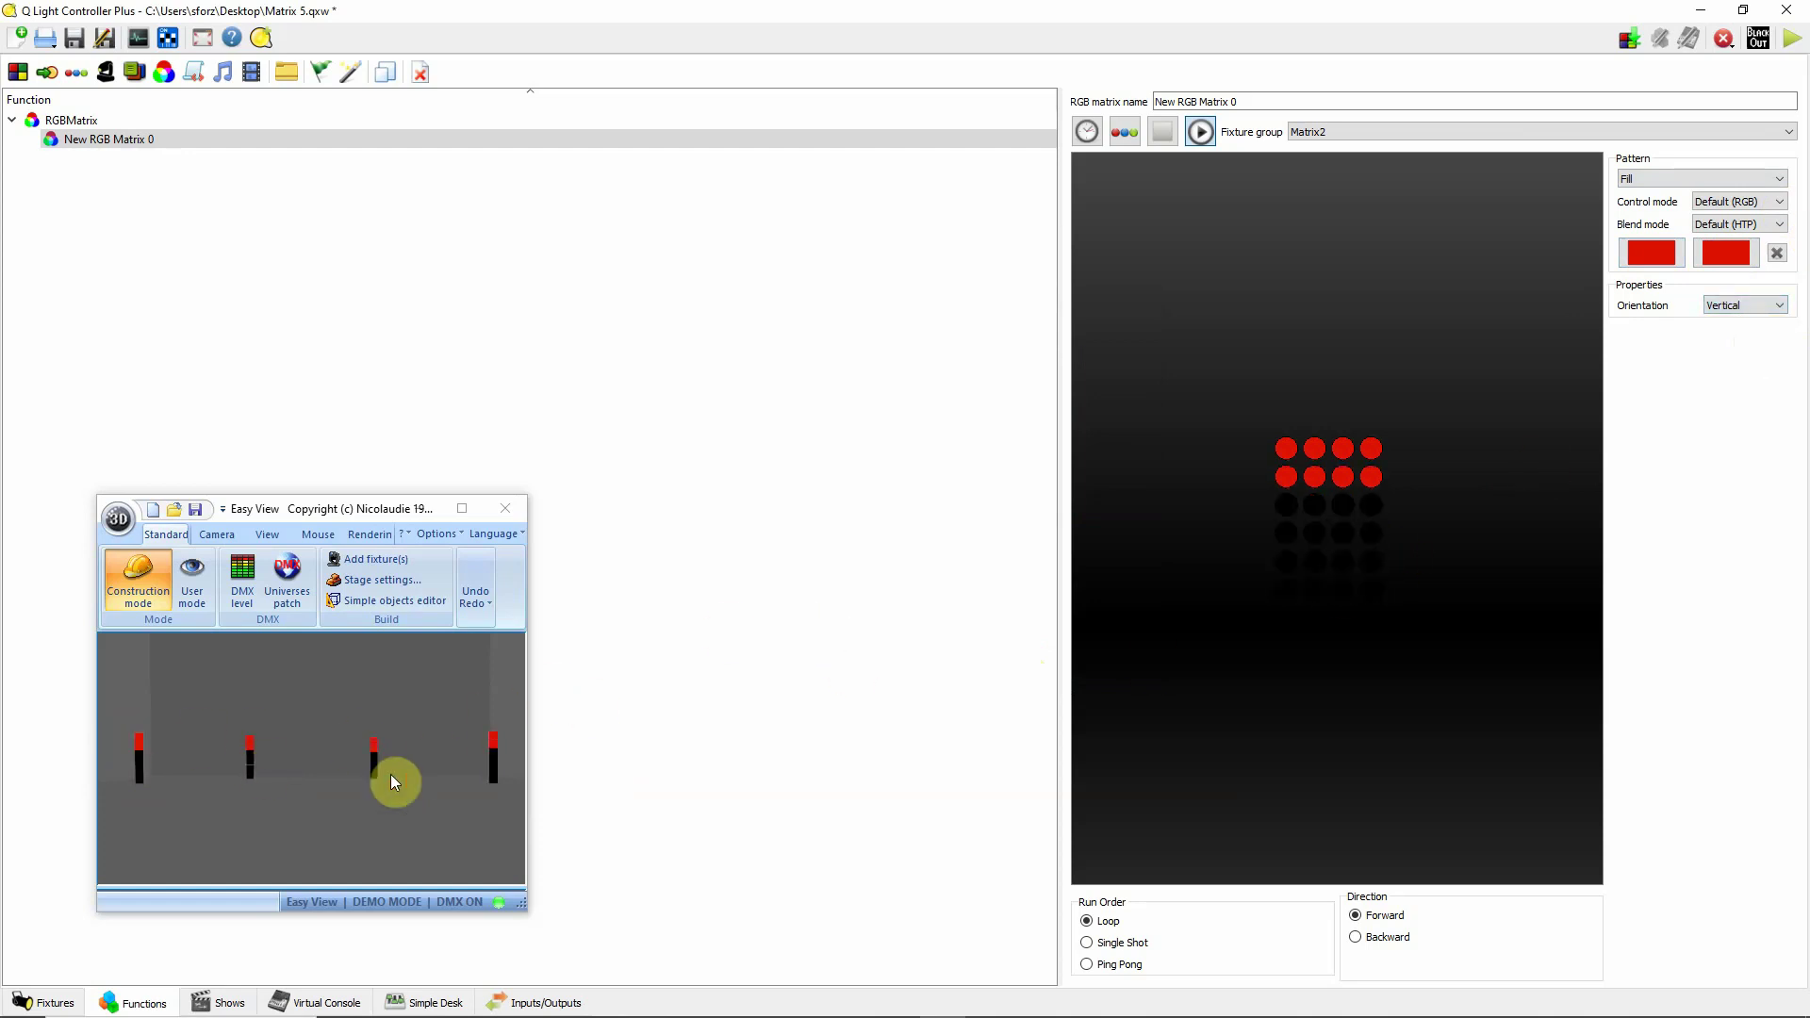
left_click(1097, 145)
left_click_drag(708, 513, 702, 474)
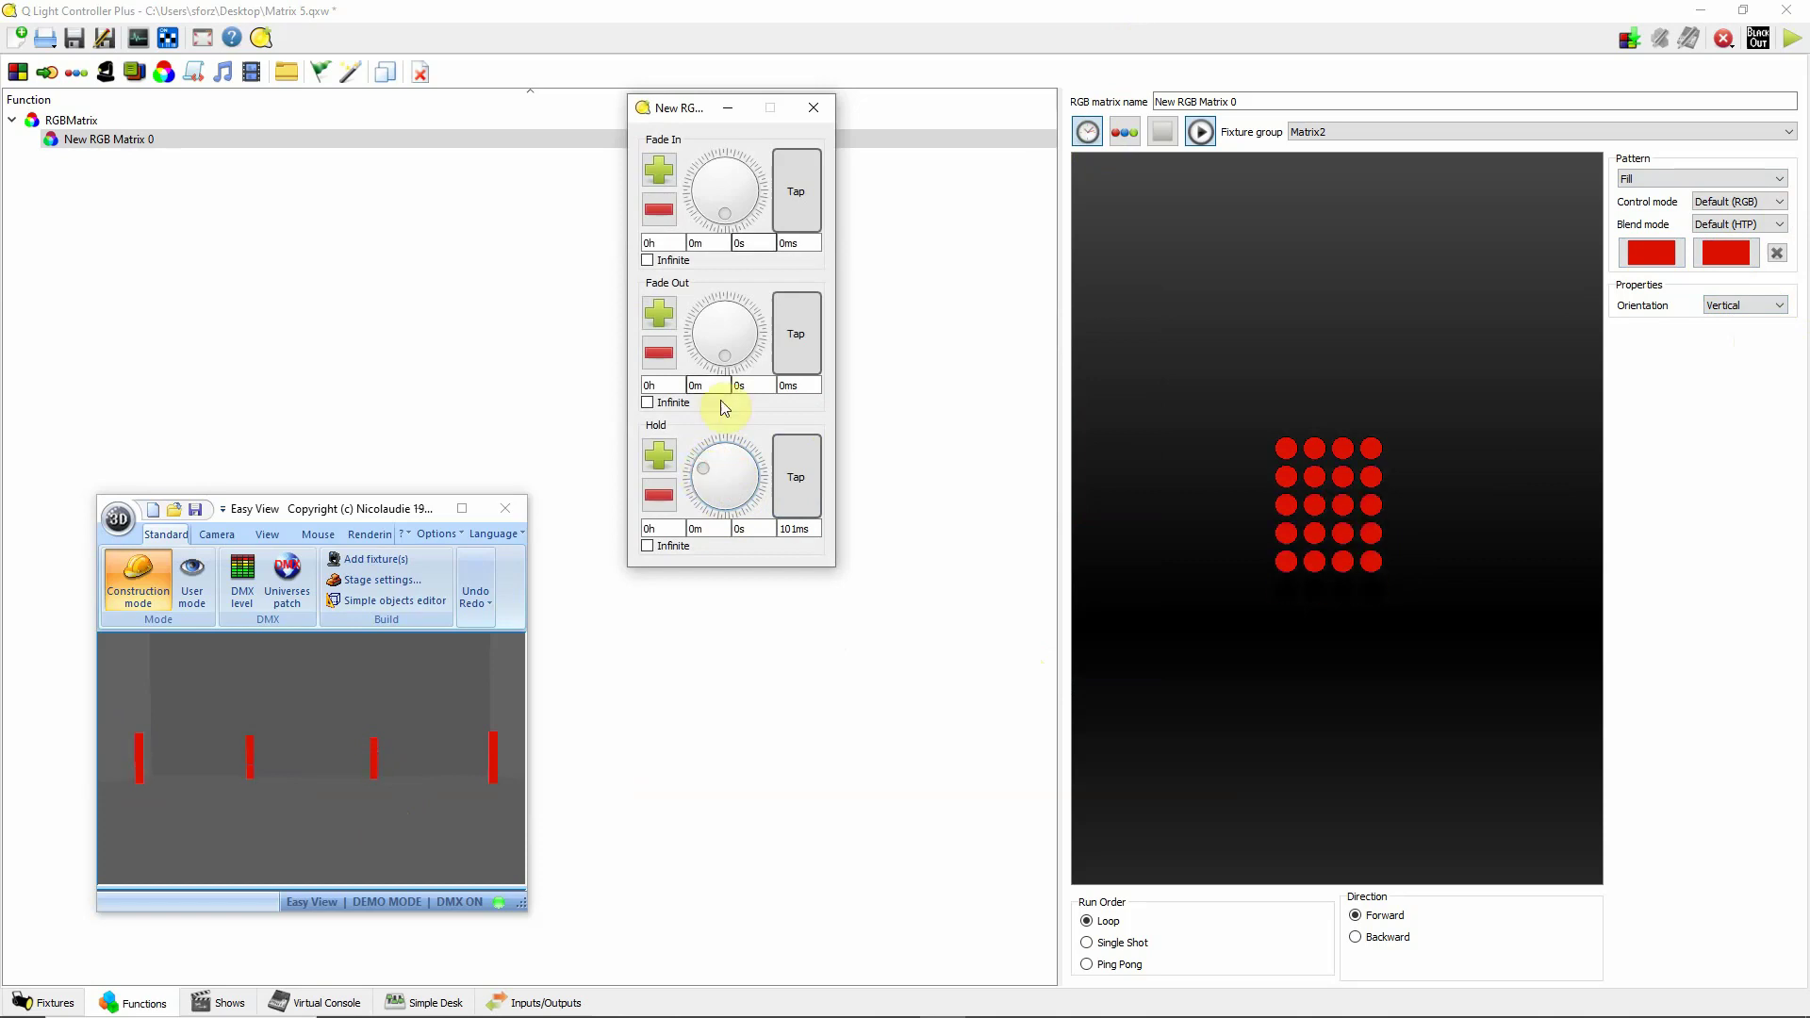
left_click(812, 107)
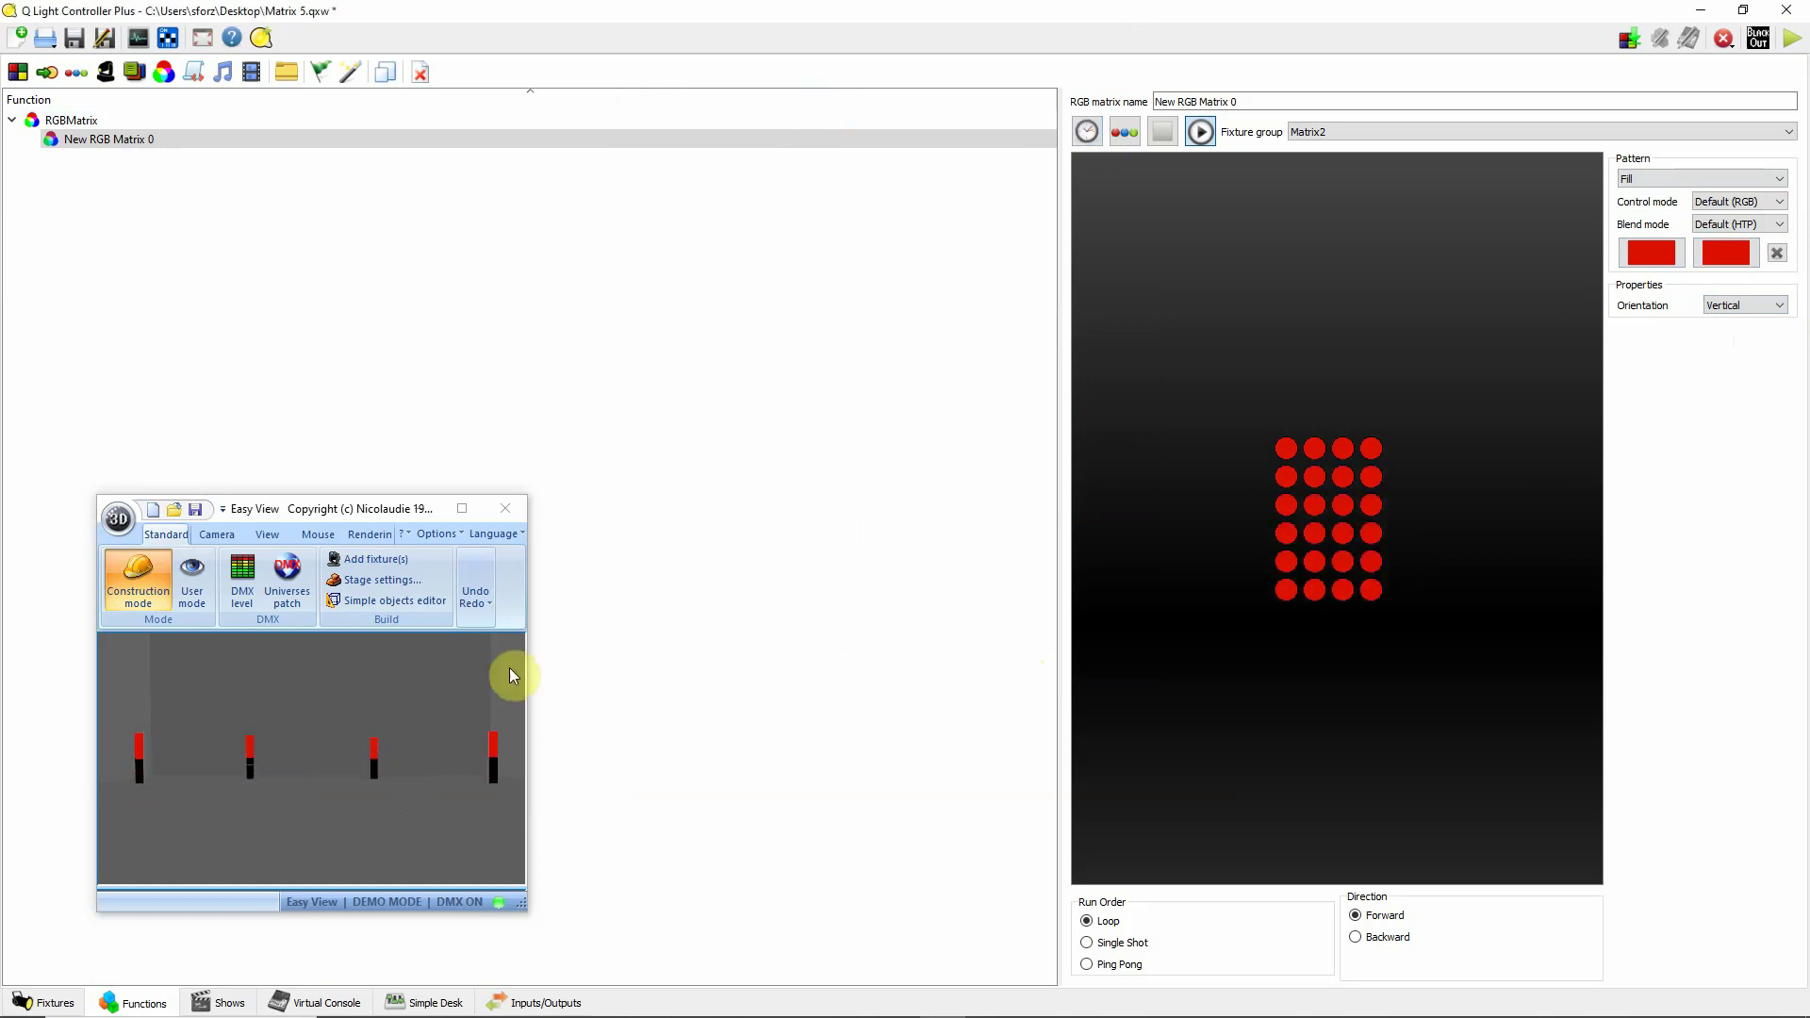
- Change the pattern to Fill Unfill, save the matrix as a sequence, and stop the preview
left_click(1787, 185)
scroll(1777, 300, "down", 2)
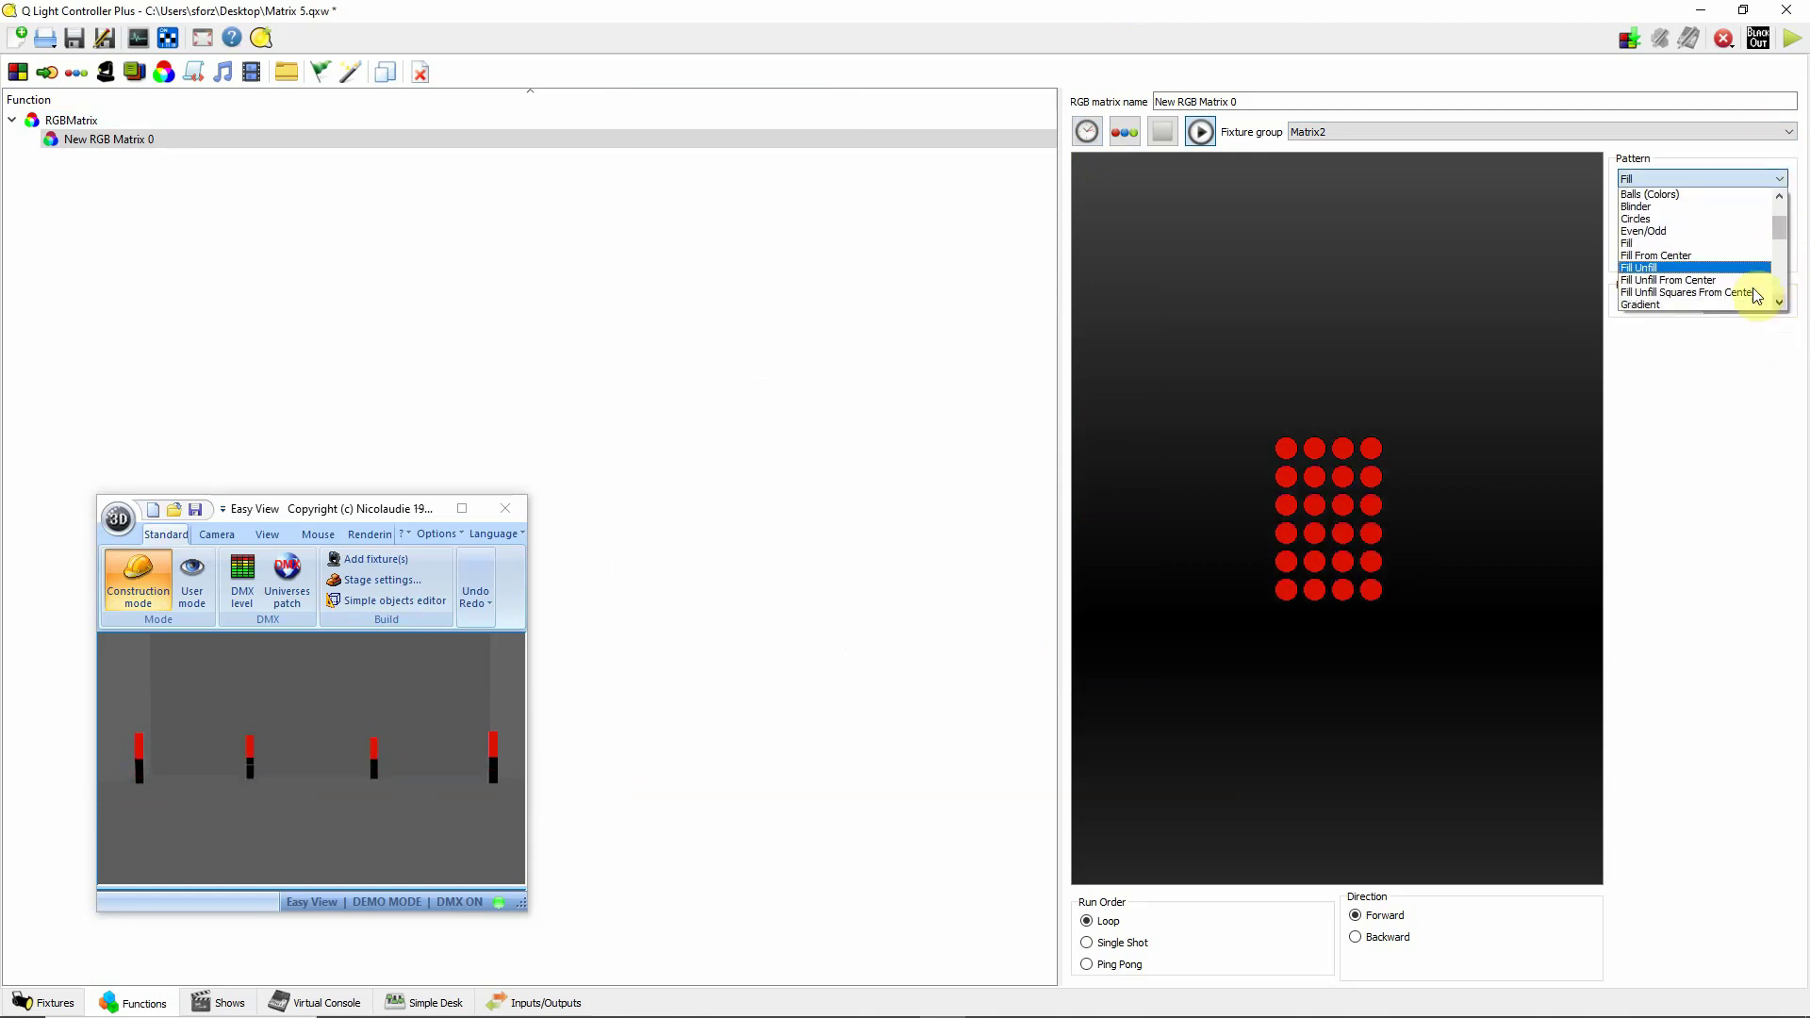
left_click(1697, 266)
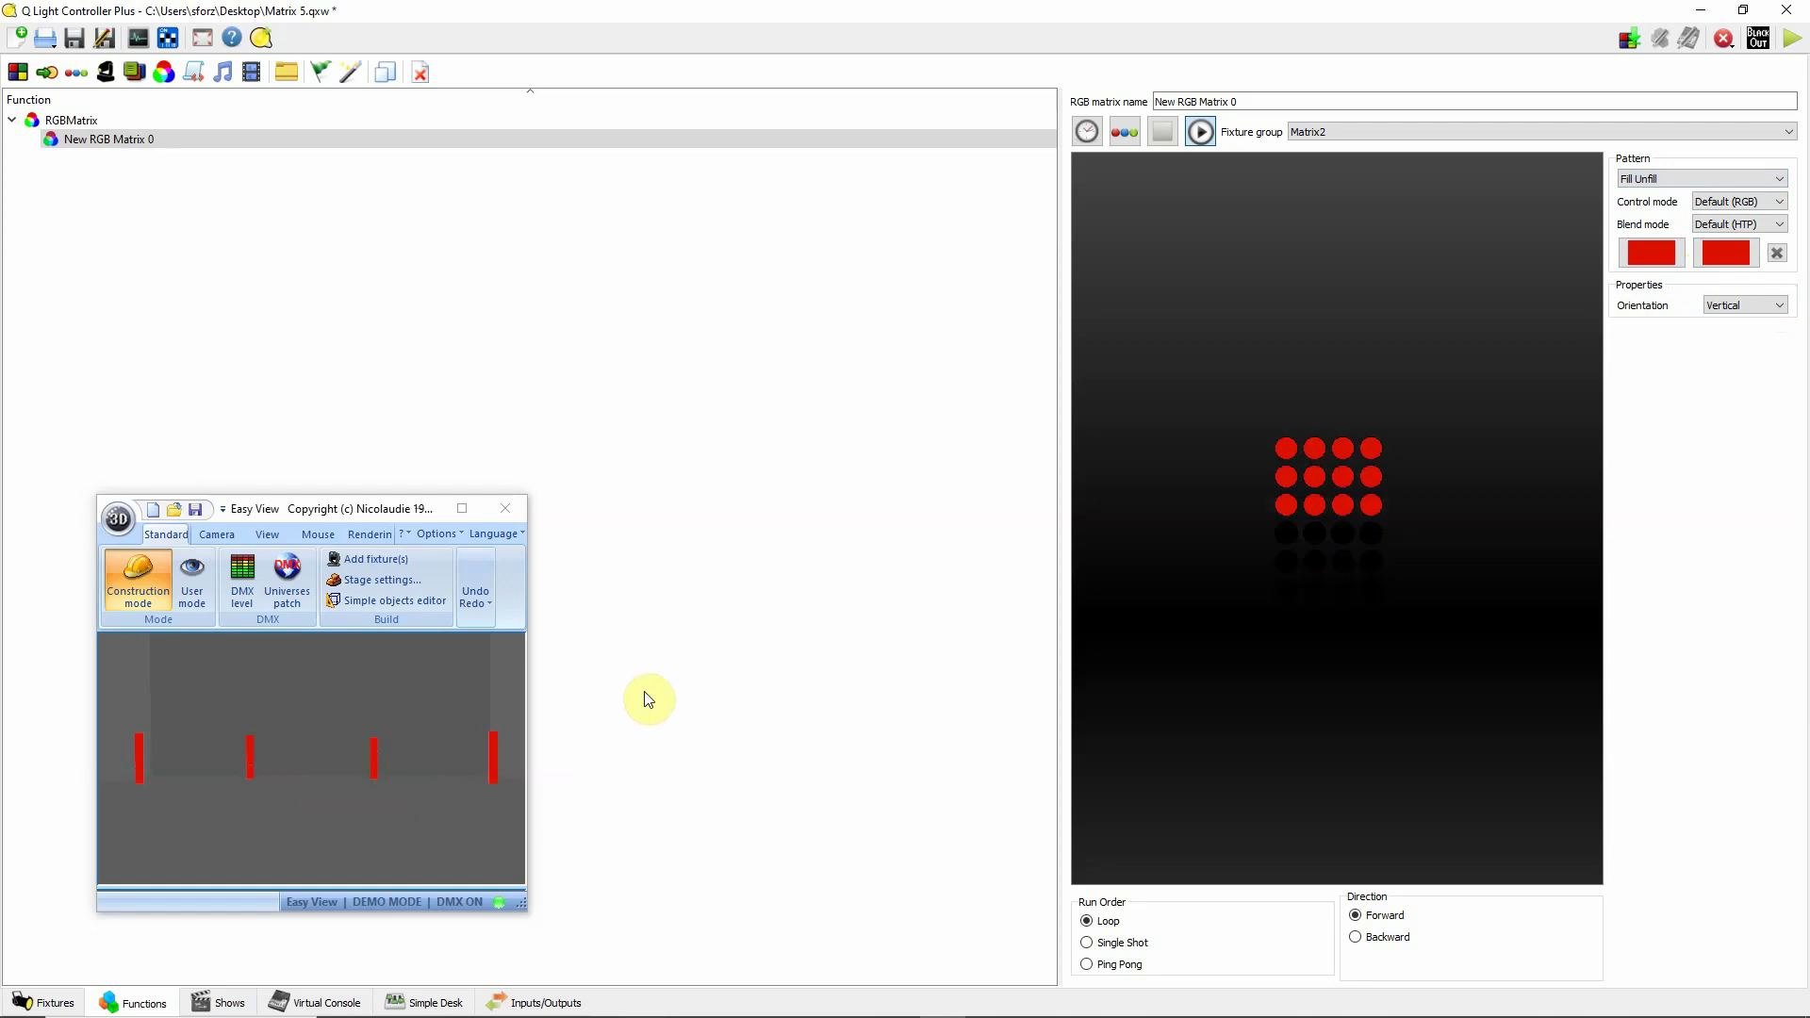
left_click(1132, 132)
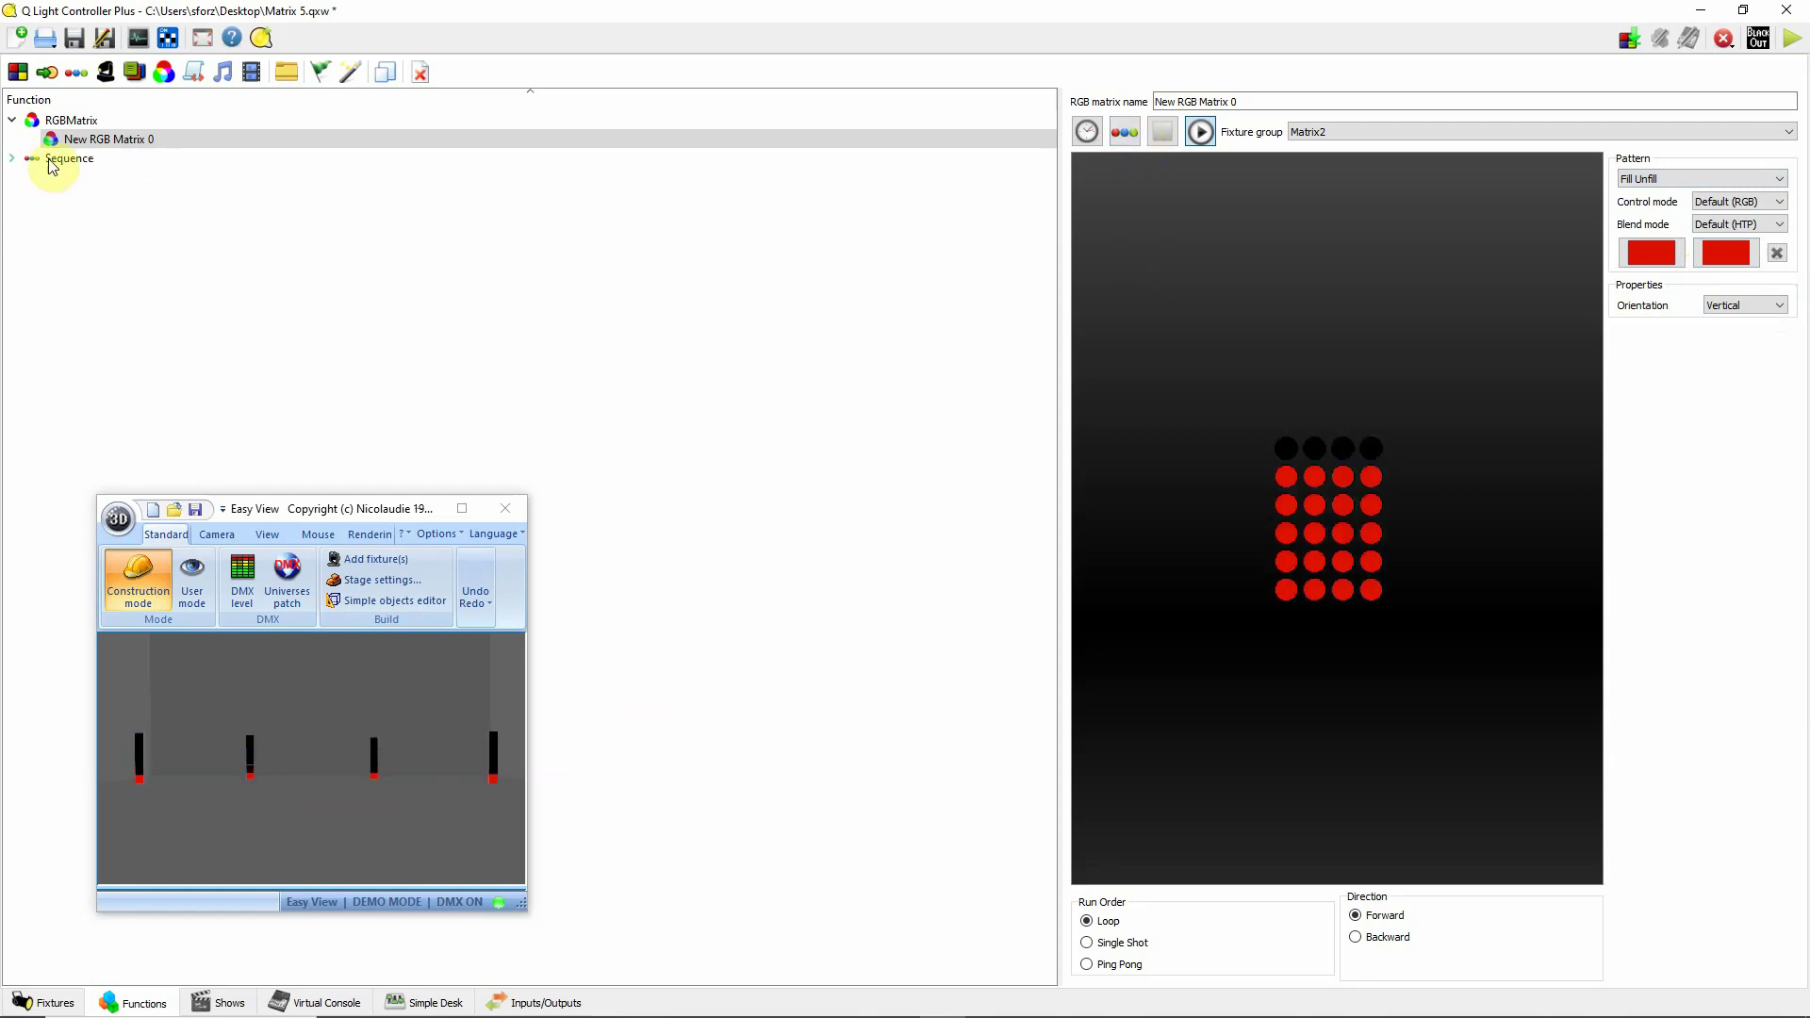
left_click(1201, 132)
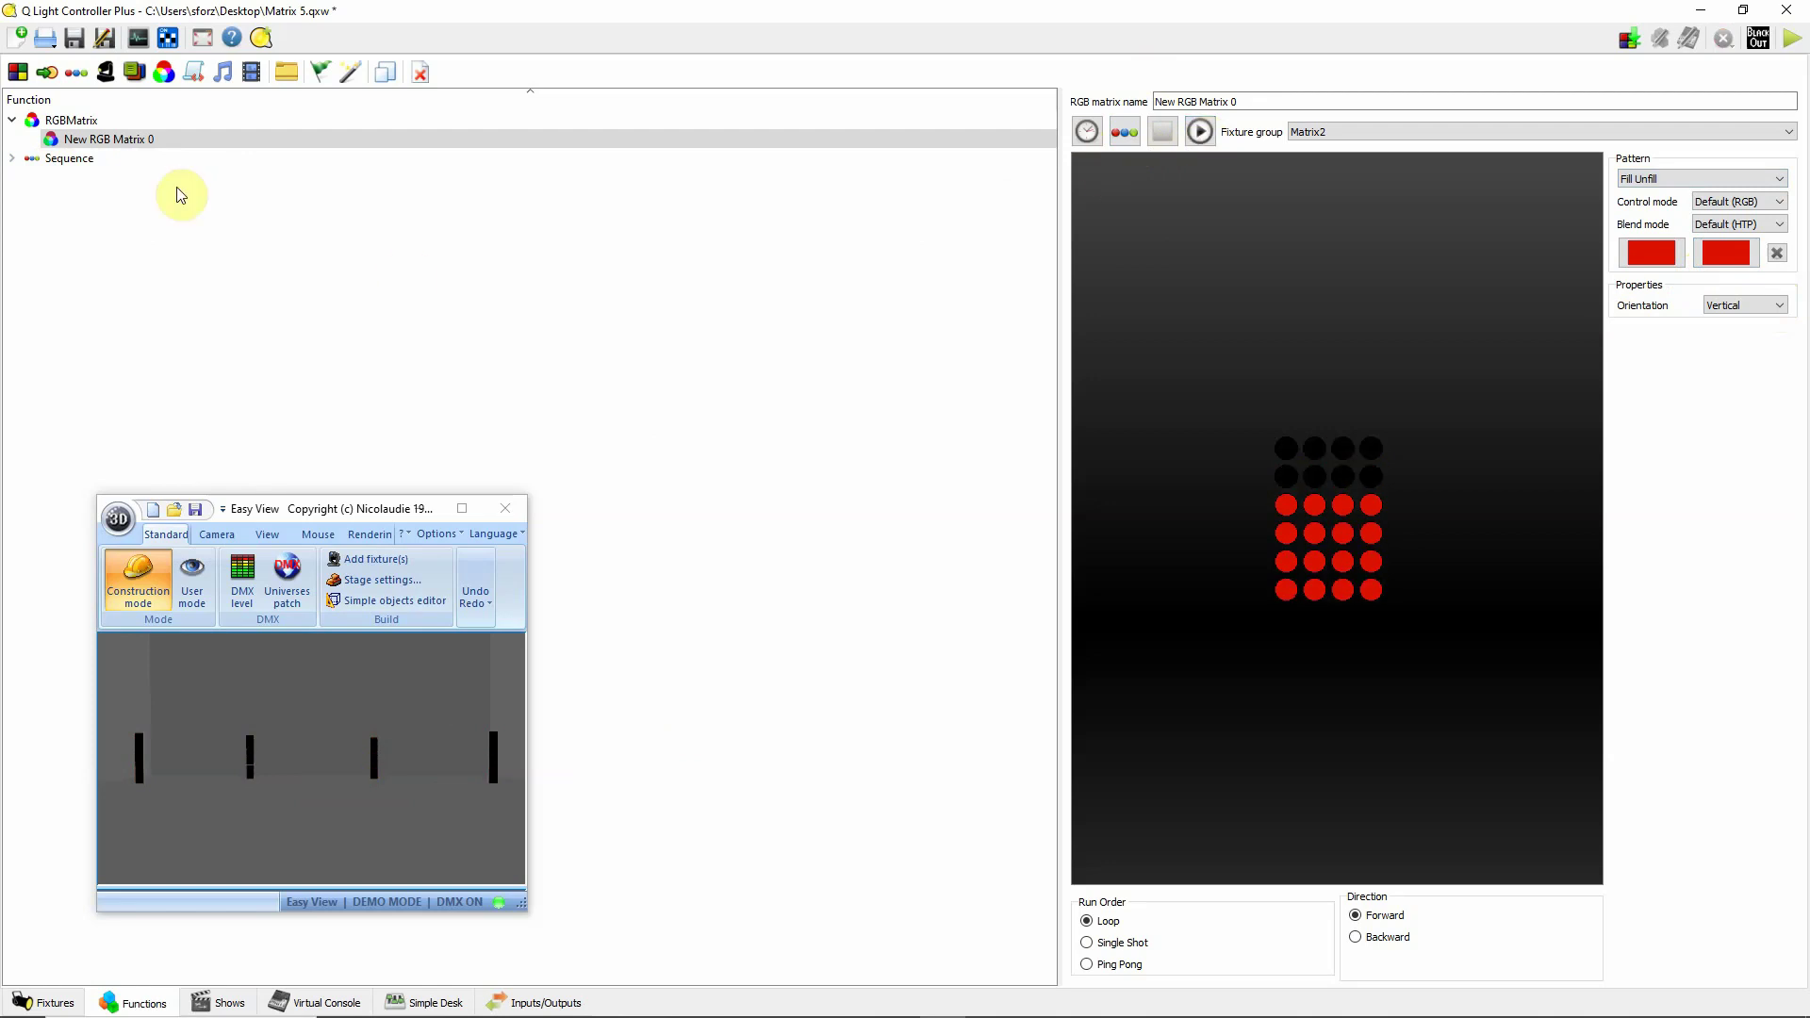
- Open the new sequence, set its fade in speed, fade out speed and step duration to Common, and play it
left_click(12, 157)
left_click(129, 178)
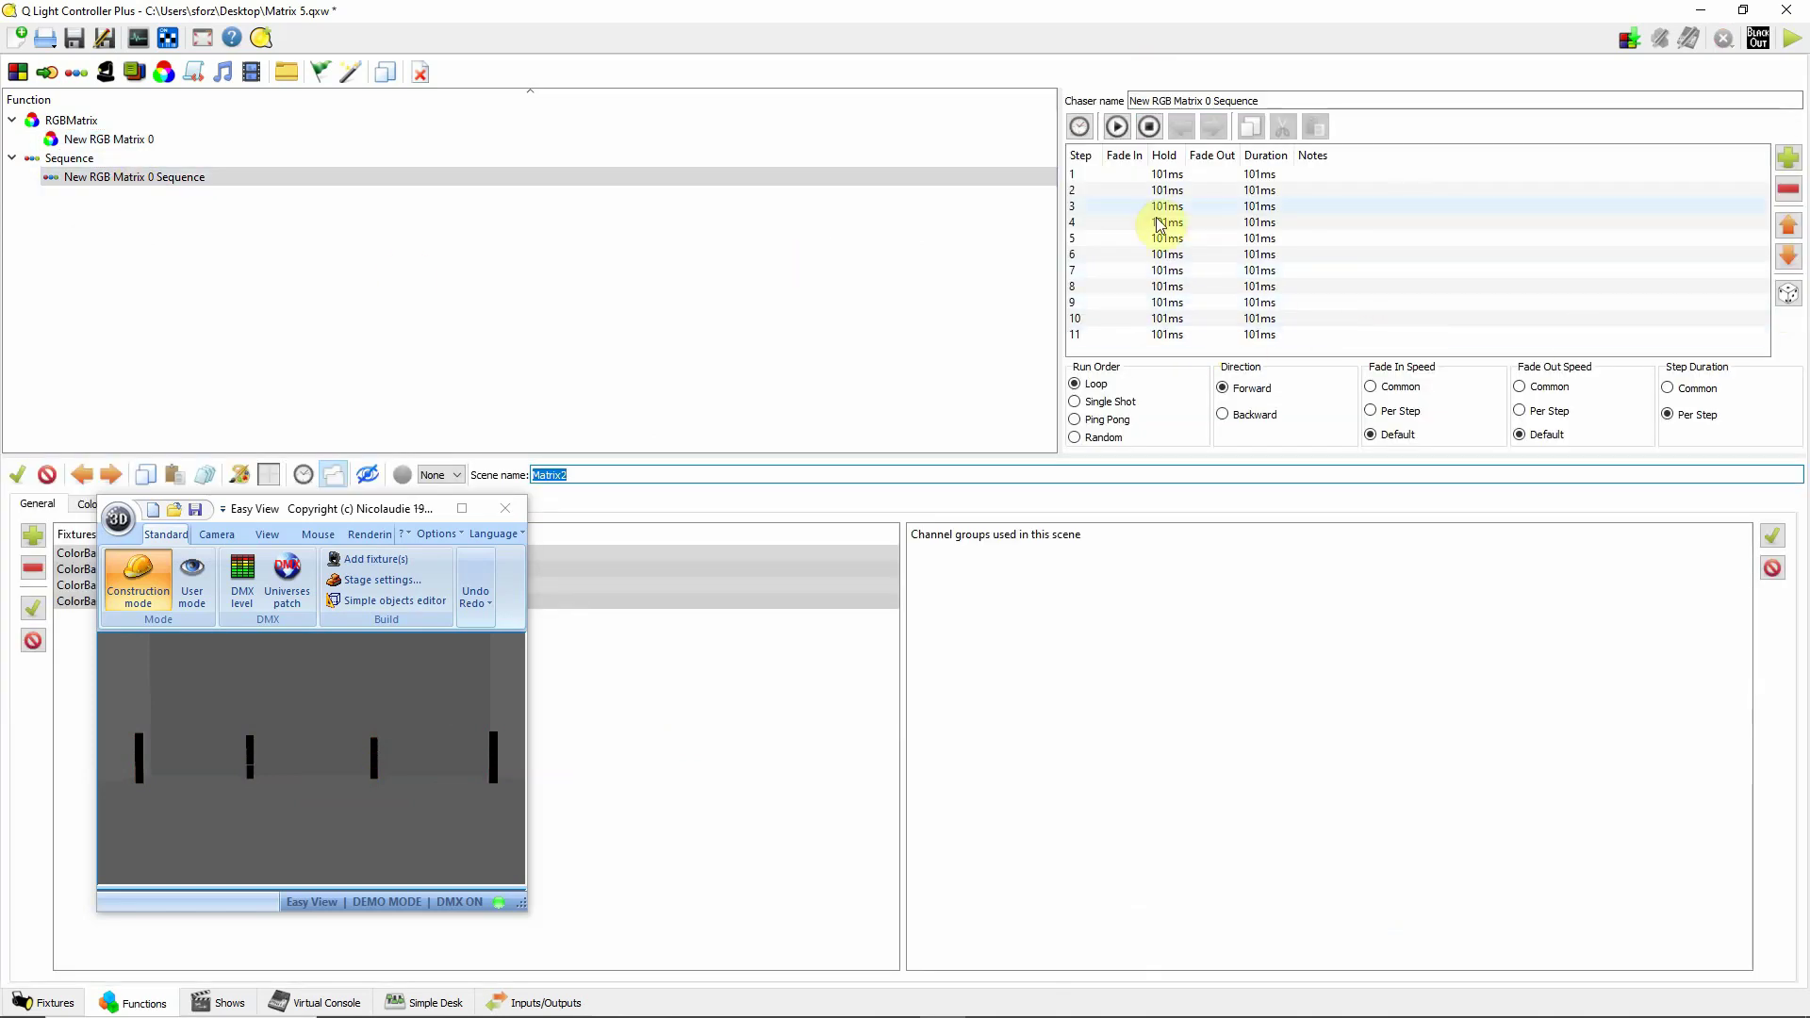
left_click(1370, 387)
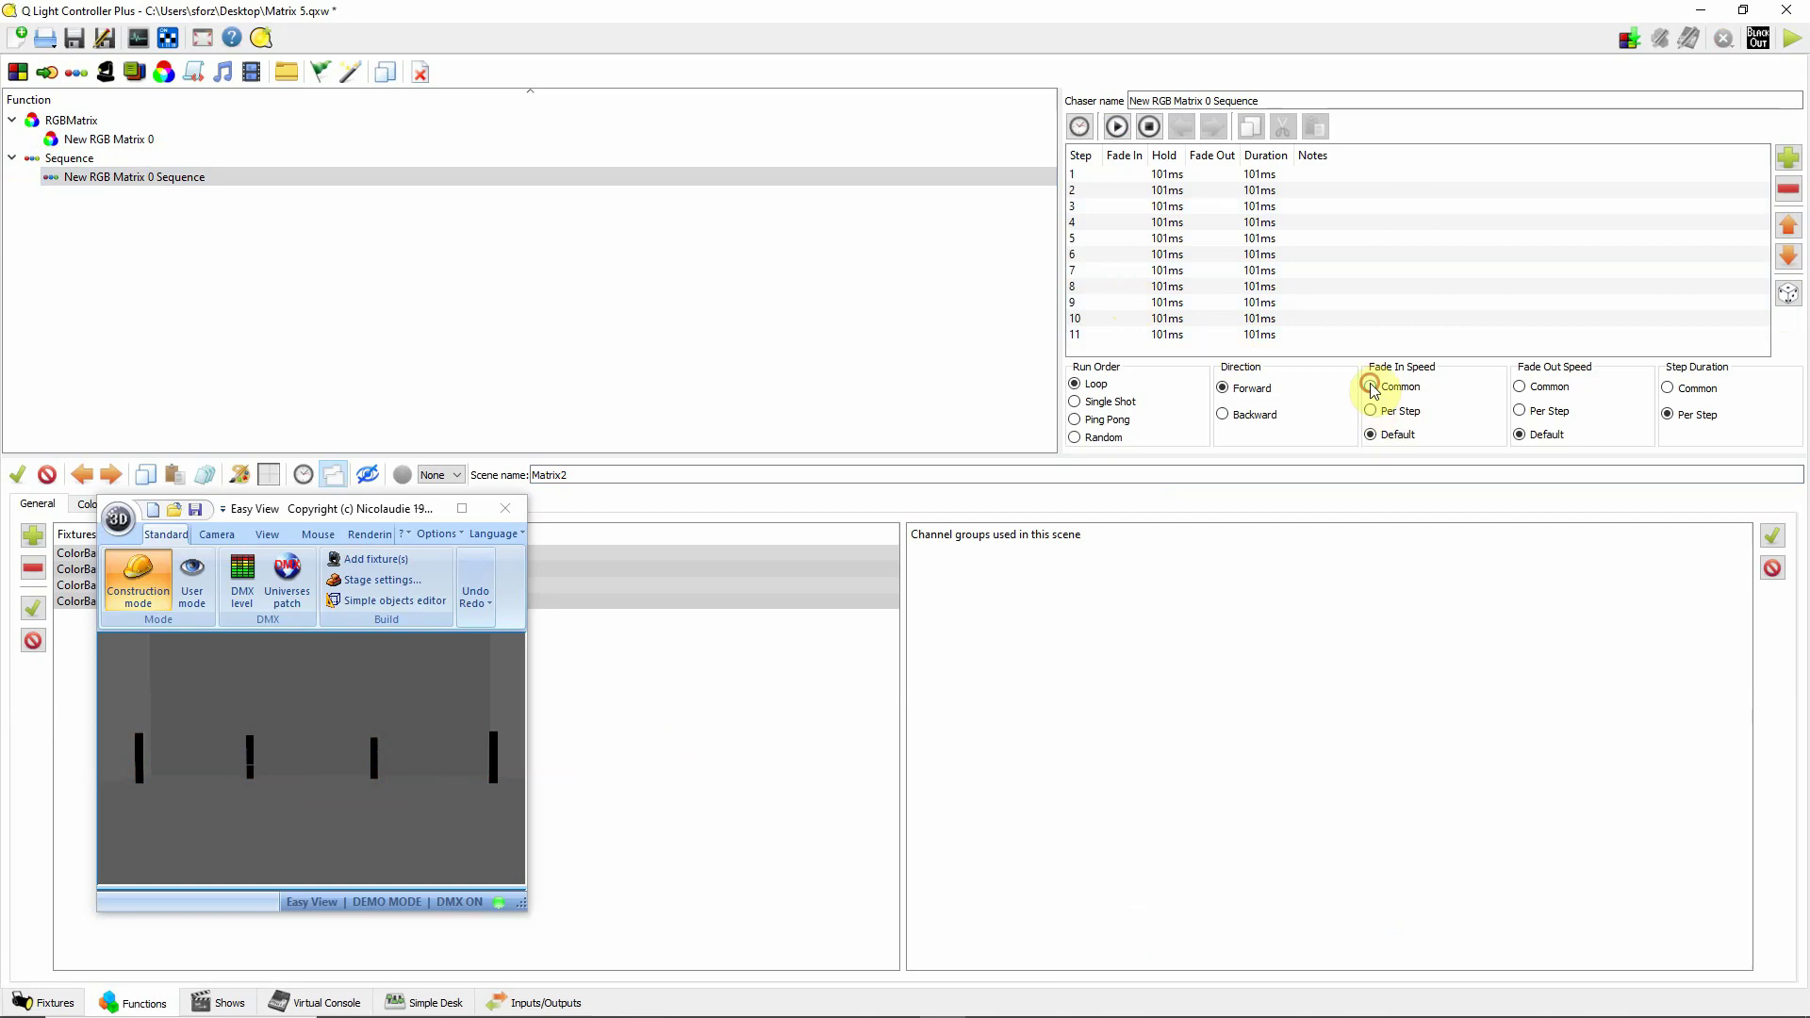
left_click(1520, 388)
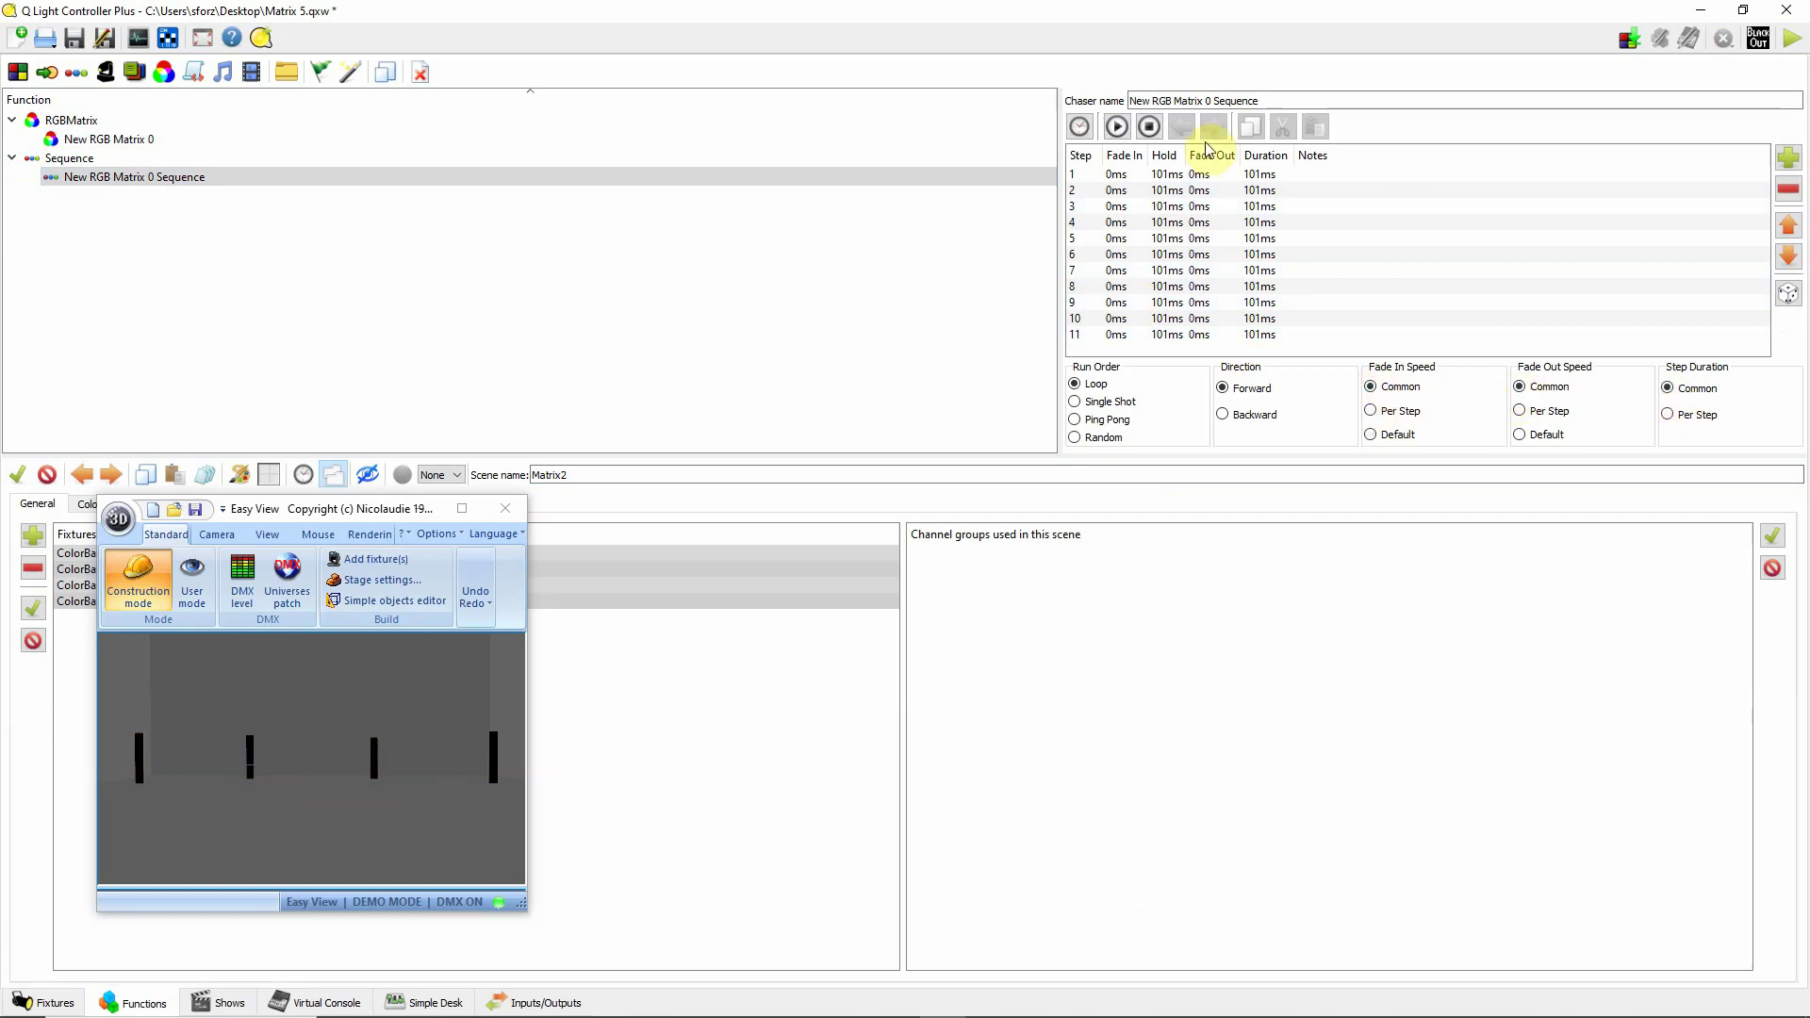
left_click(1115, 129)
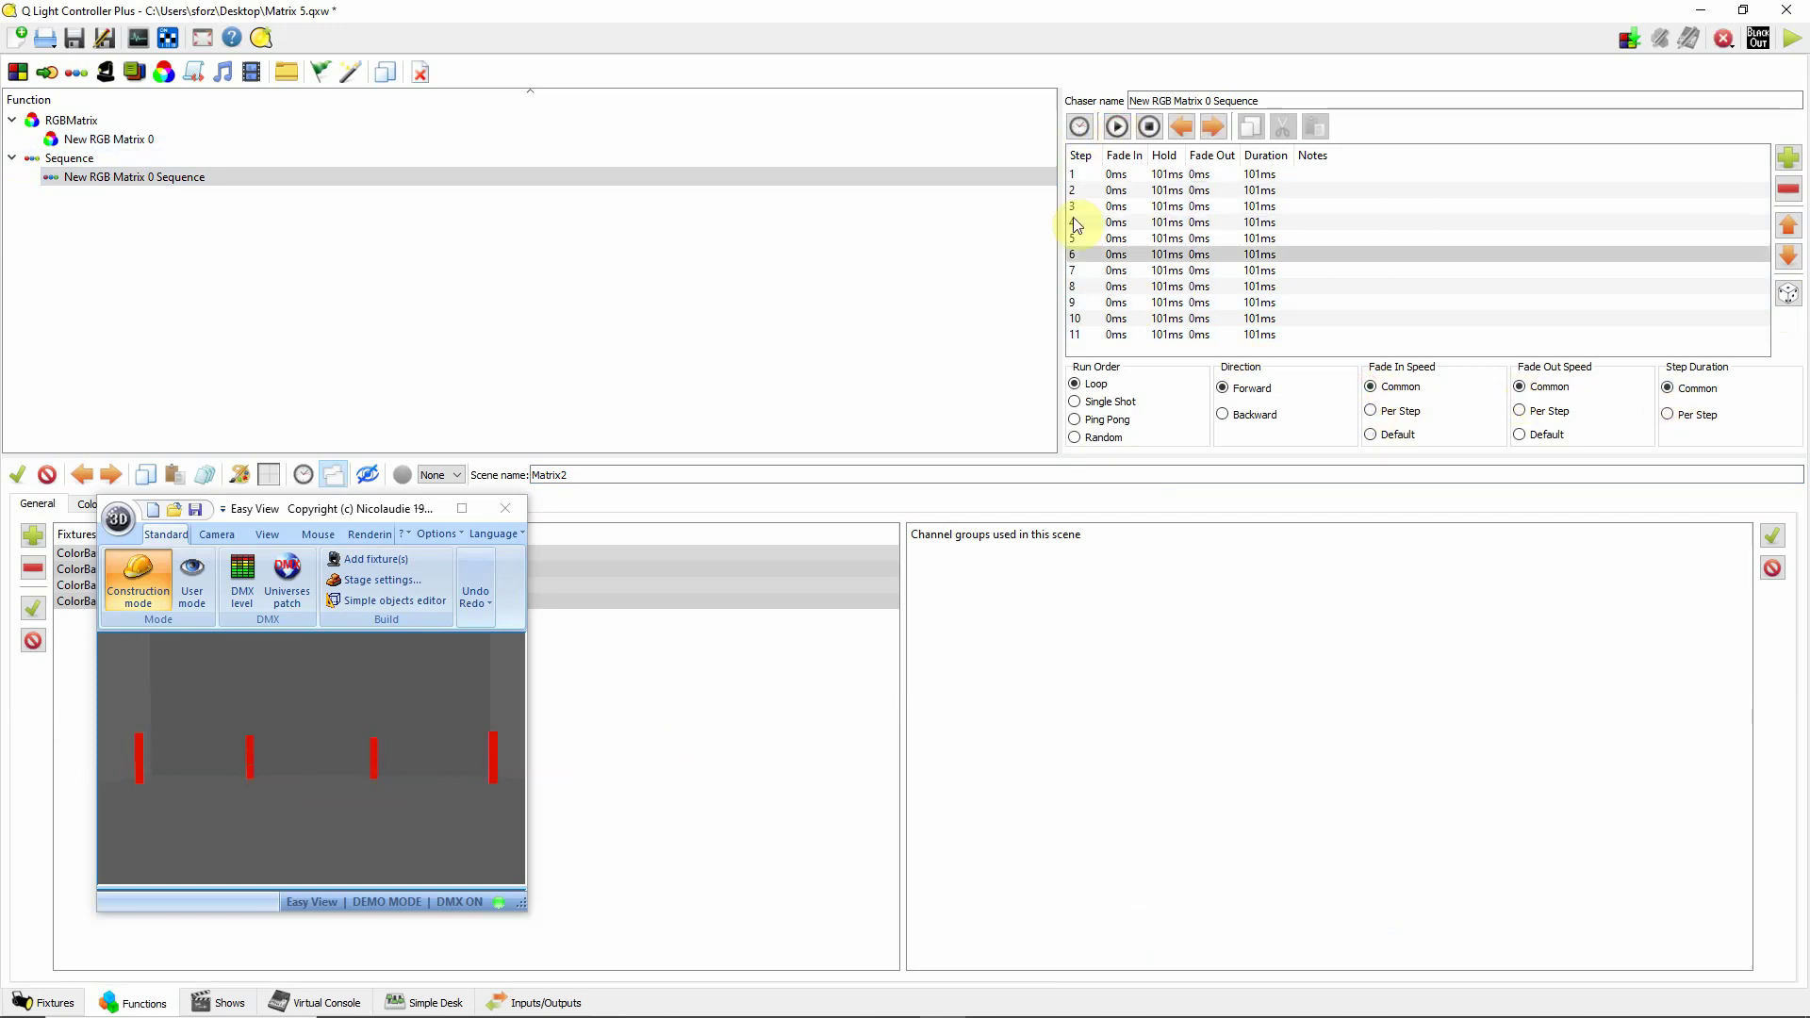
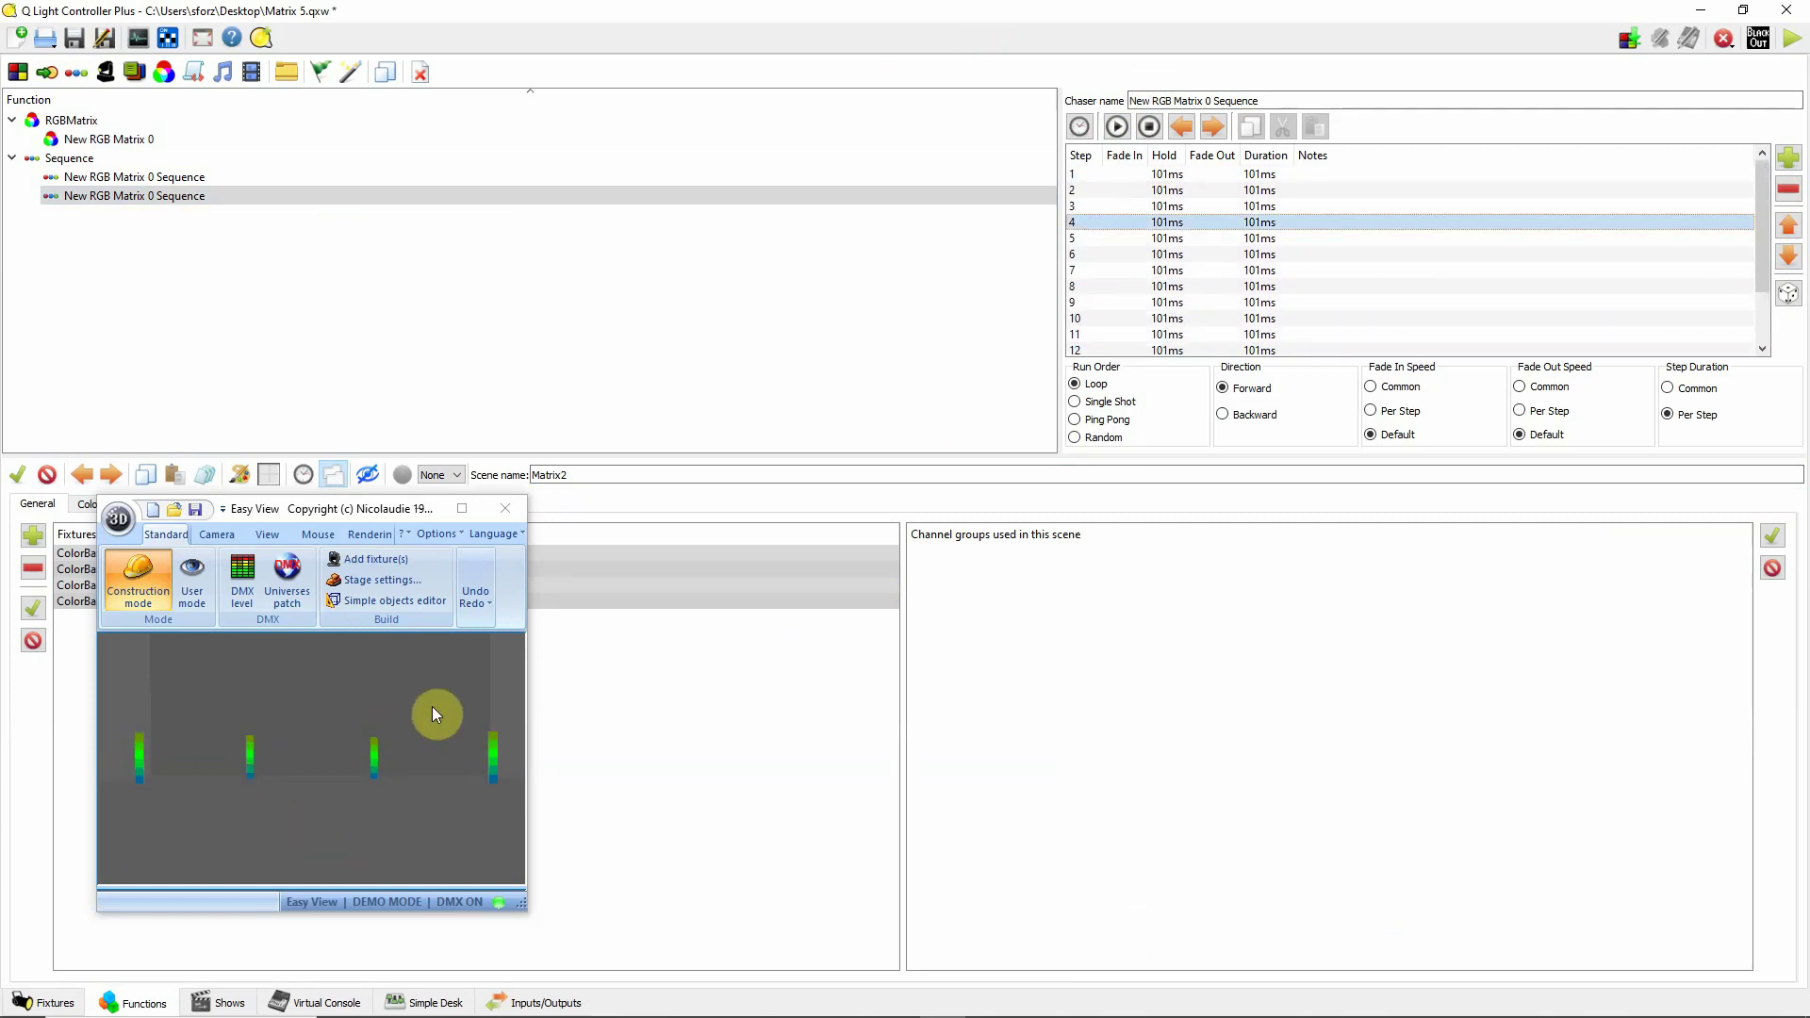
- Return to New RGB Matrix 0, keep the Gradient pattern, apply the Sunset preset, and start its preview
left_click(133, 137)
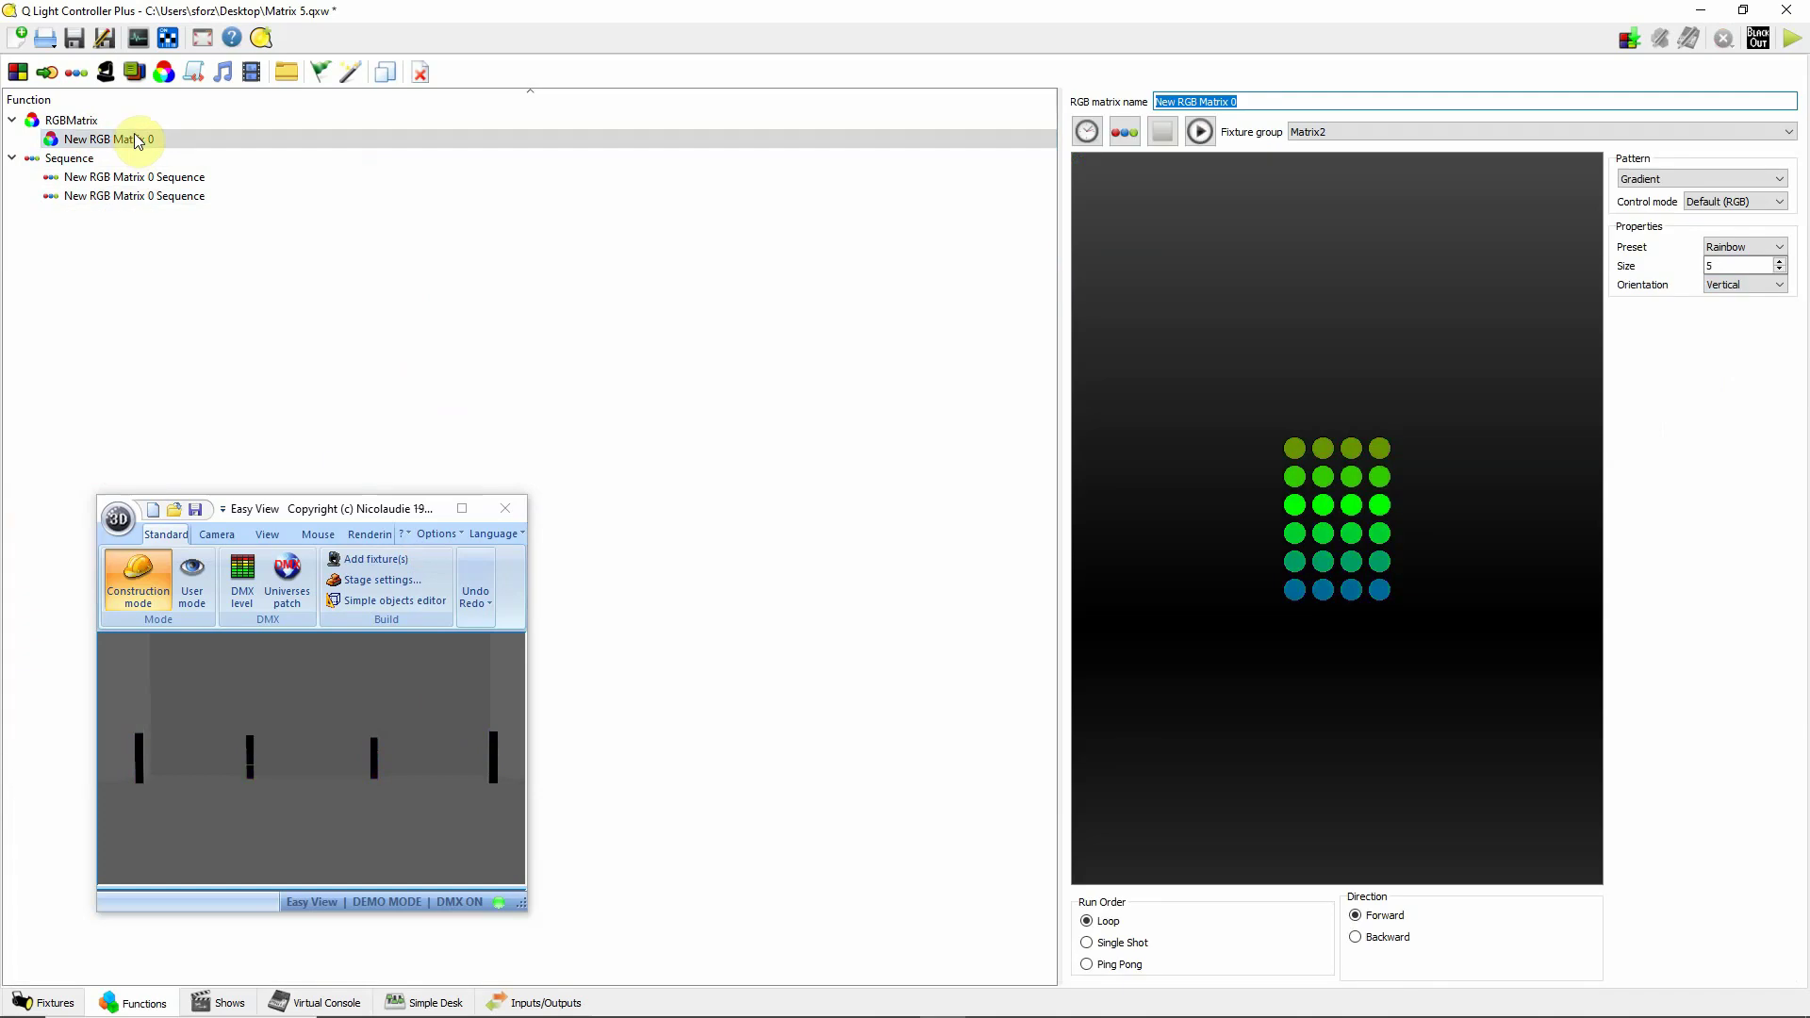
left_click(1774, 180)
left_click_drag(1779, 240, 1782, 238)
left_click(1711, 294)
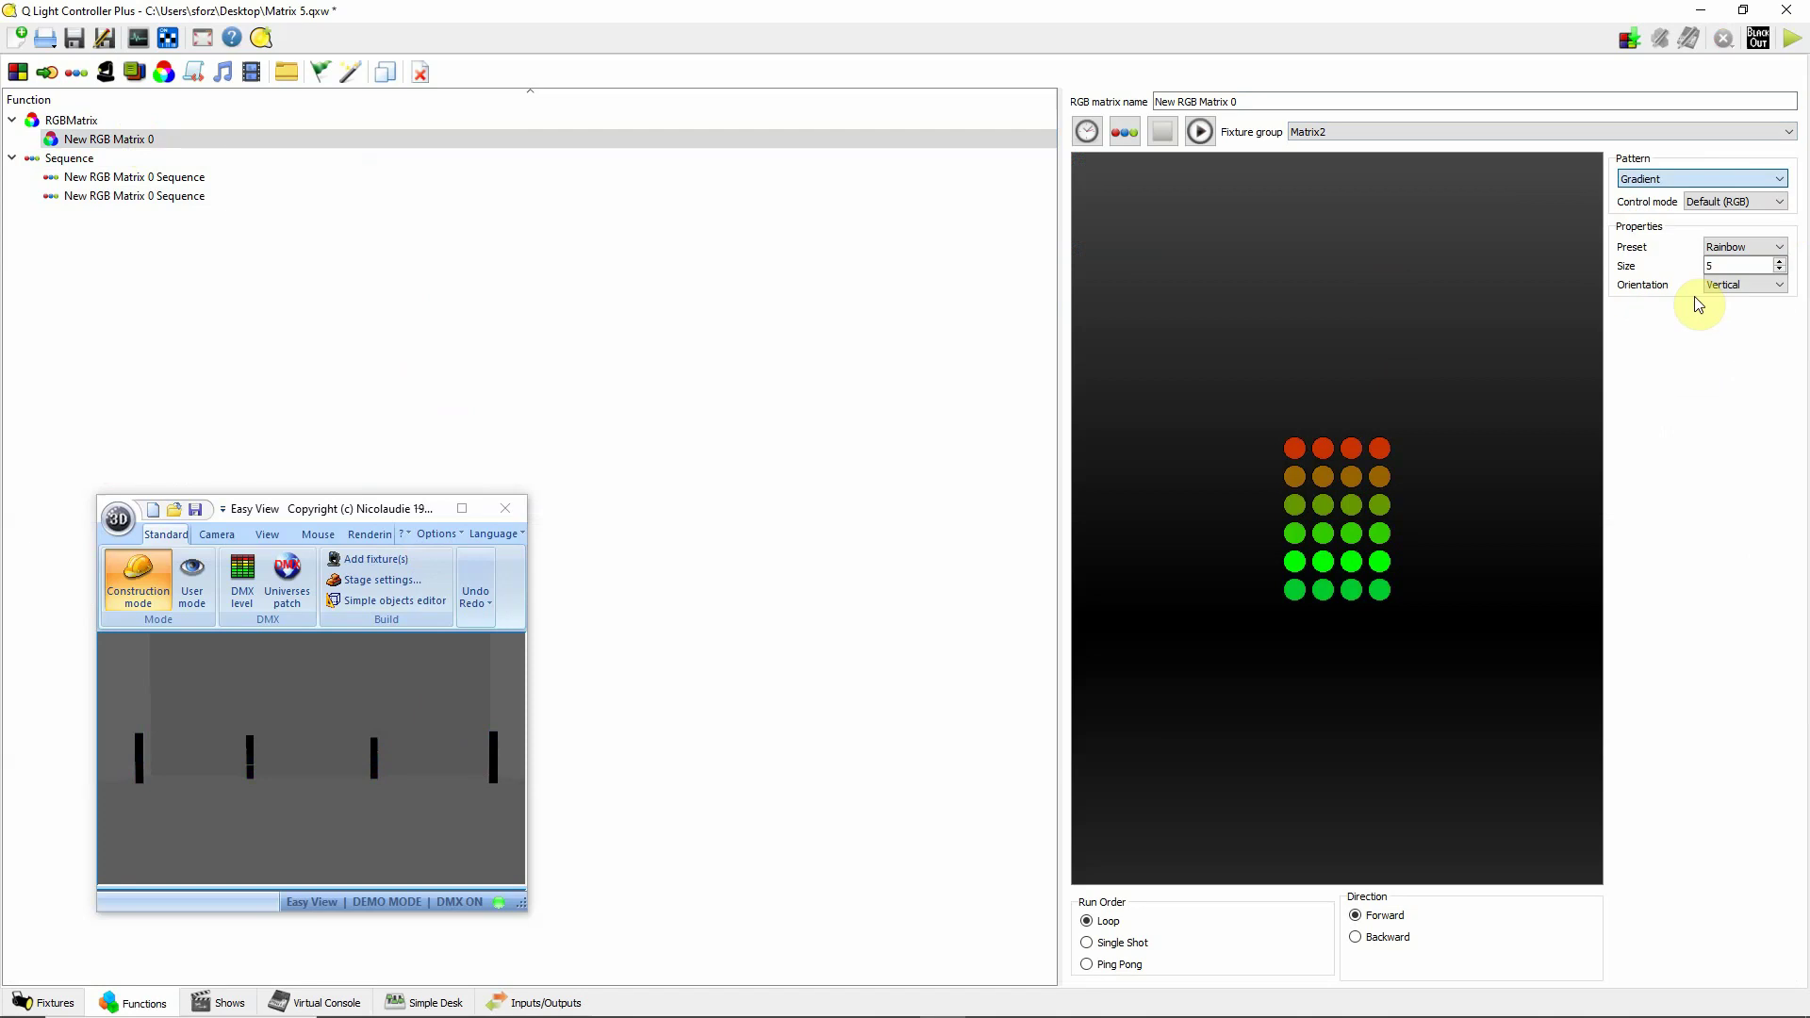
left_click(1714, 247)
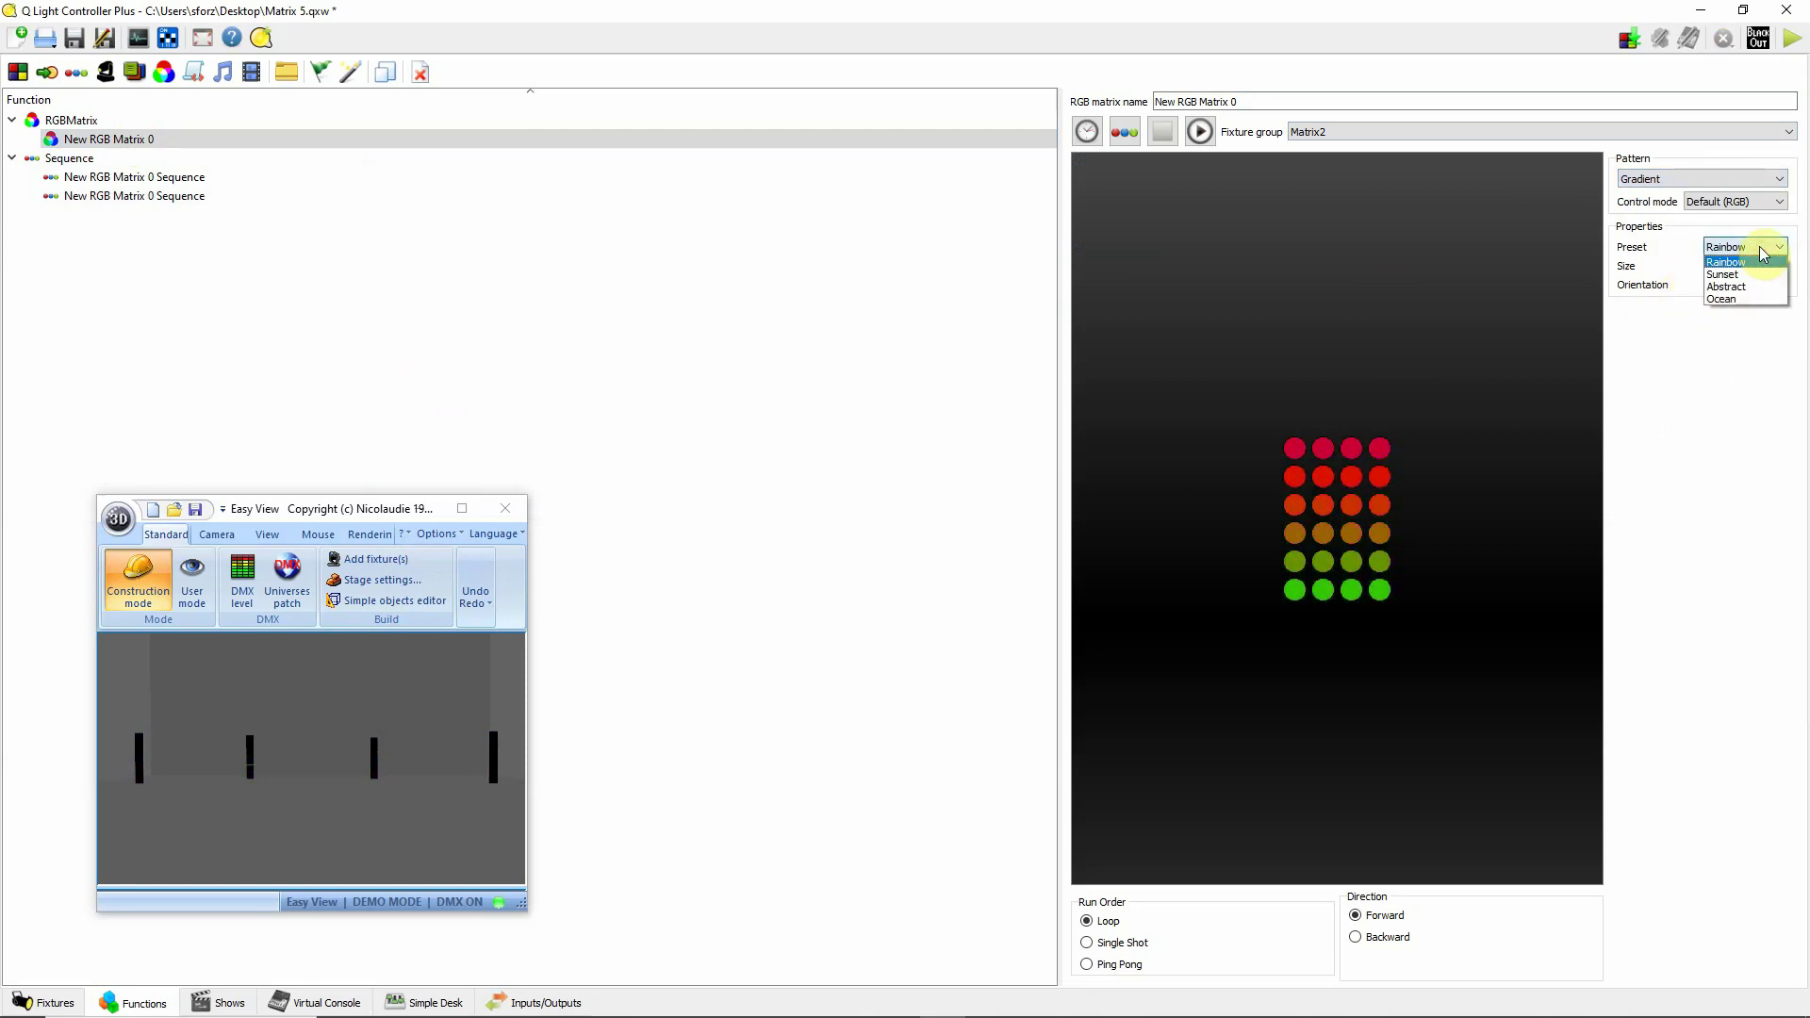
left_click(1739, 274)
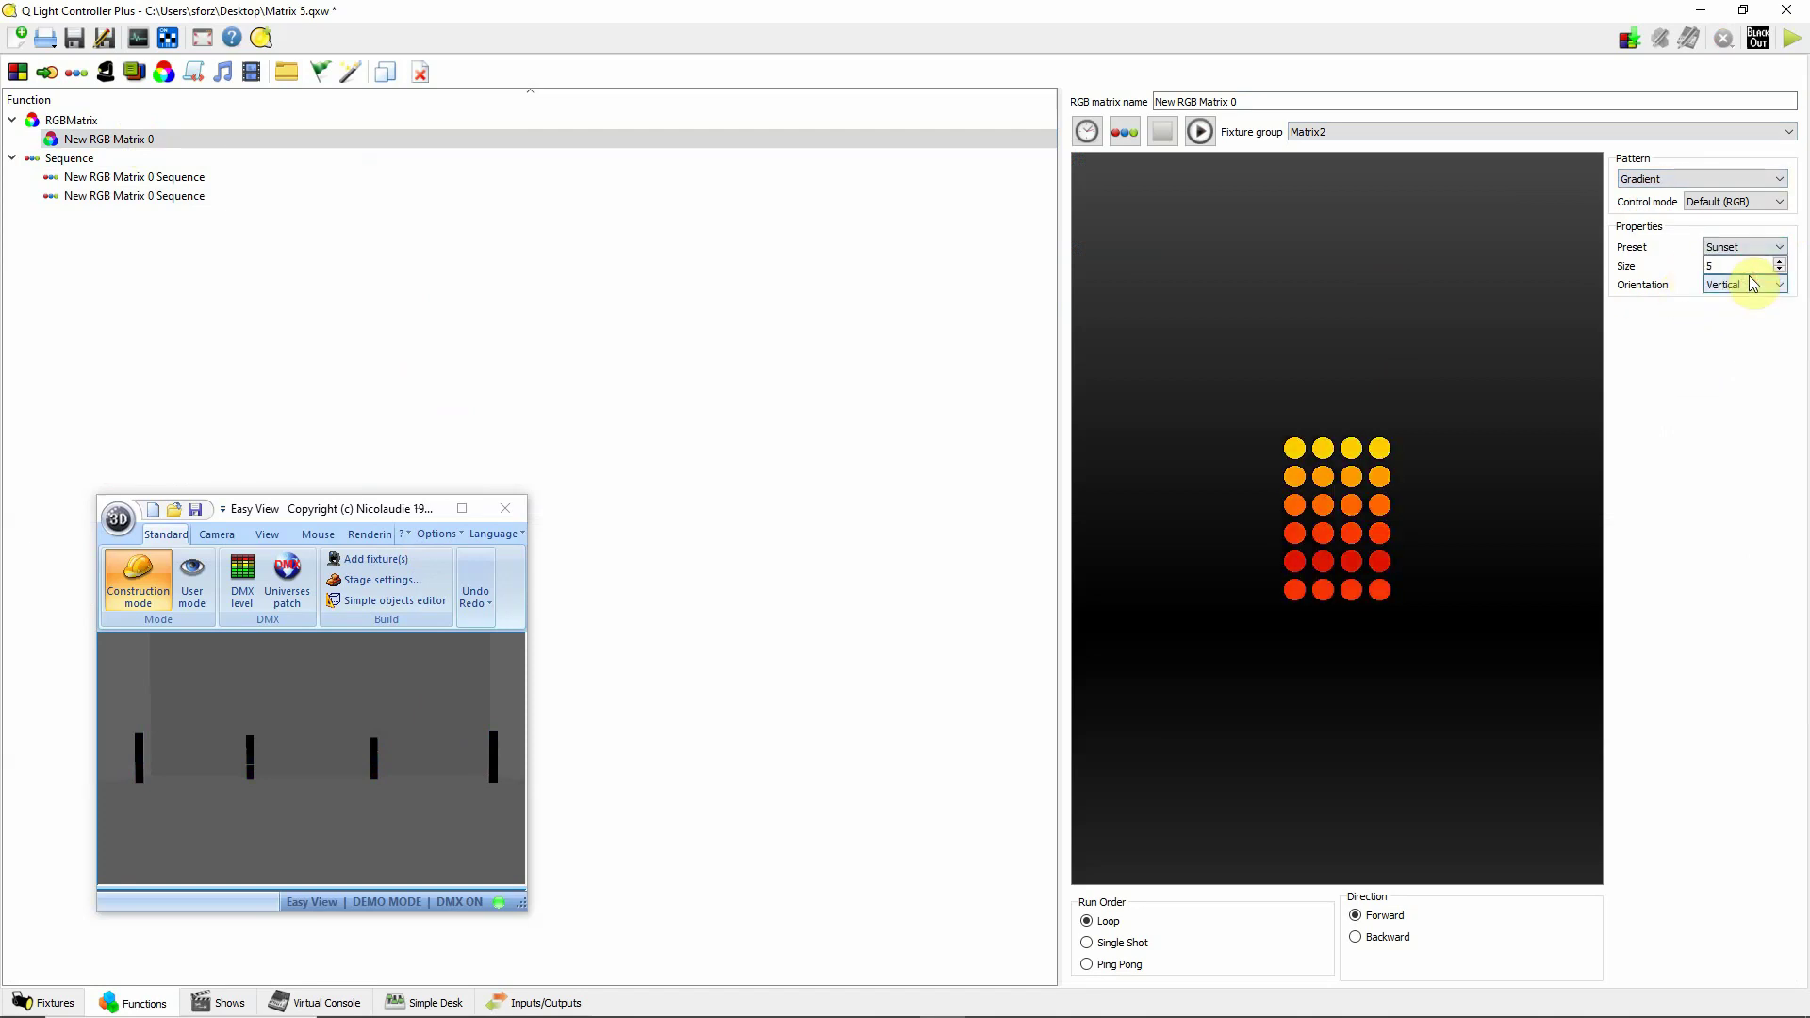
left_click(1199, 133)
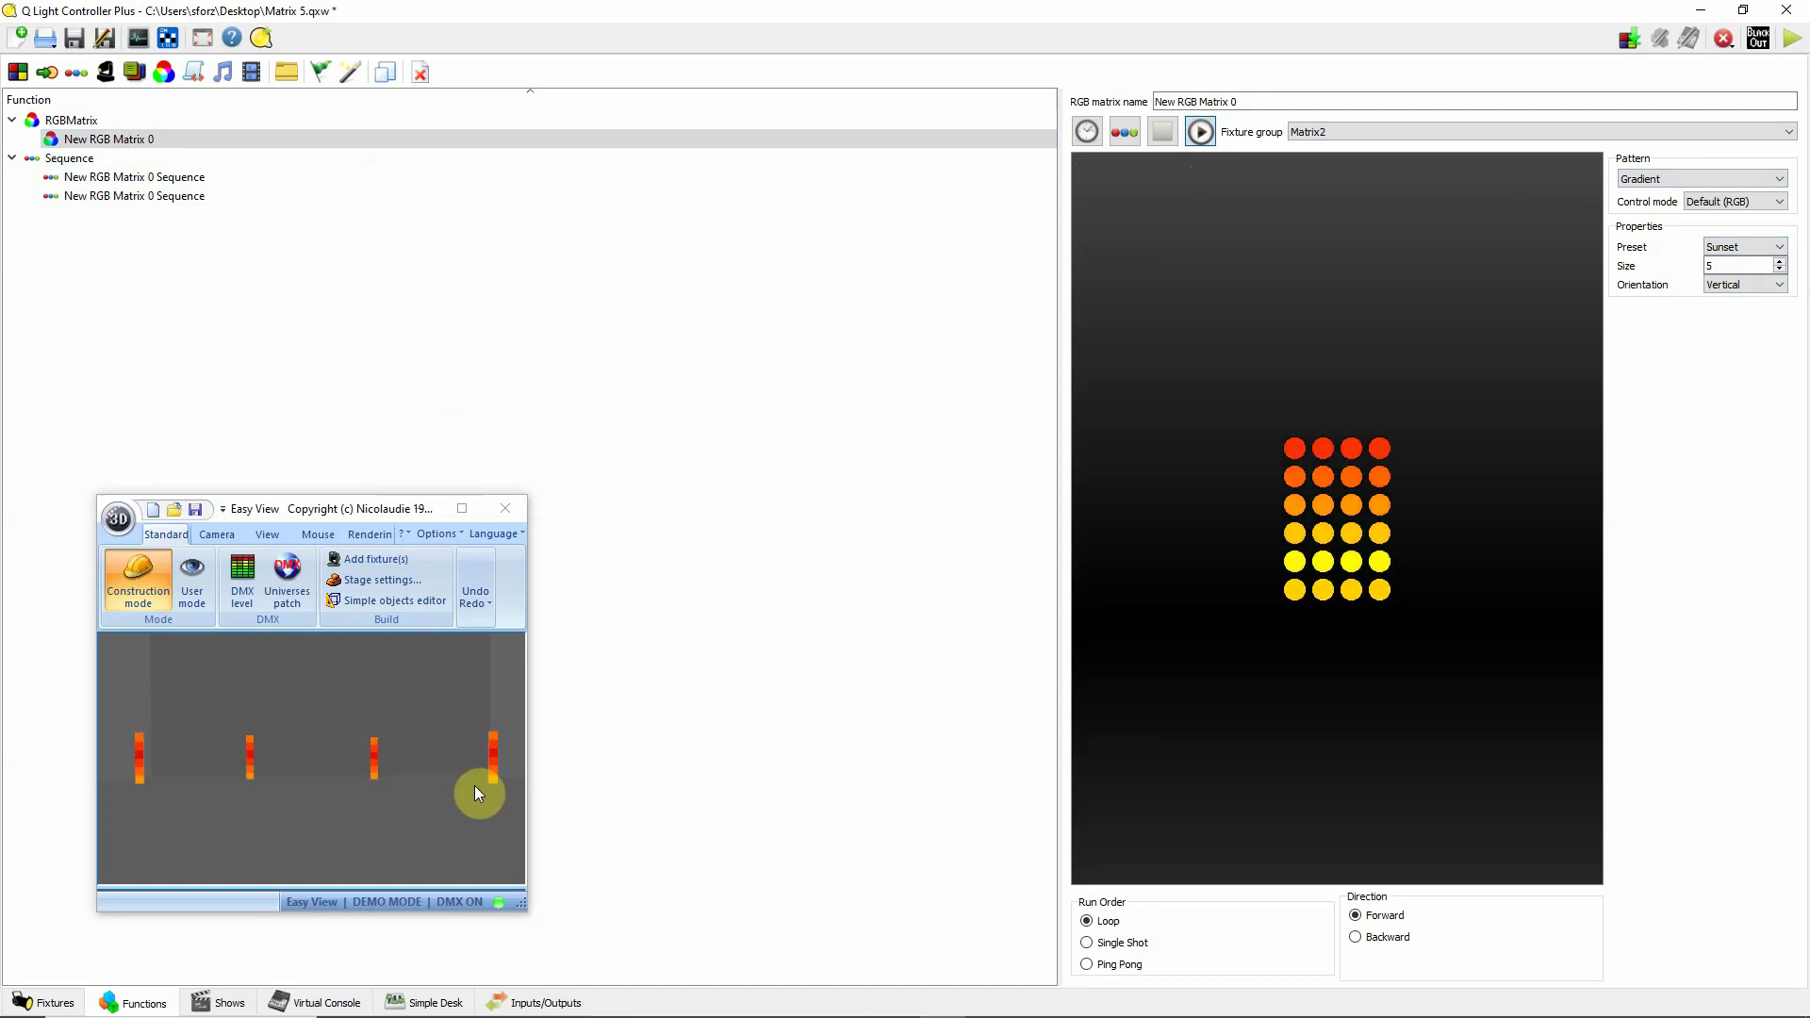
- Switch the gradient preset to Ocean and increase its size to 10
left_click(1757, 246)
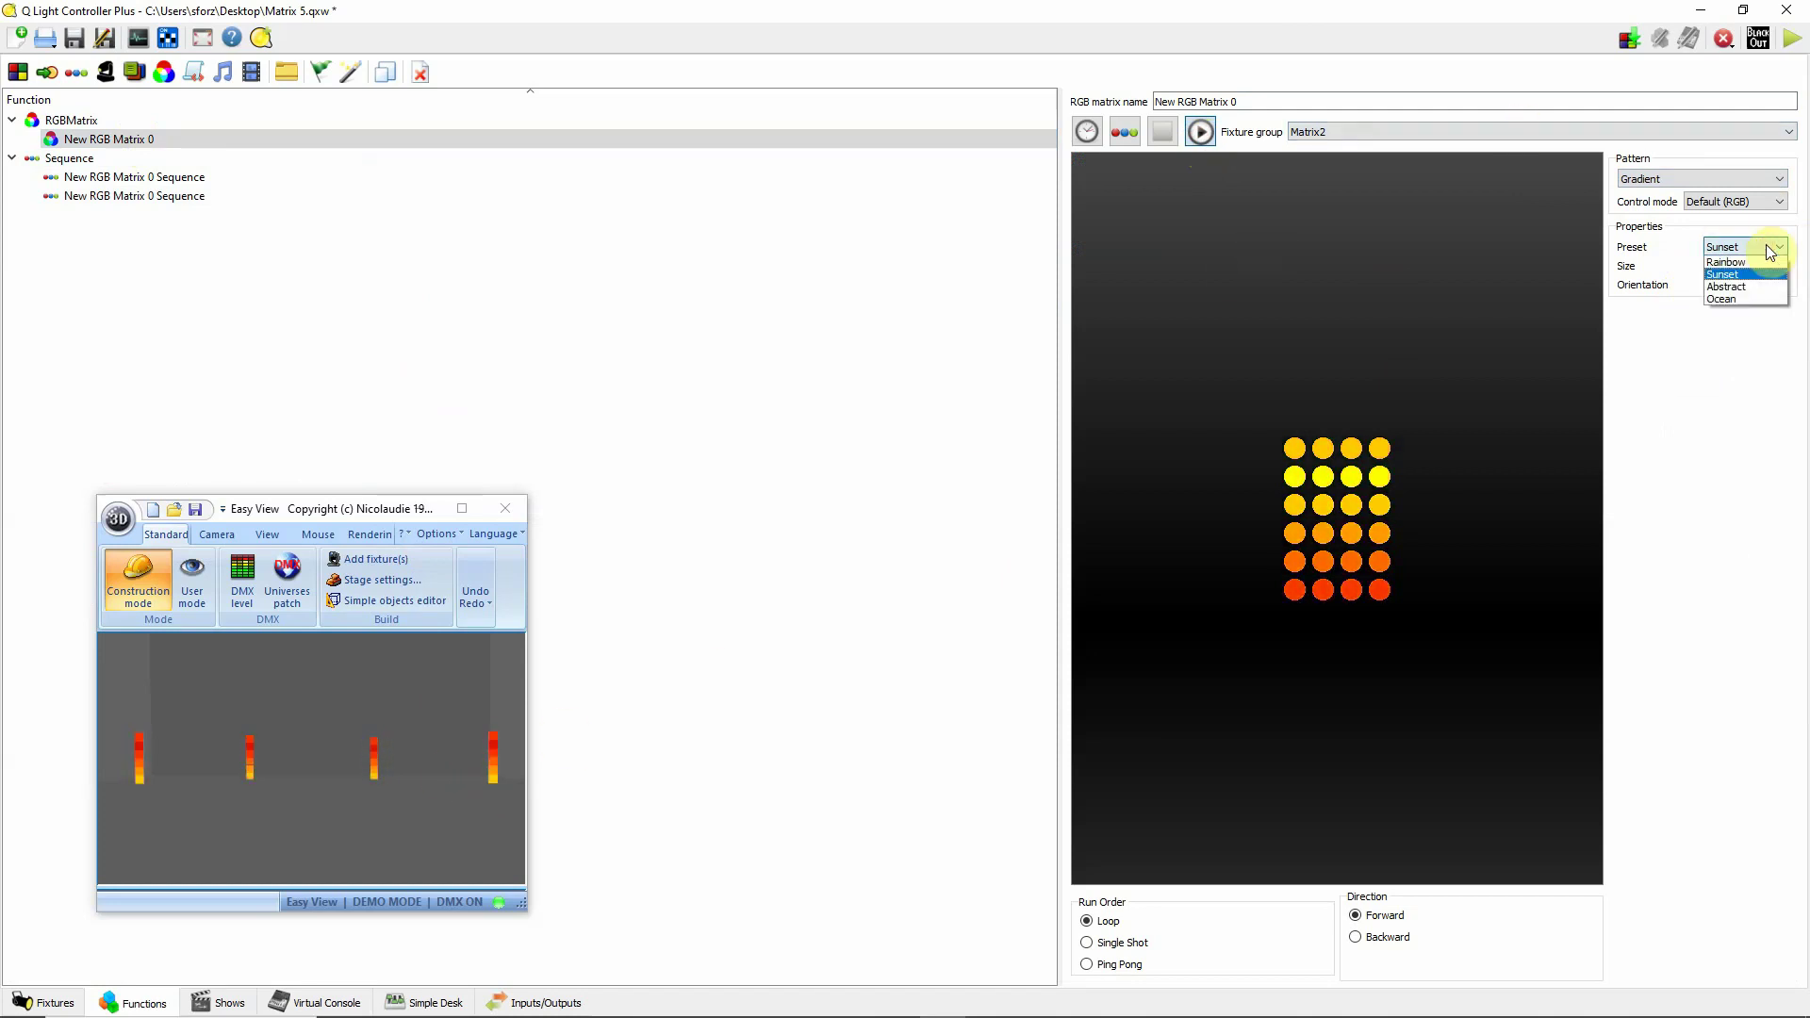
left_click(1753, 295)
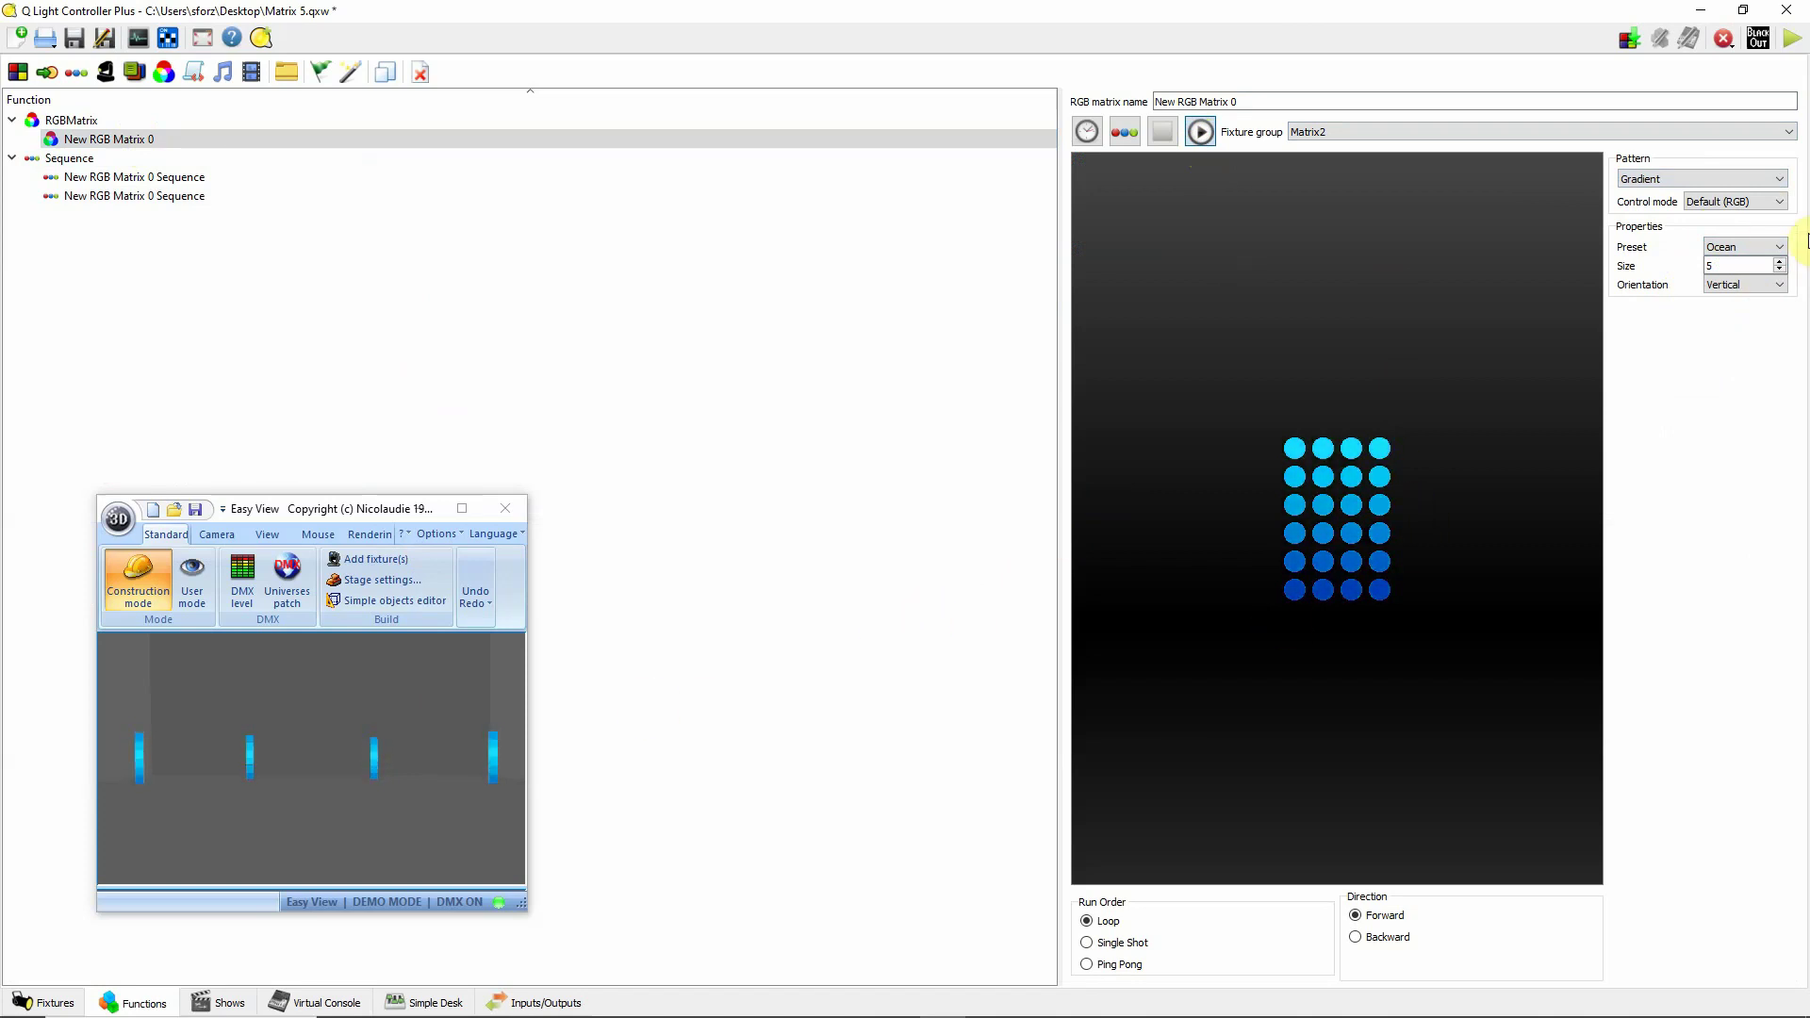
left_click(1781, 268)
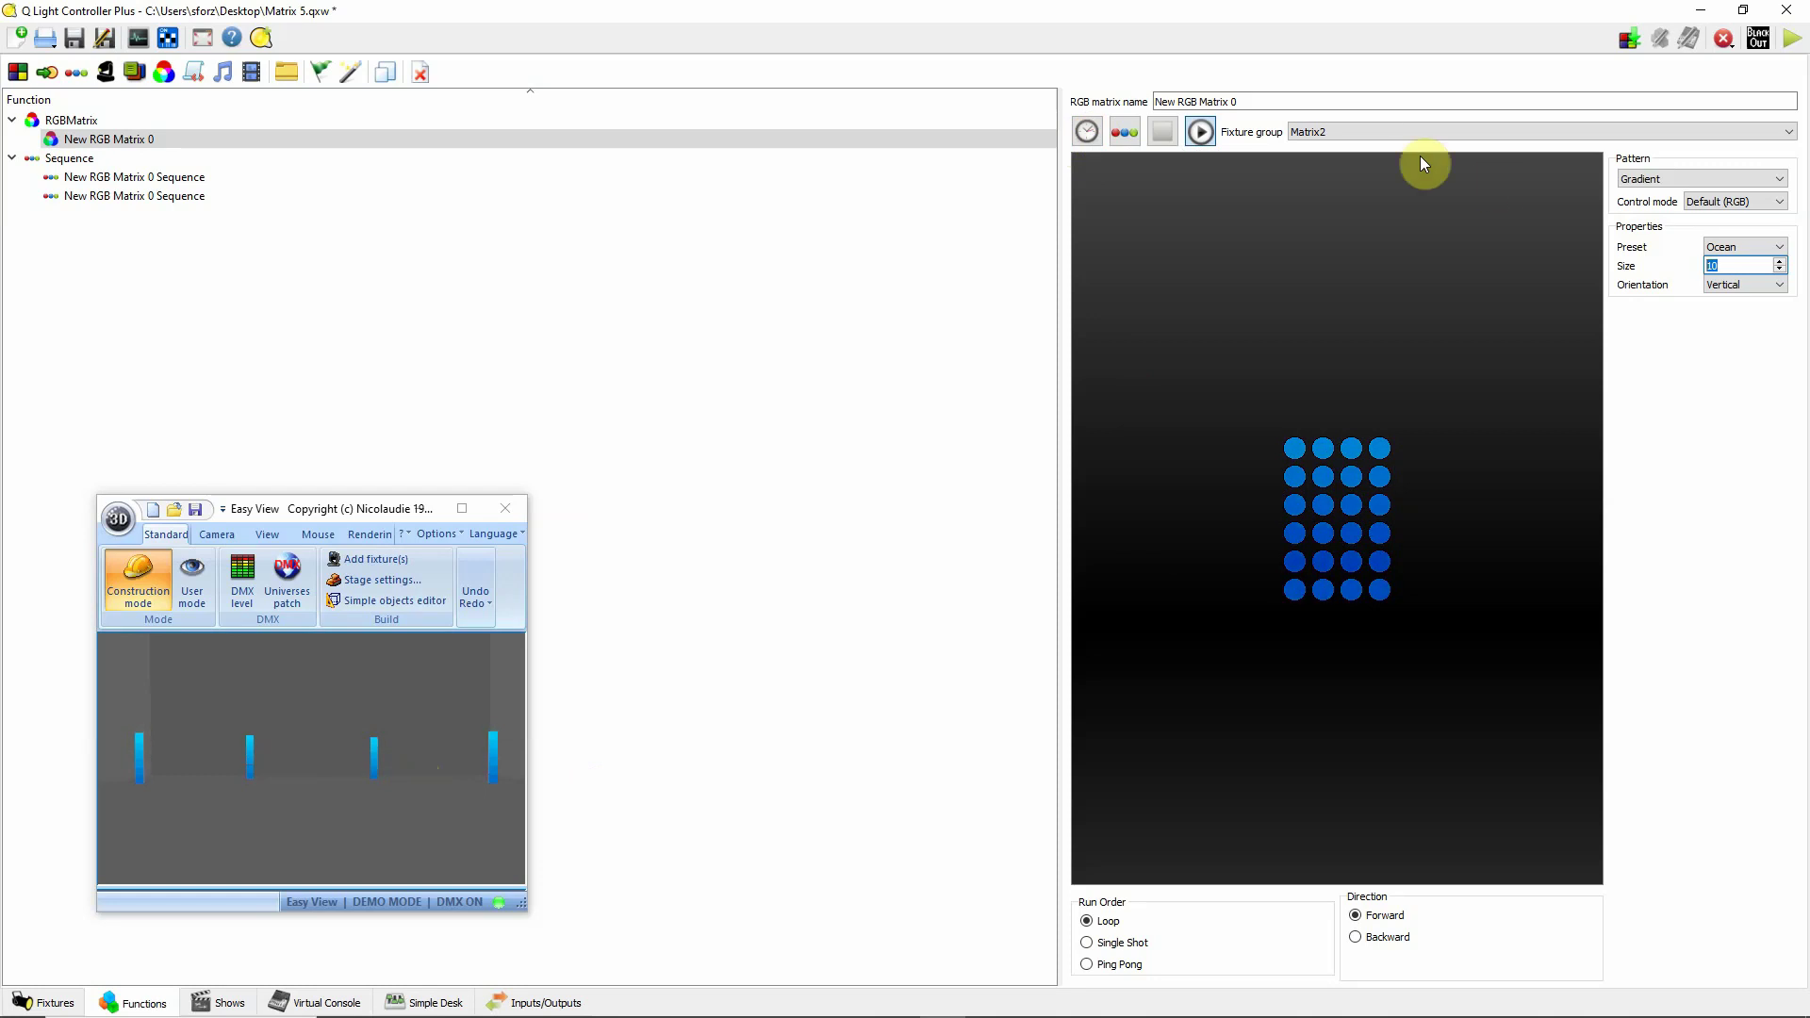
- Change the matrix pattern to Lines and set its type to Vertical
left_click(1670, 179)
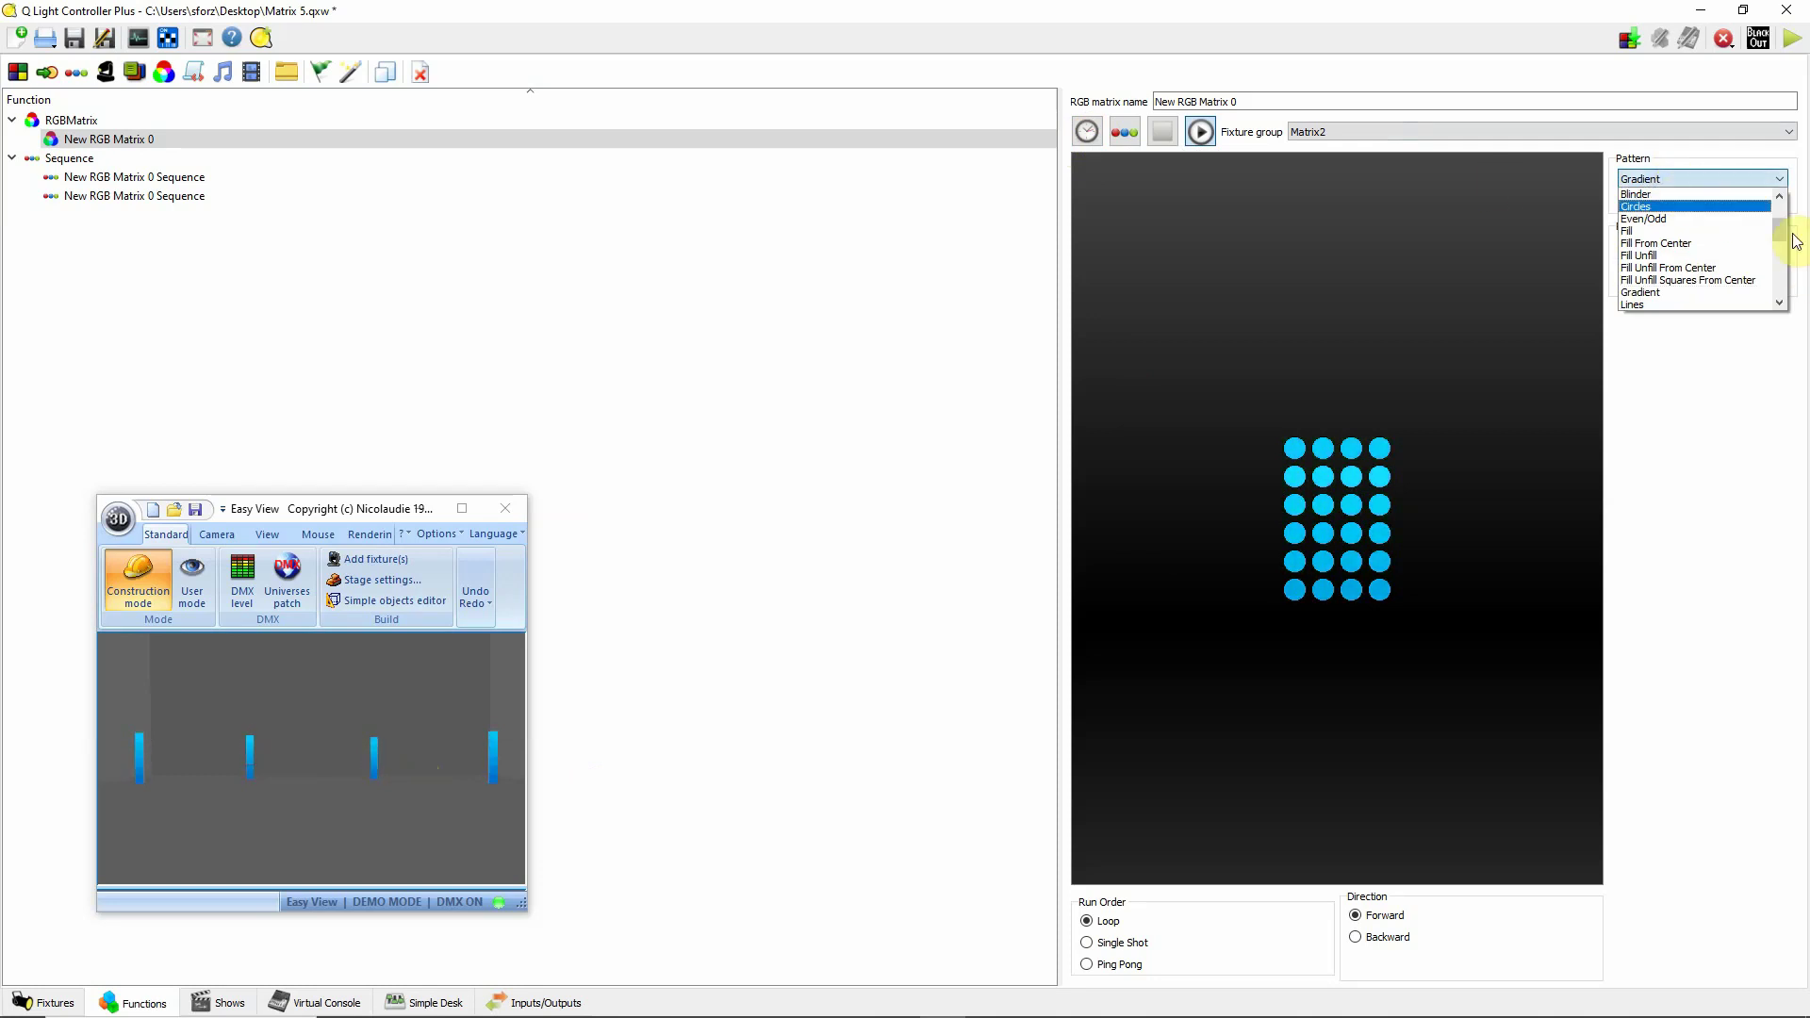
left_click(1666, 305)
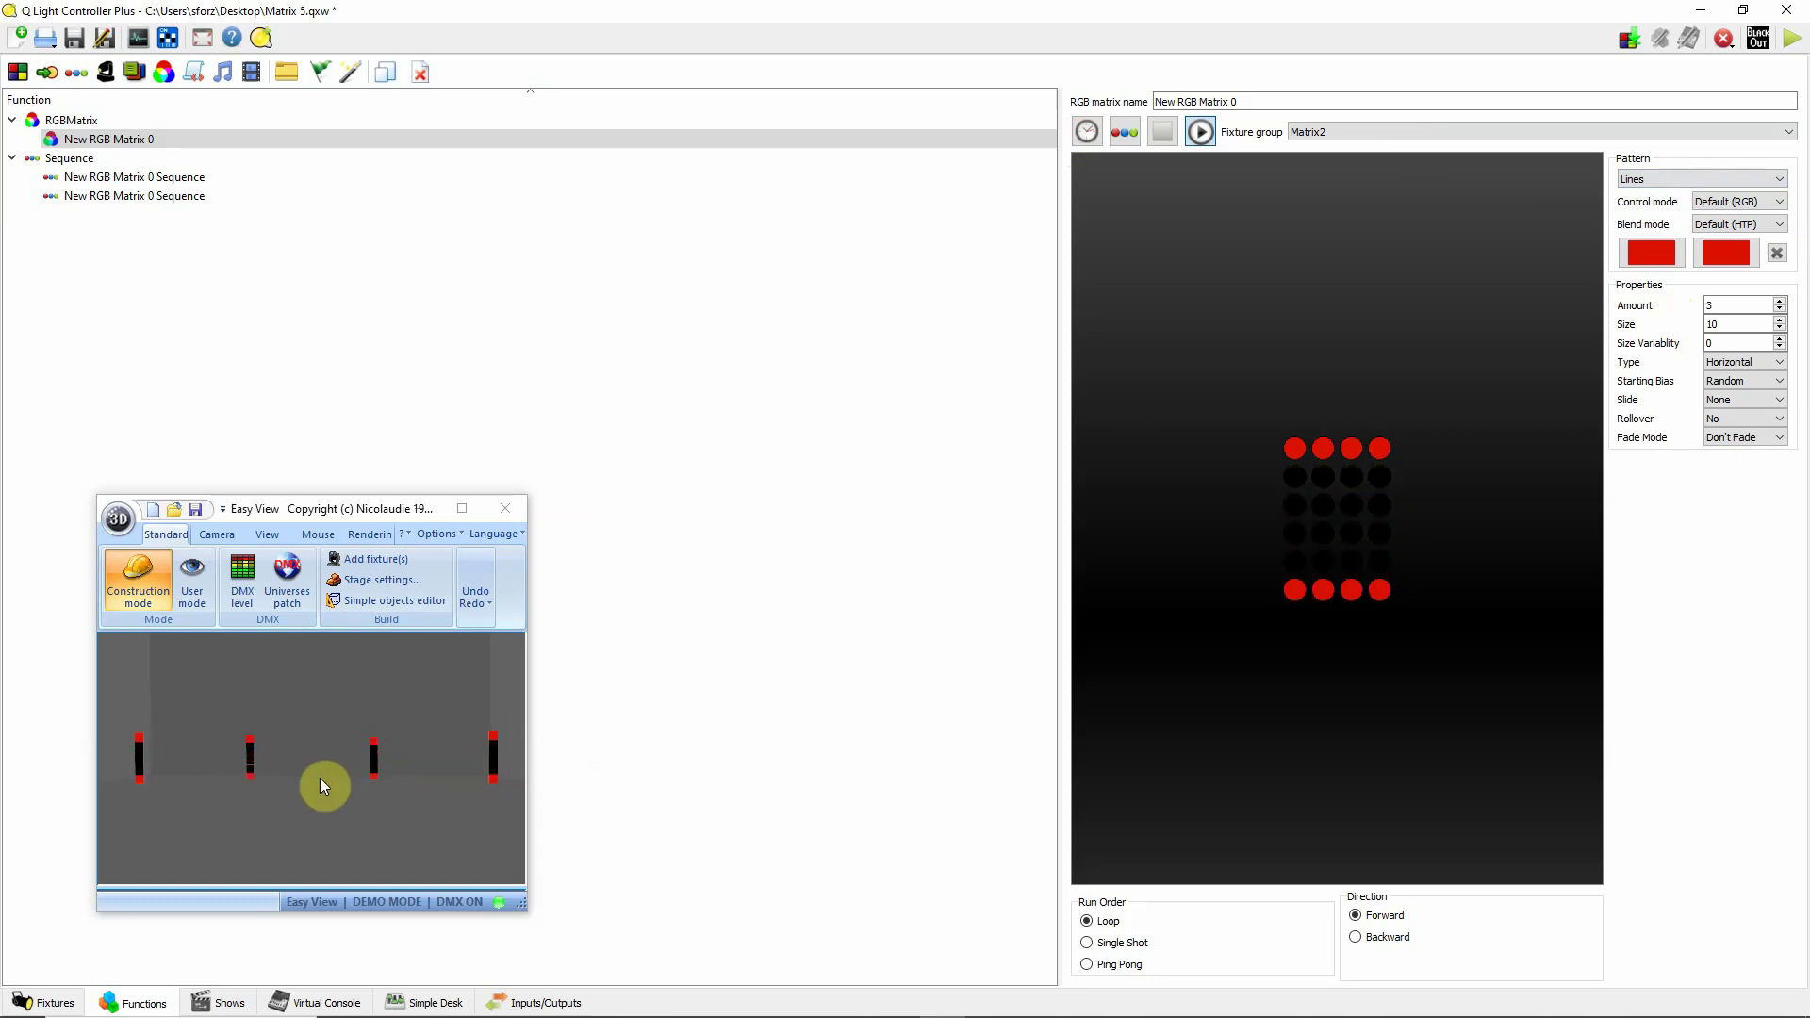
left_click(1778, 363)
left_click(1722, 389)
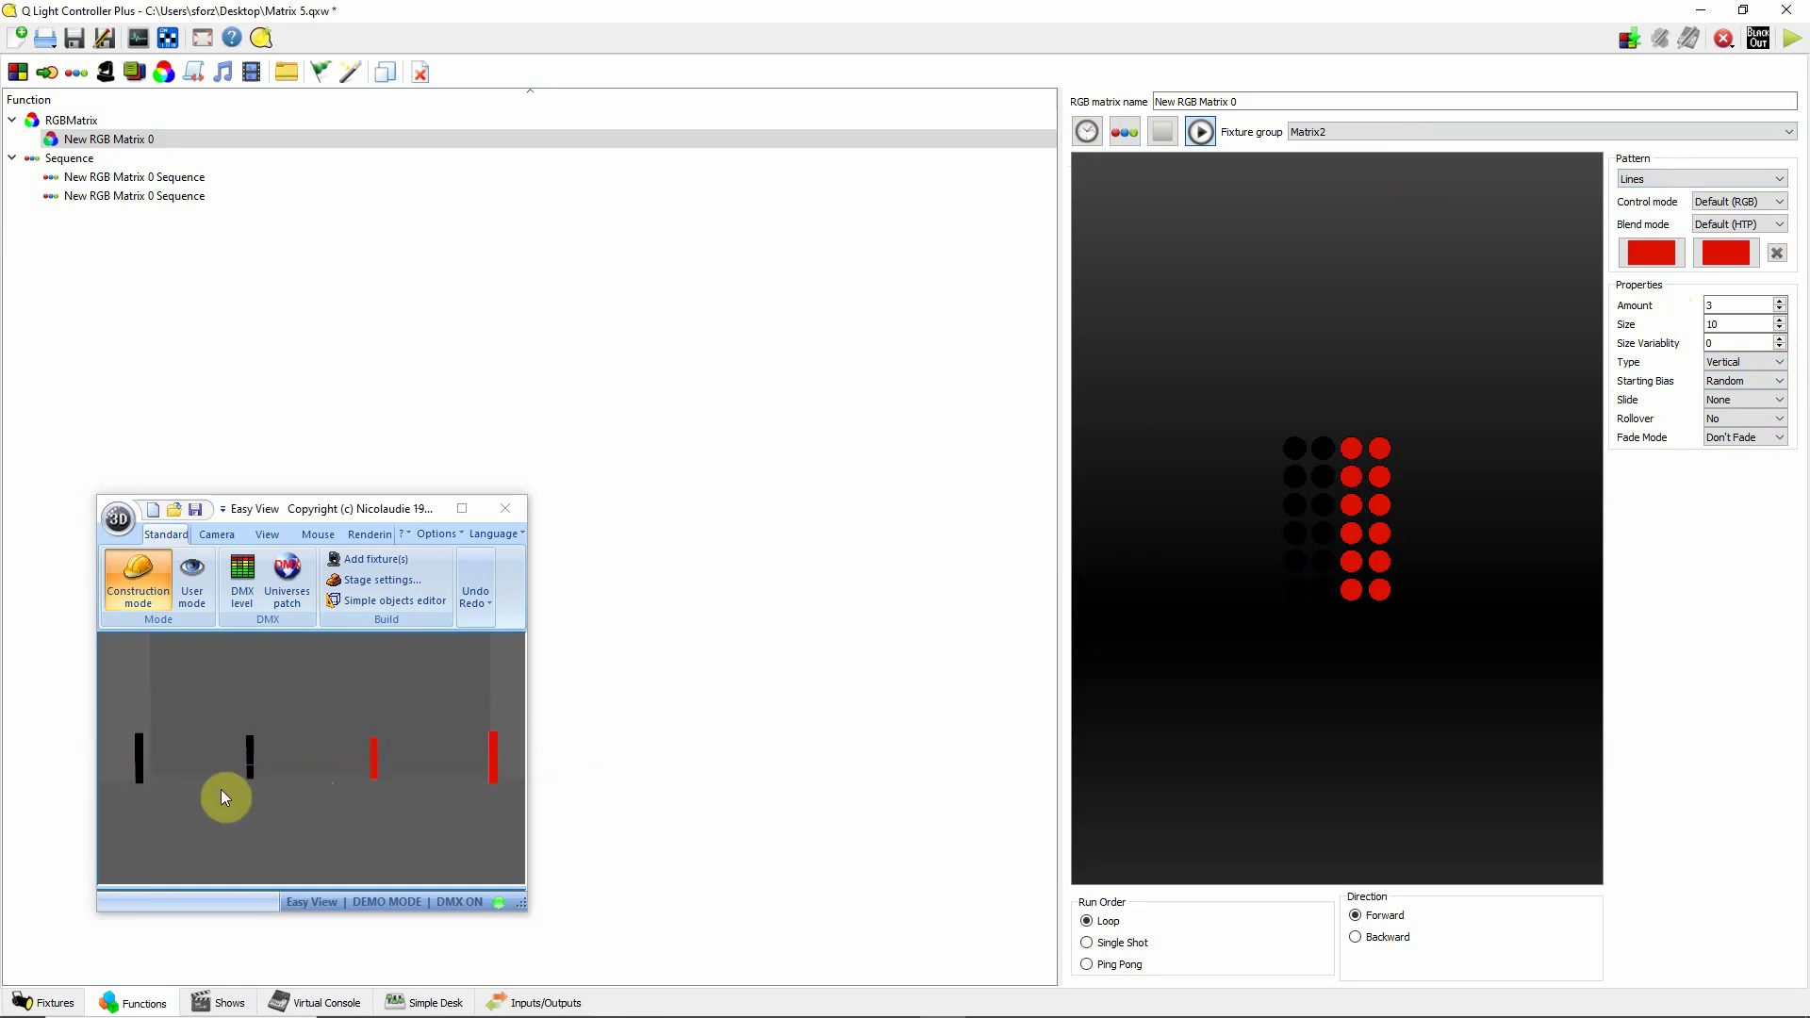
- Switch the matrix pattern to Noise, keeping Matrix2 as the fixture group
left_click(1682, 179)
scroll(1781, 230, "down", 2)
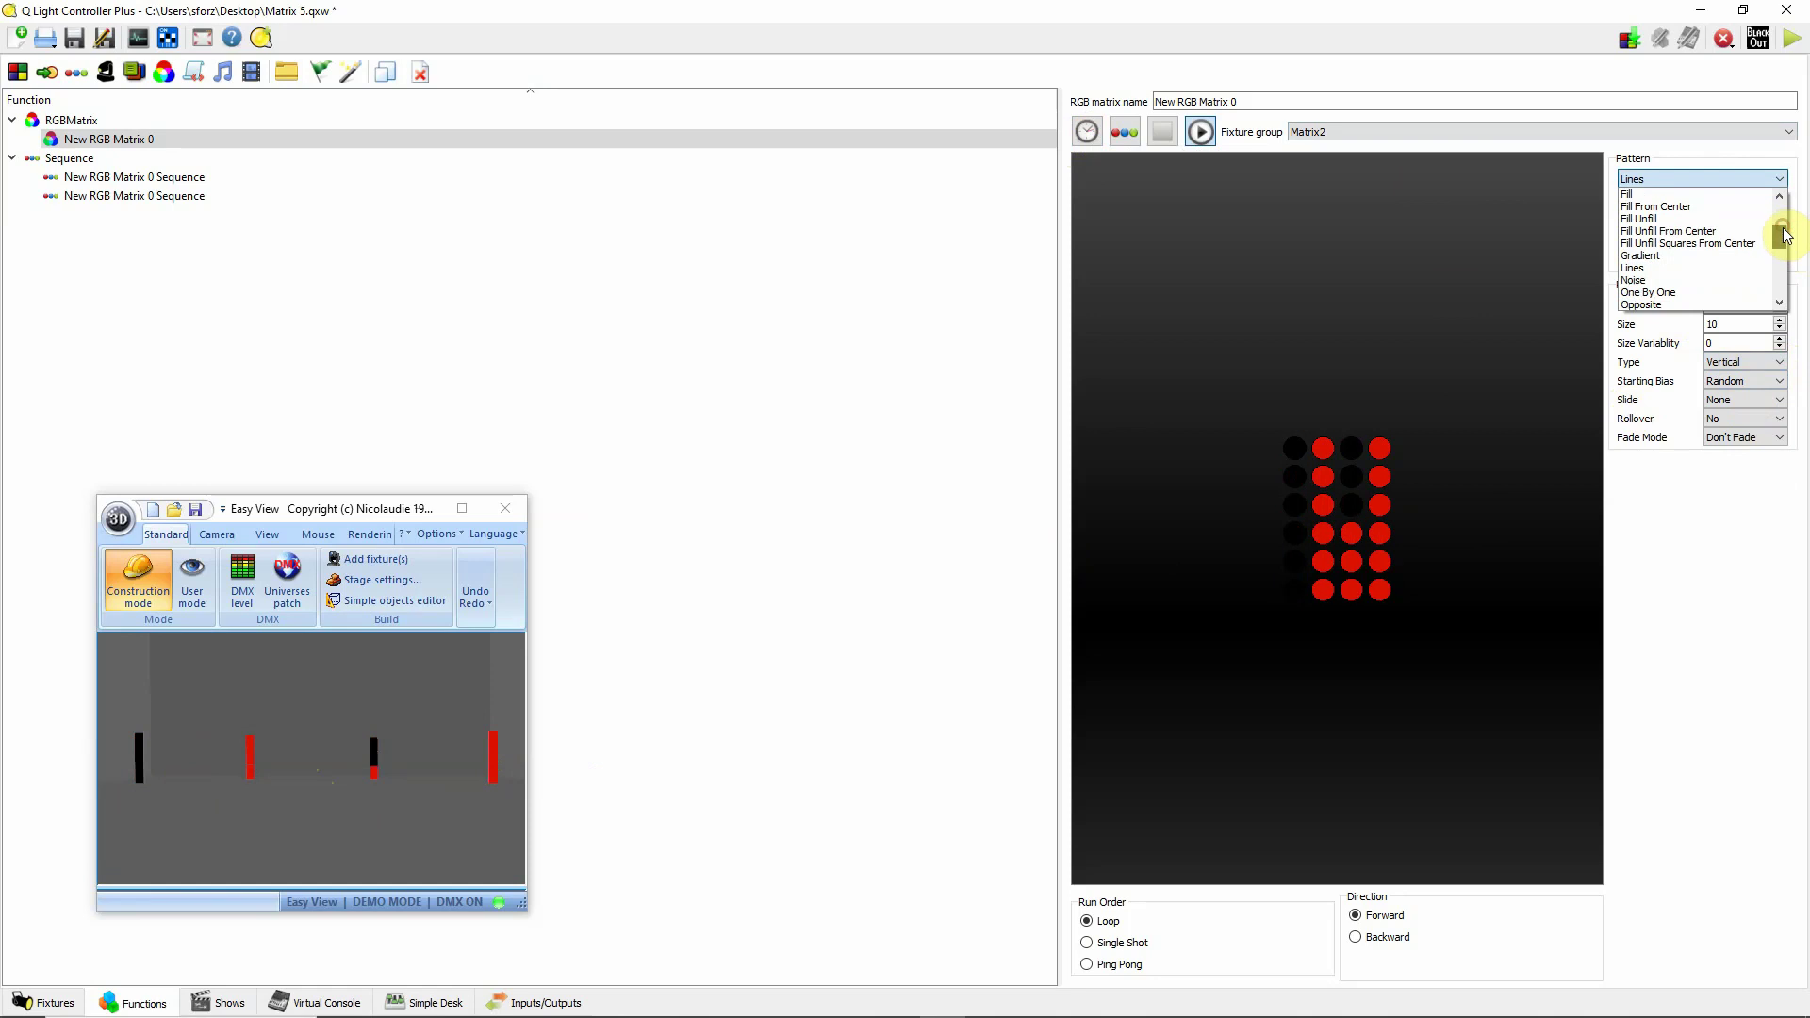
left_click(1724, 266)
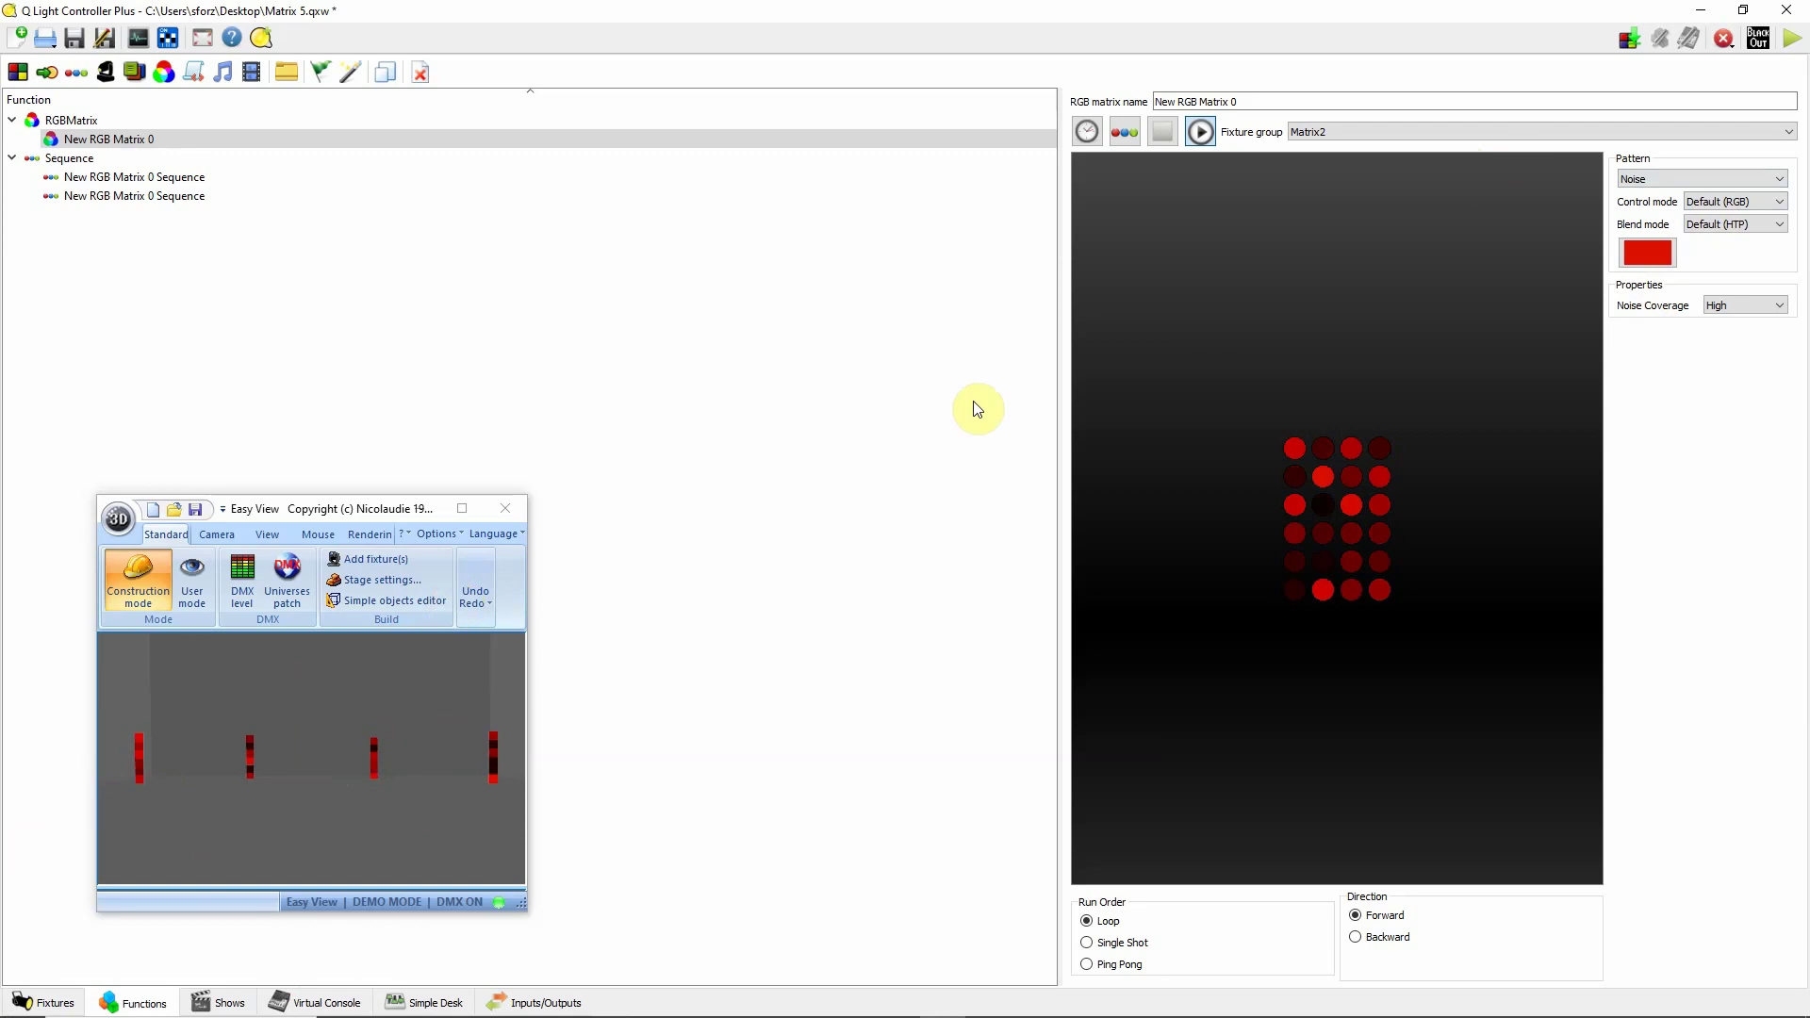
left_click(1437, 131)
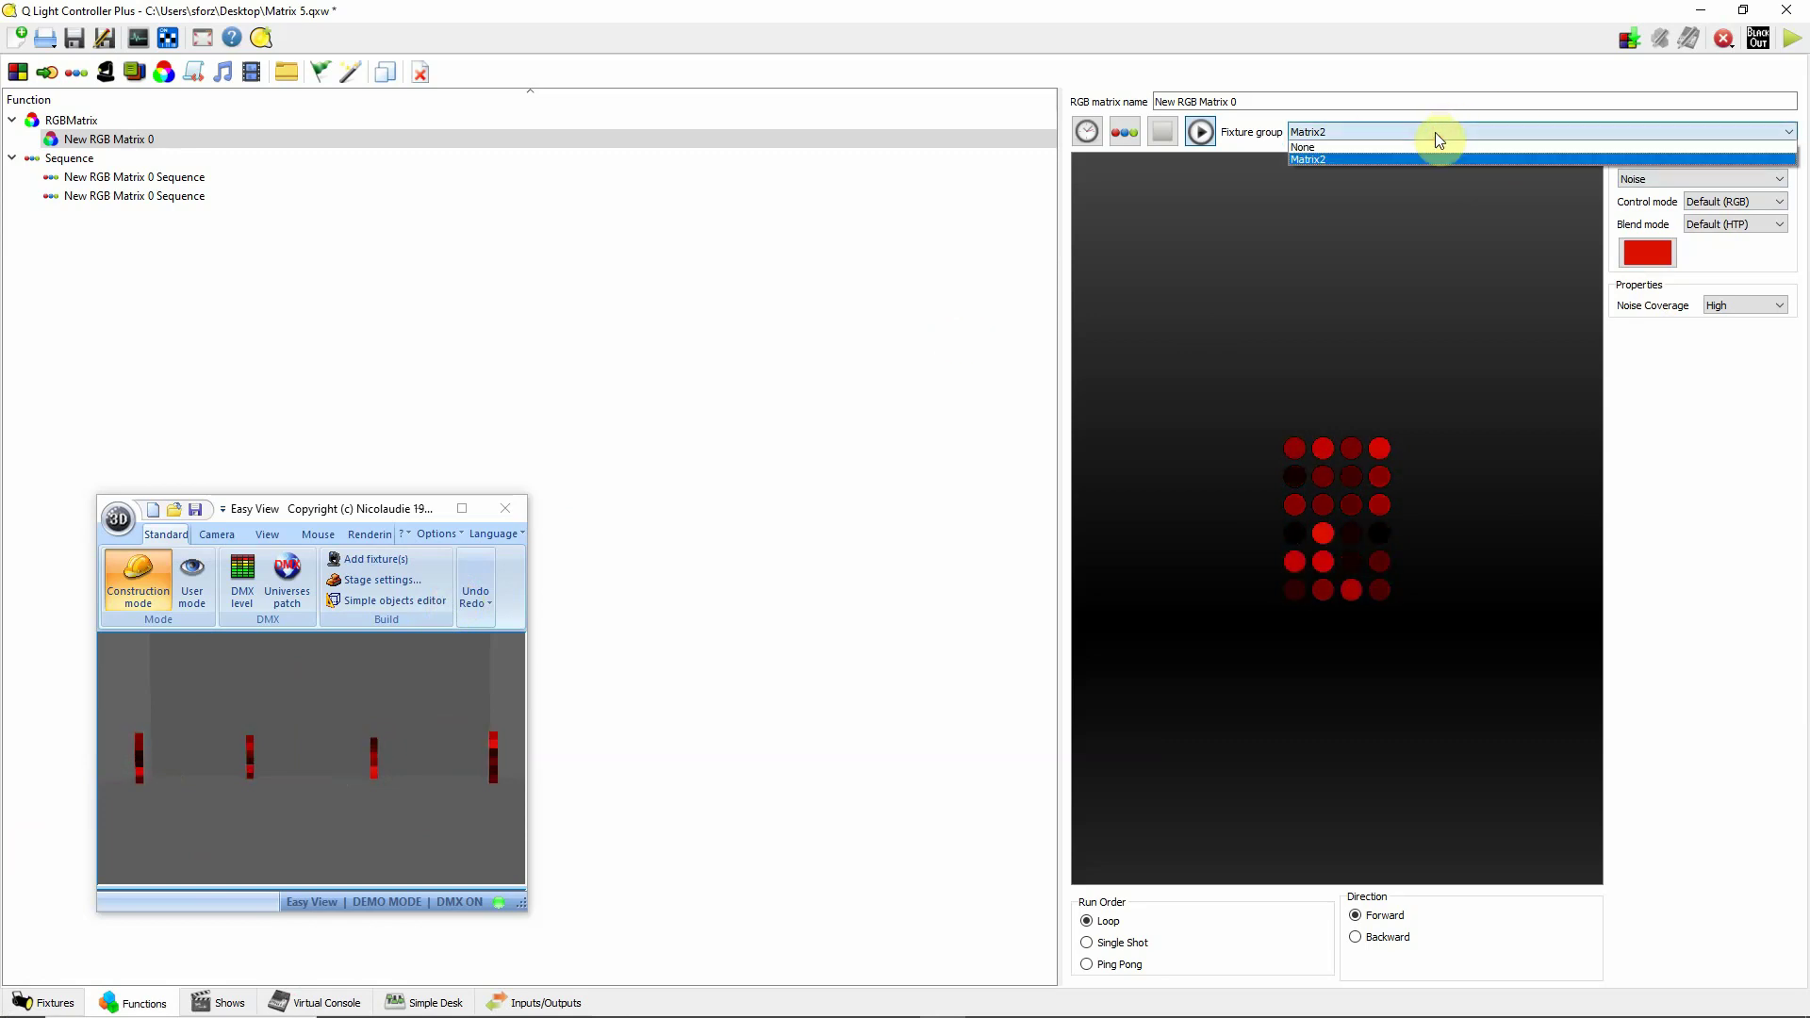
left_click(1411, 167)
- Preview the One By One pattern on the bars in Easy View and switch the matrix pattern to Opposite
left_click(1734, 179)
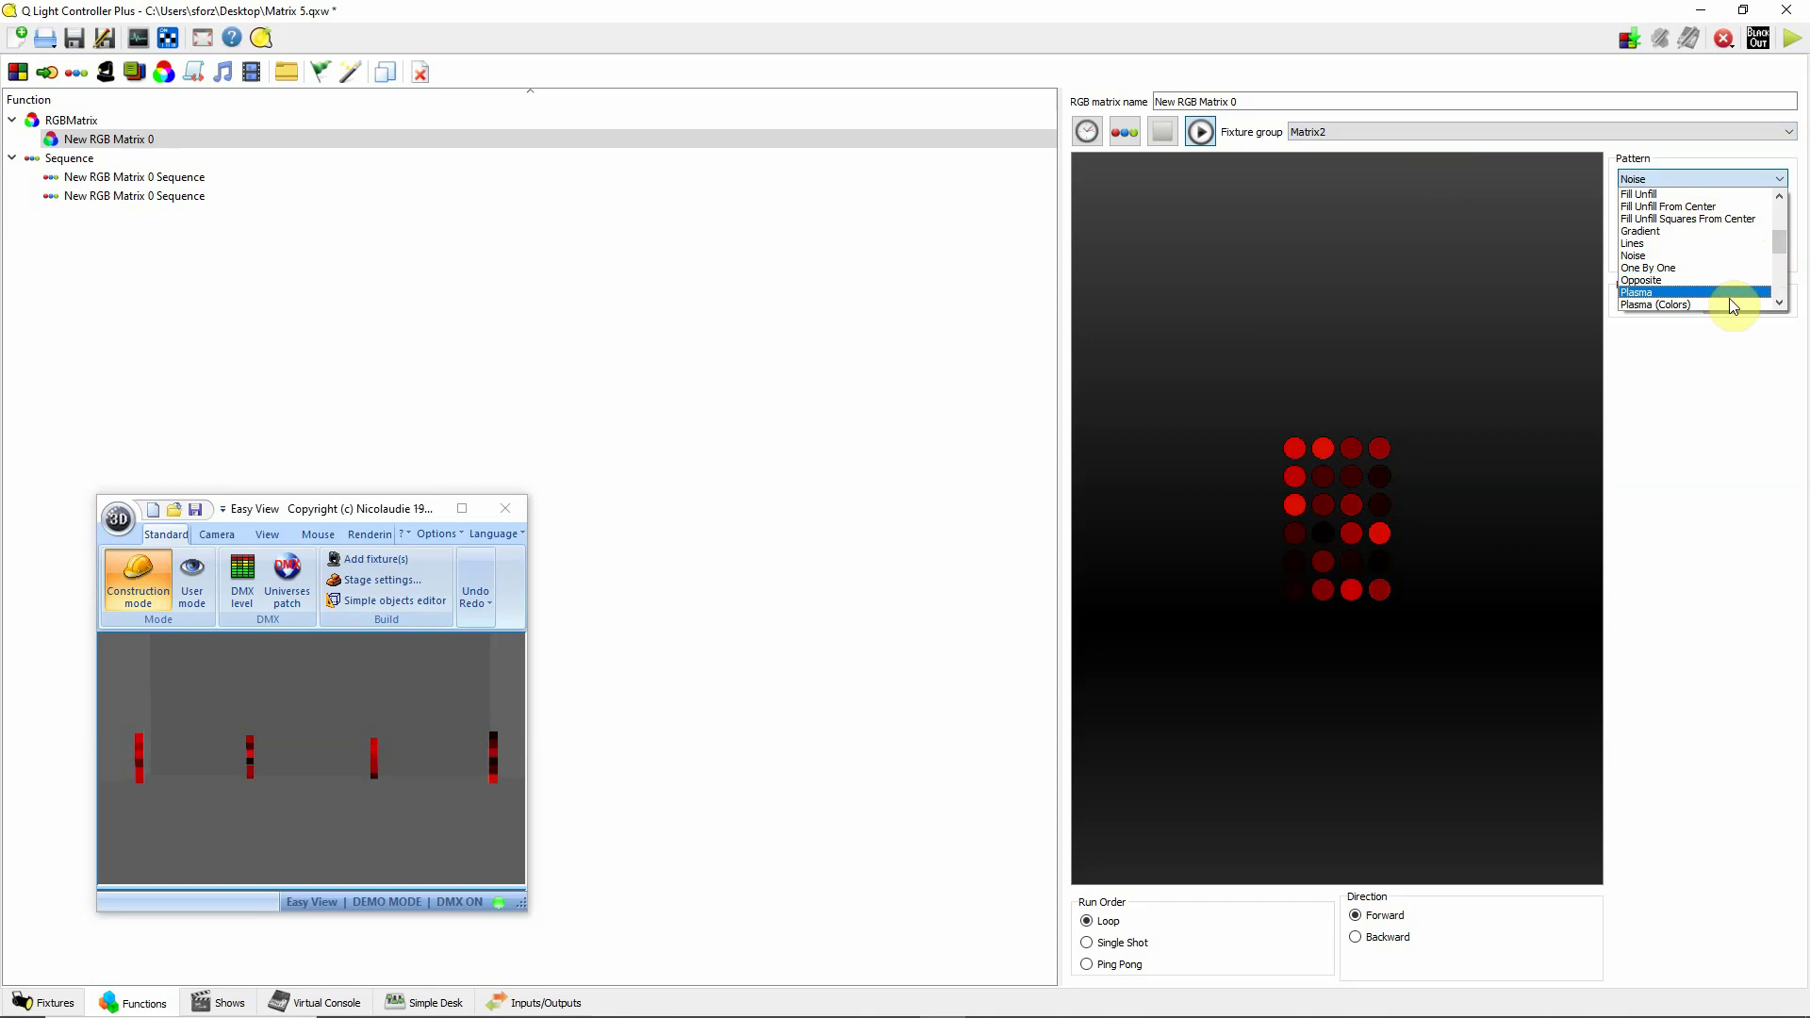
left_click(1724, 268)
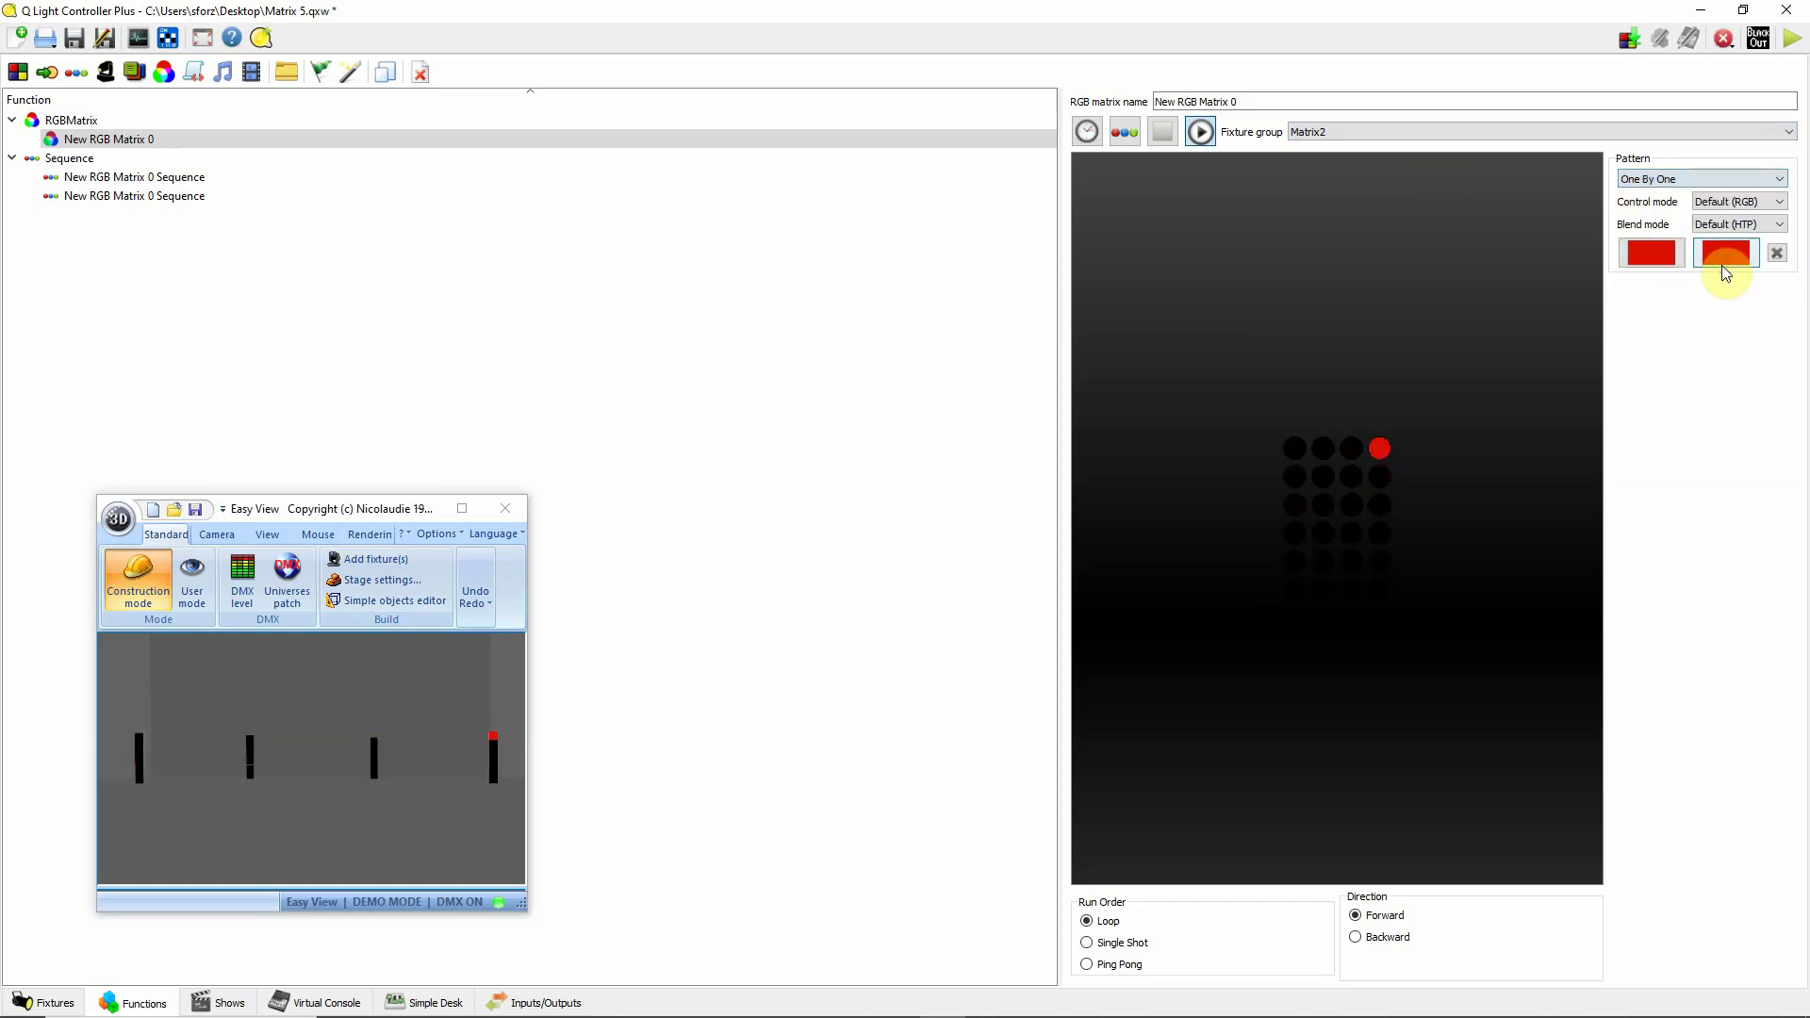
left_click(409, 749)
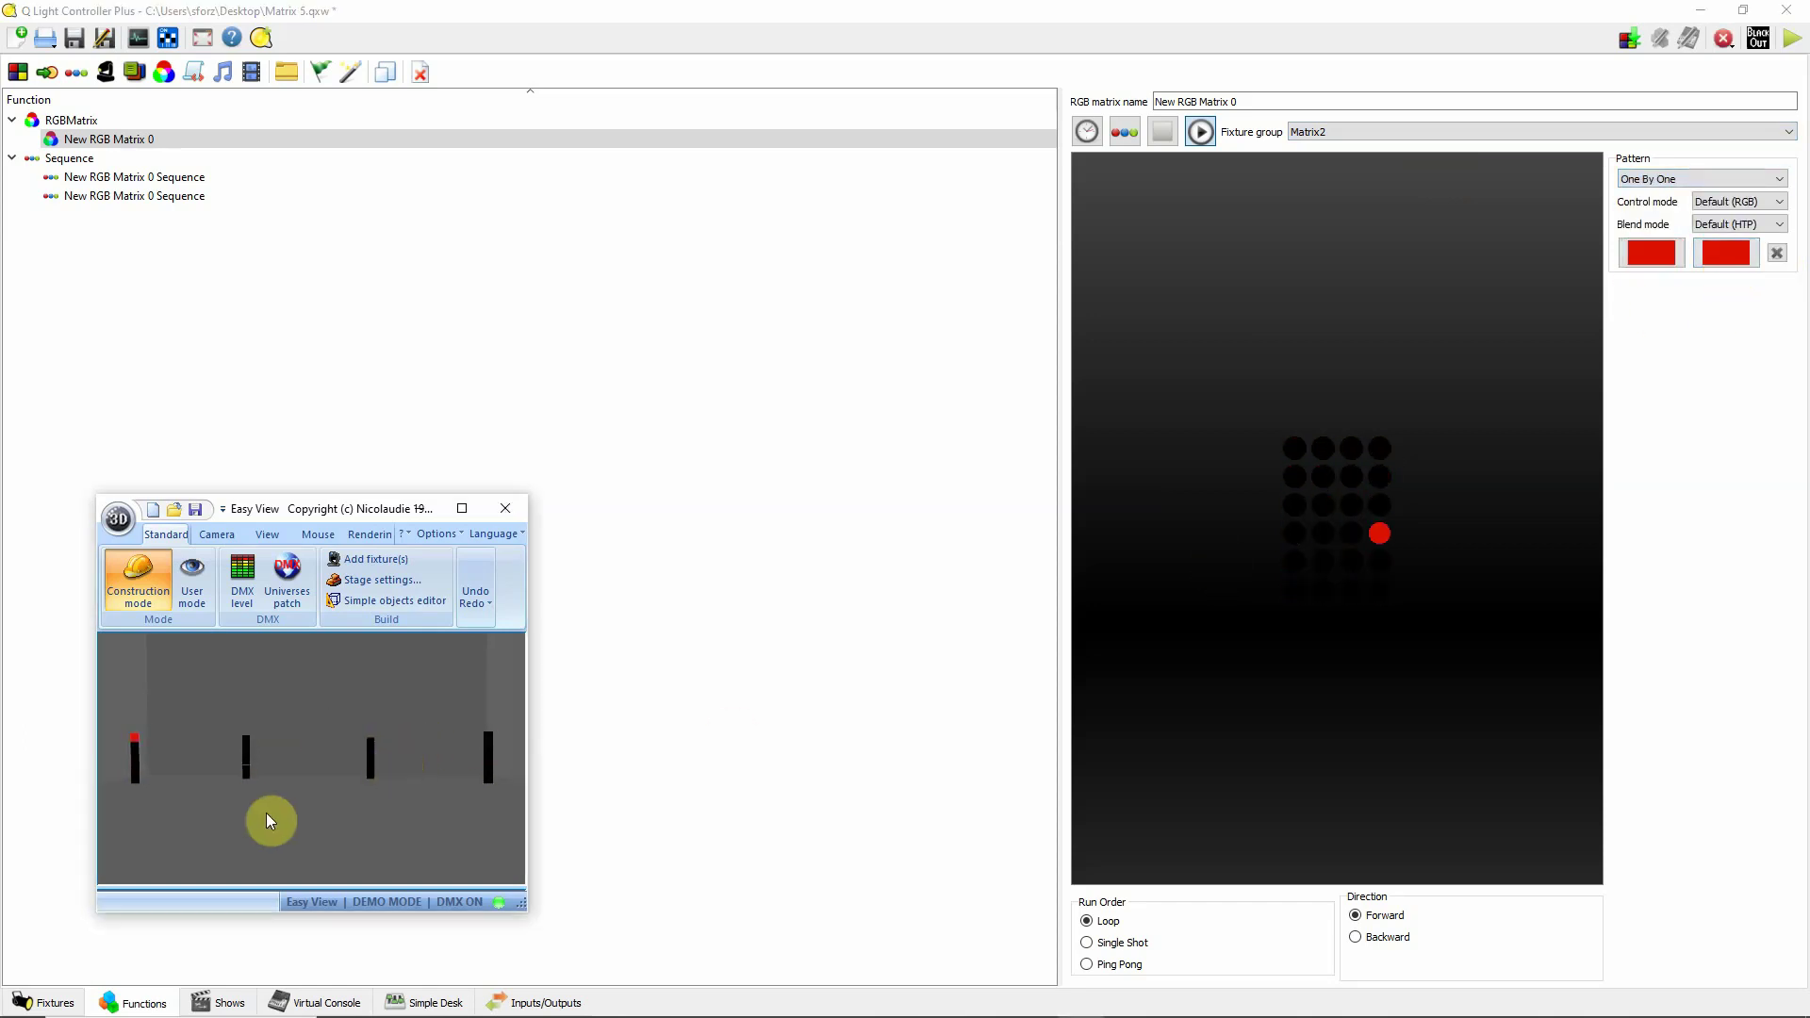
left_click(1782, 181)
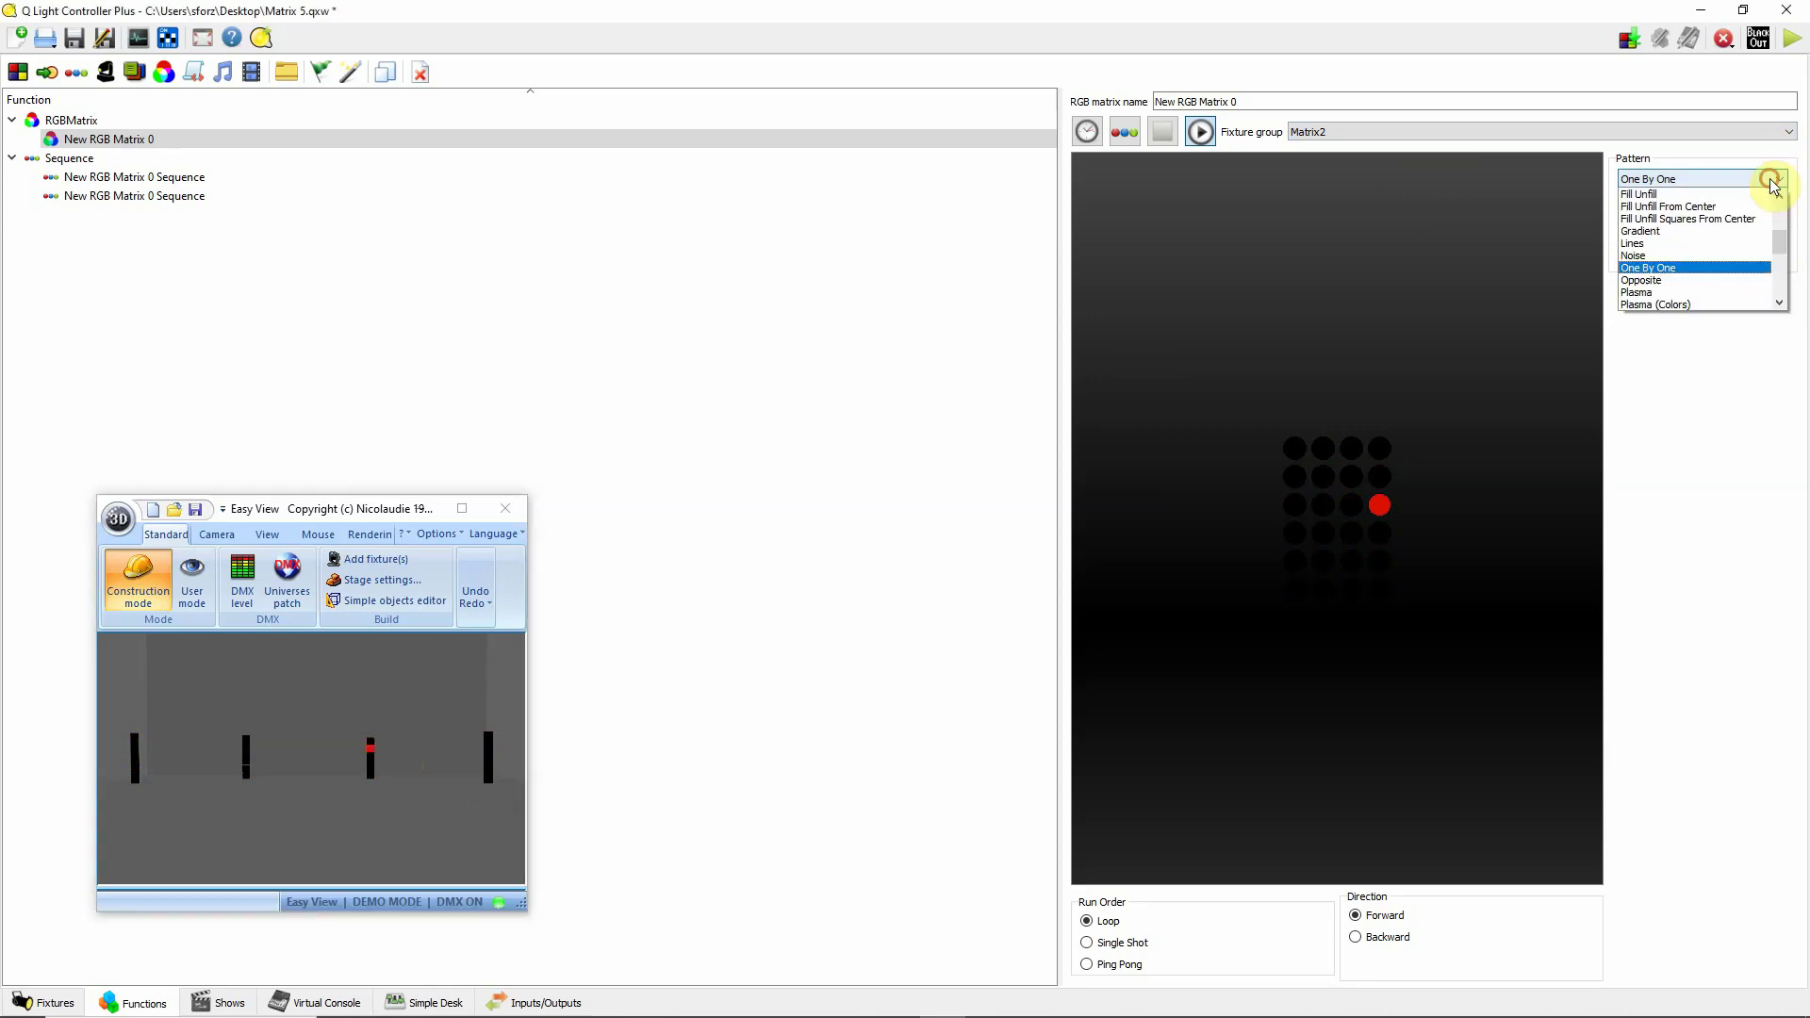
left_click(1698, 280)
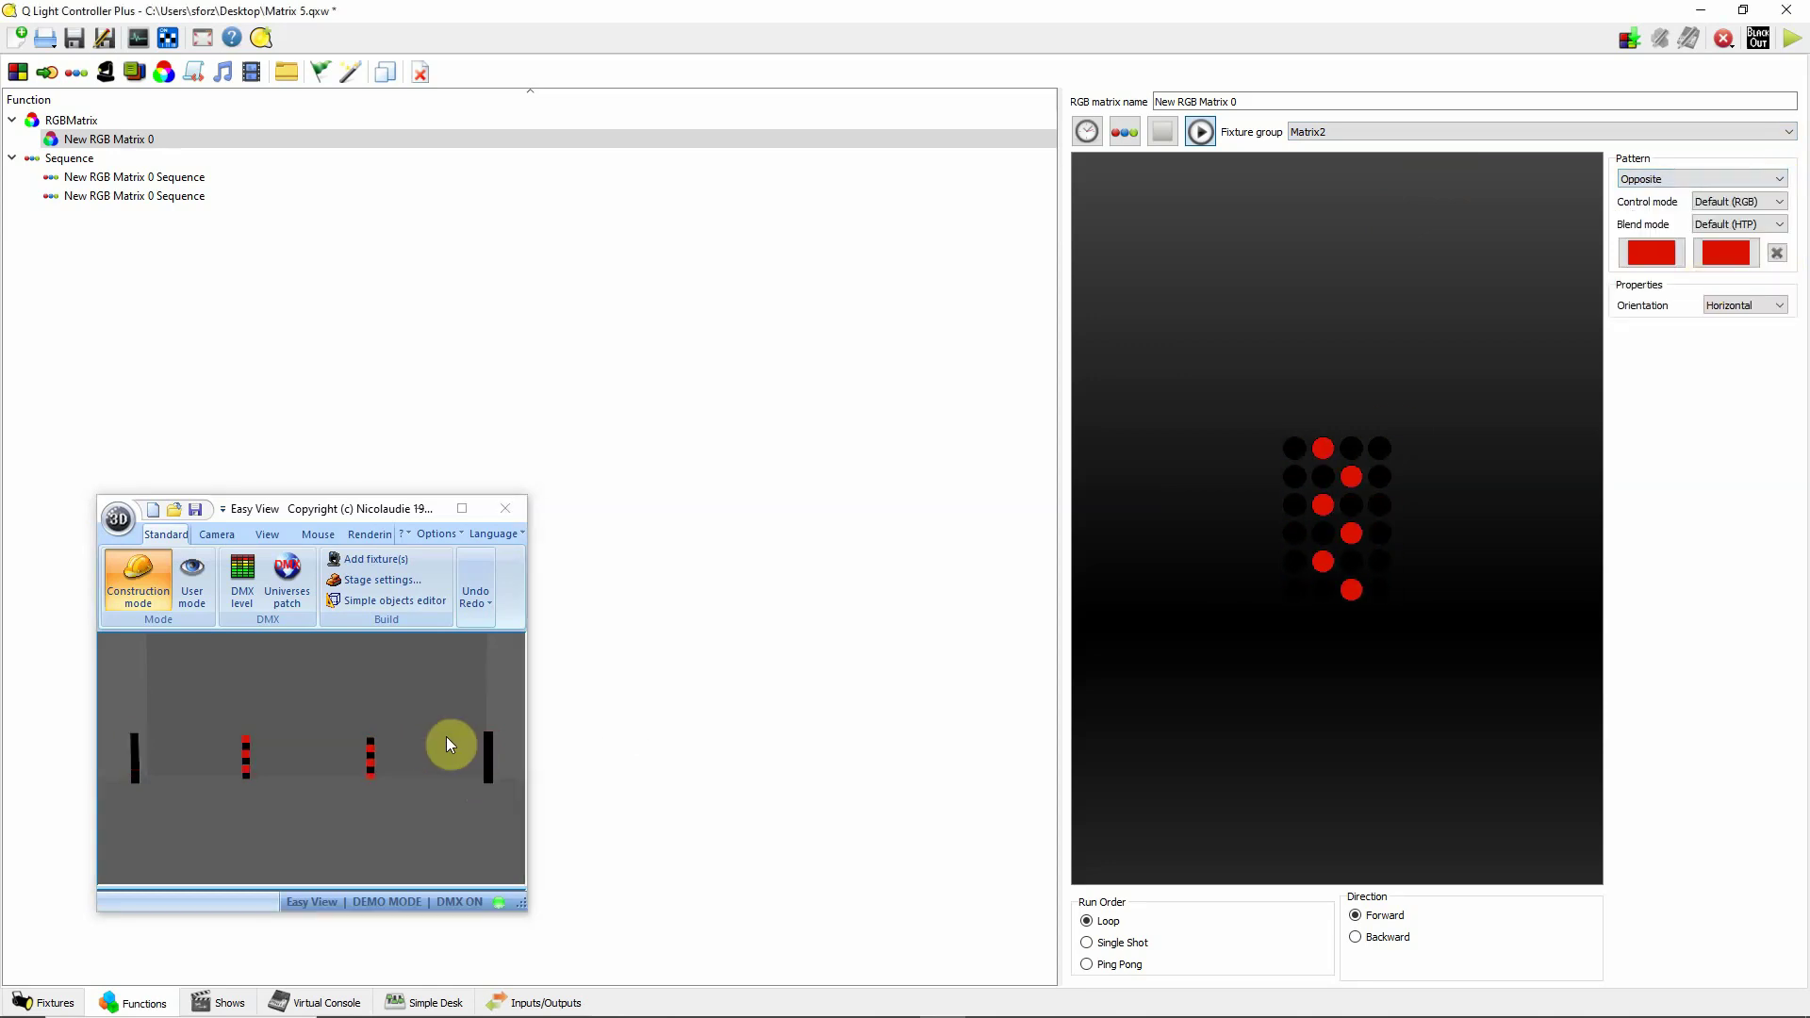
- Try the Plasma (Colors) pattern on the matrix and replace it with Random Fill Column
left_click(1780, 189)
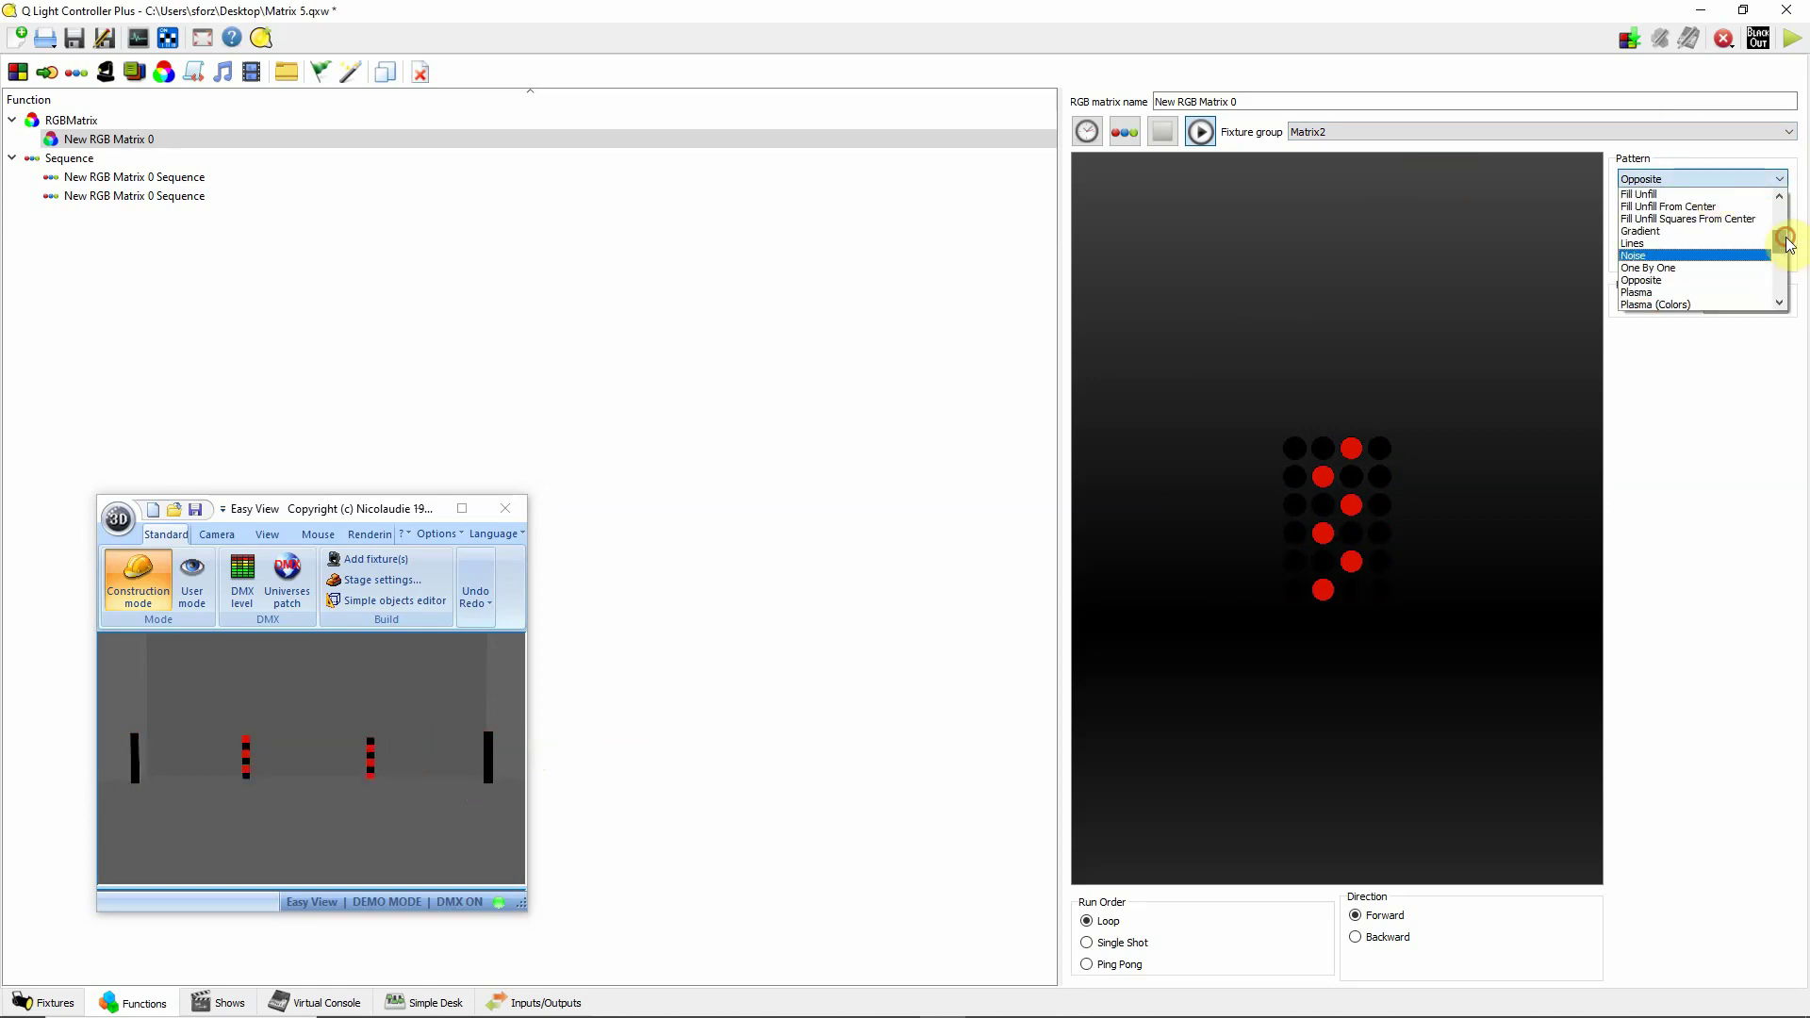
scroll(1782, 247, "down", 2)
left_click(1682, 268)
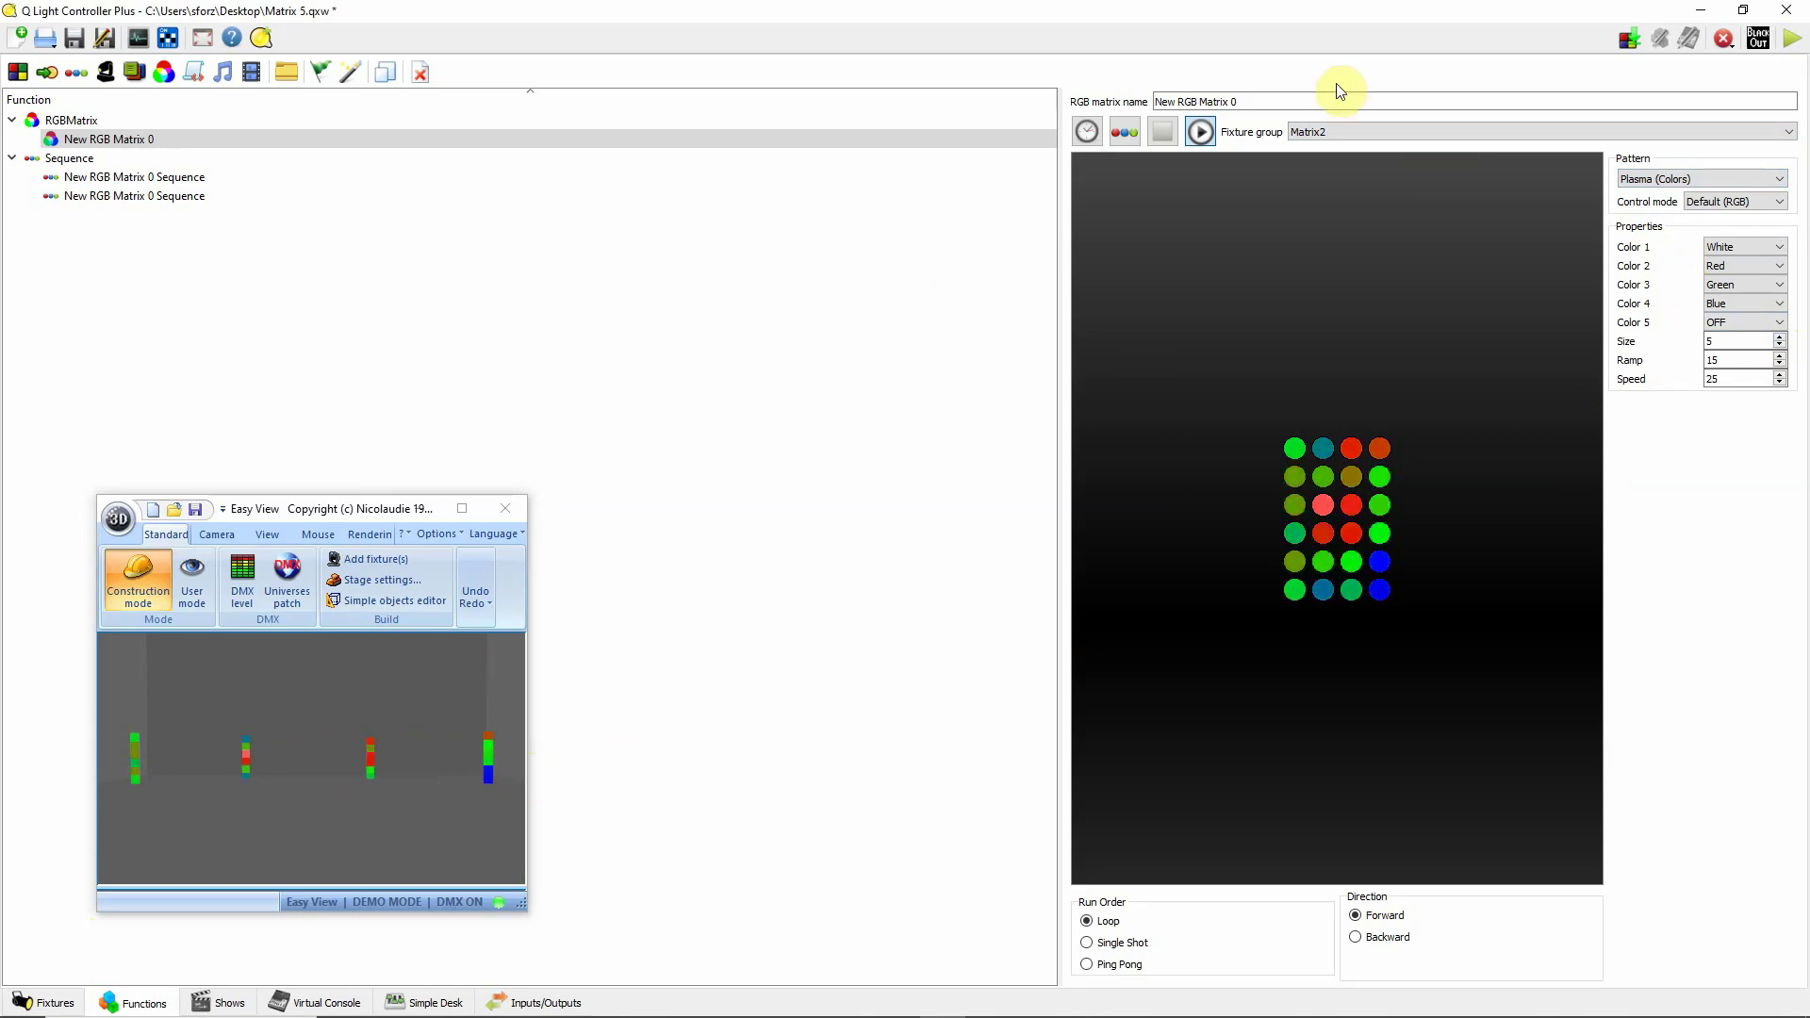
left_click(1739, 179)
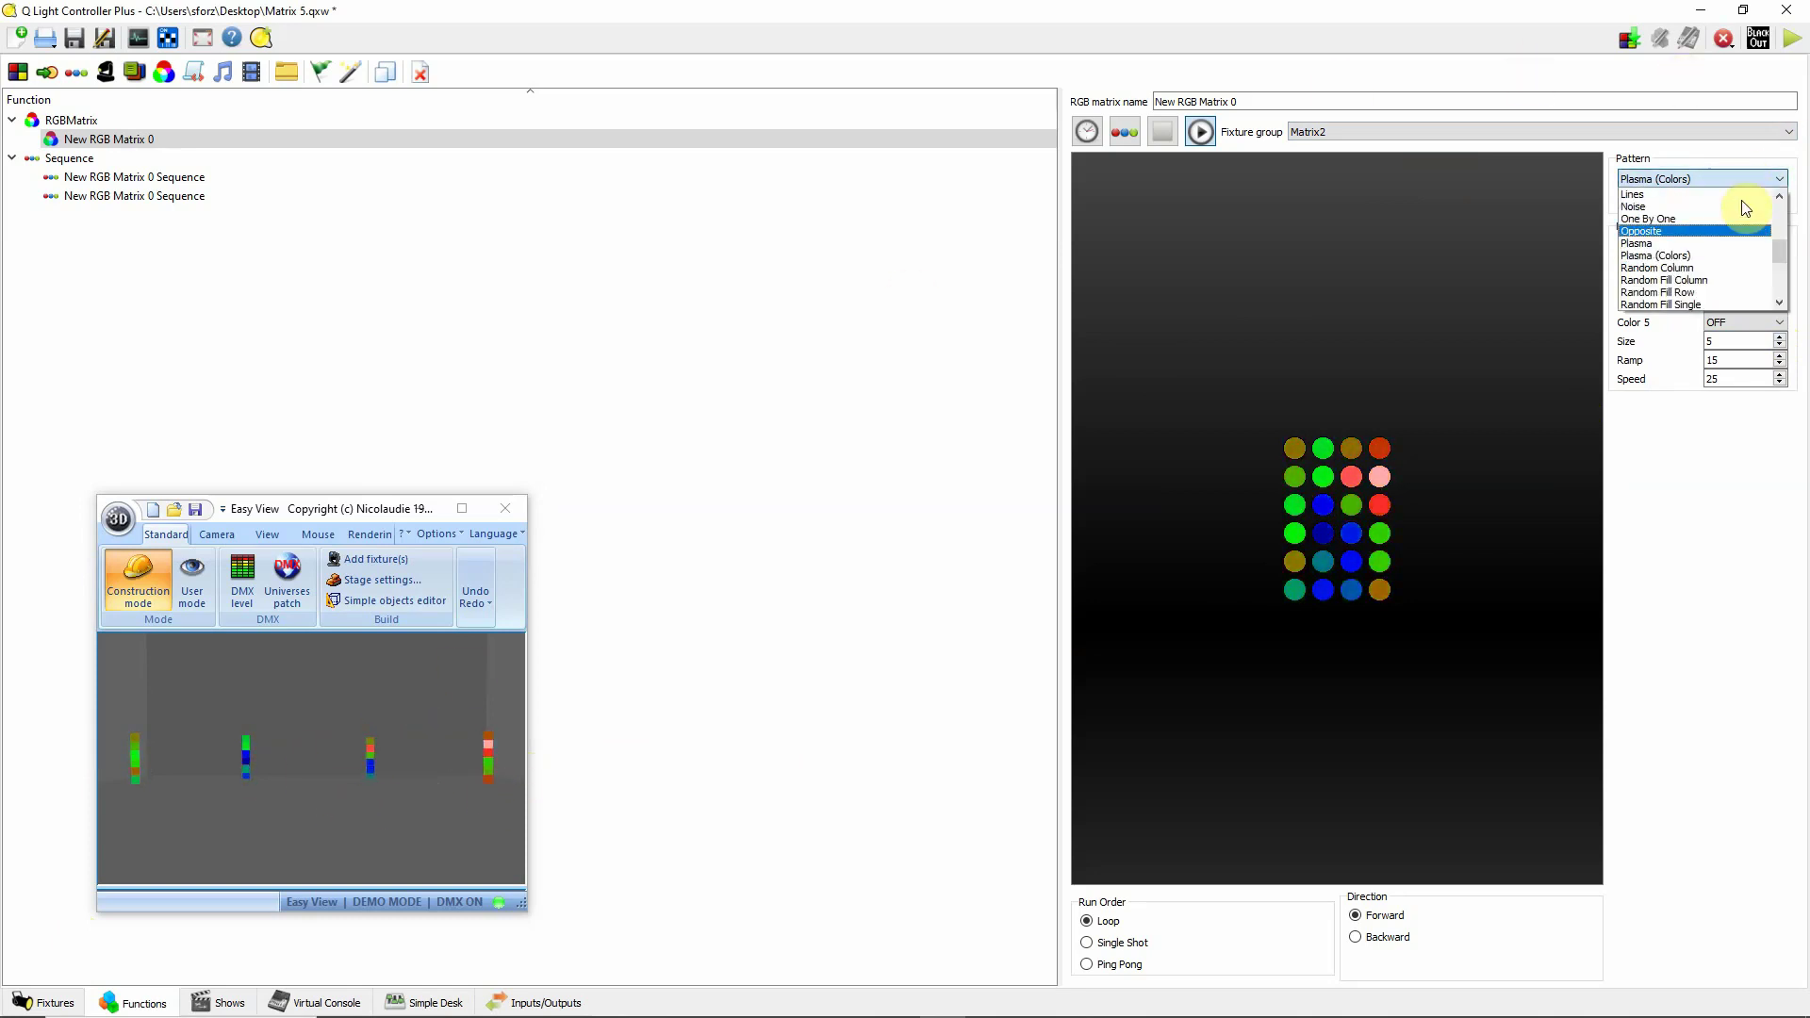
left_click(1734, 283)
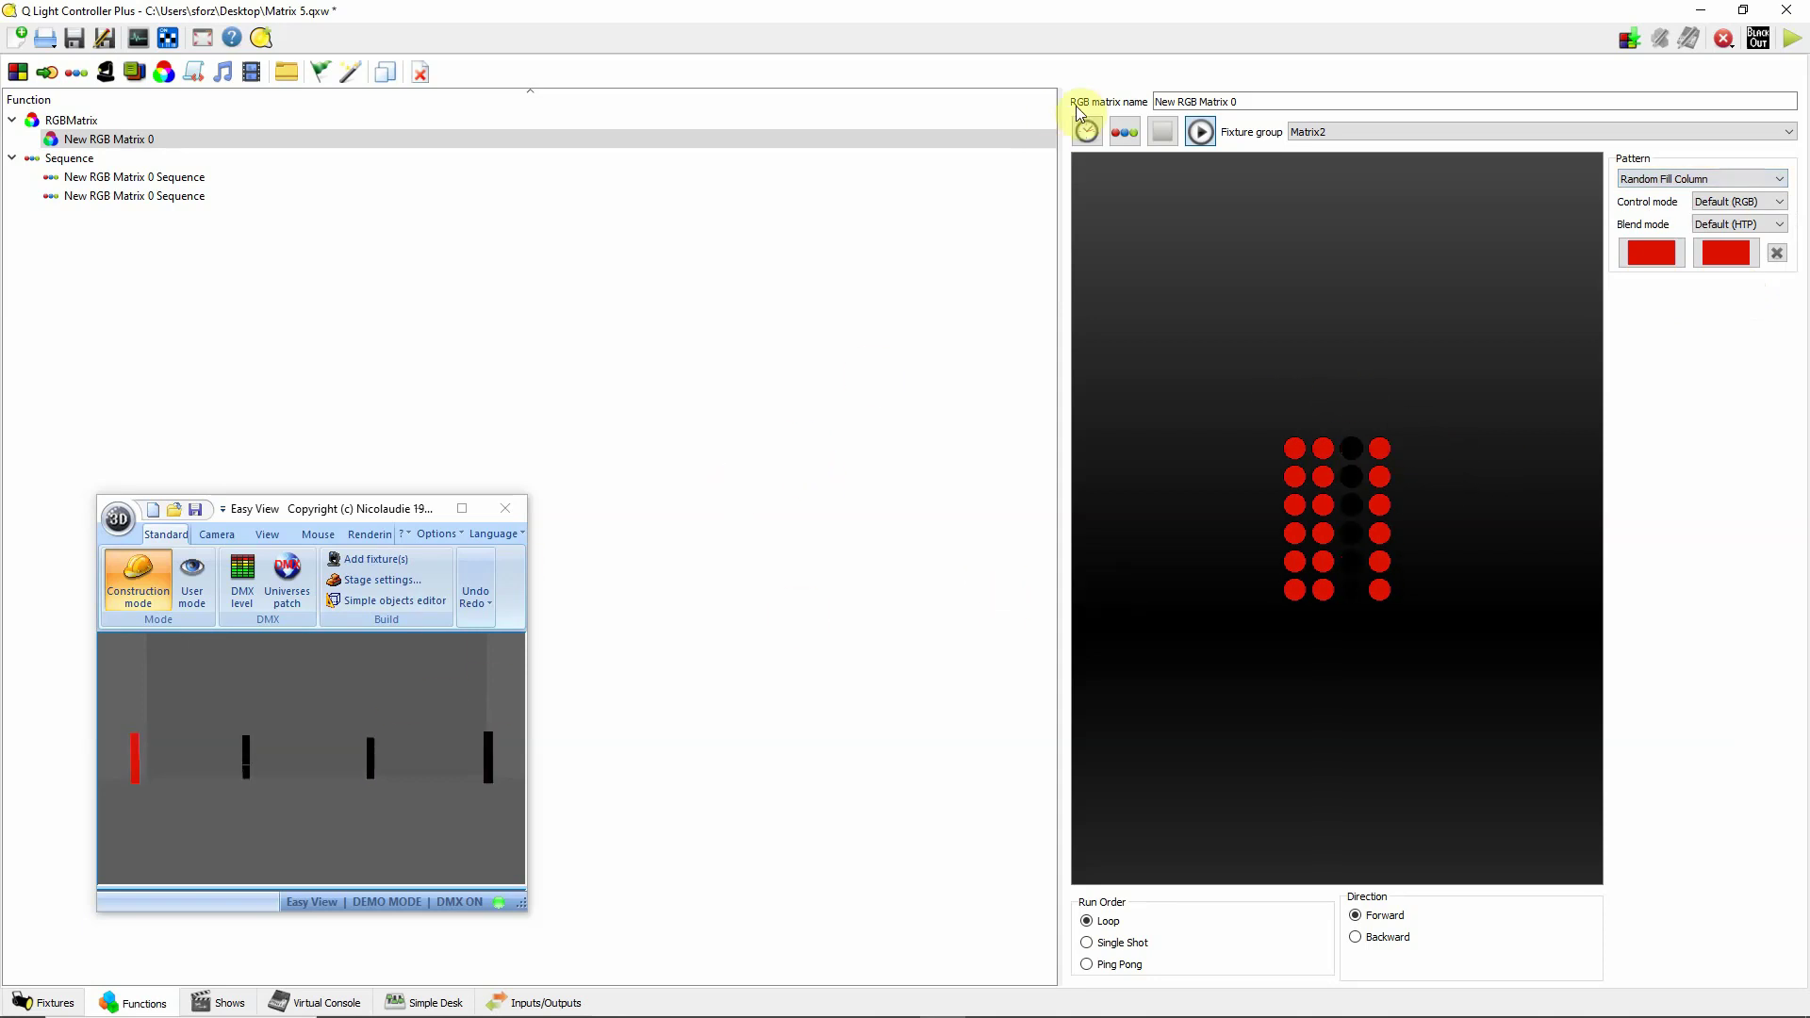
- Set the matrix's hold time to 249 ms and its fade in and fade out times to 1 s
left_click(1086, 131)
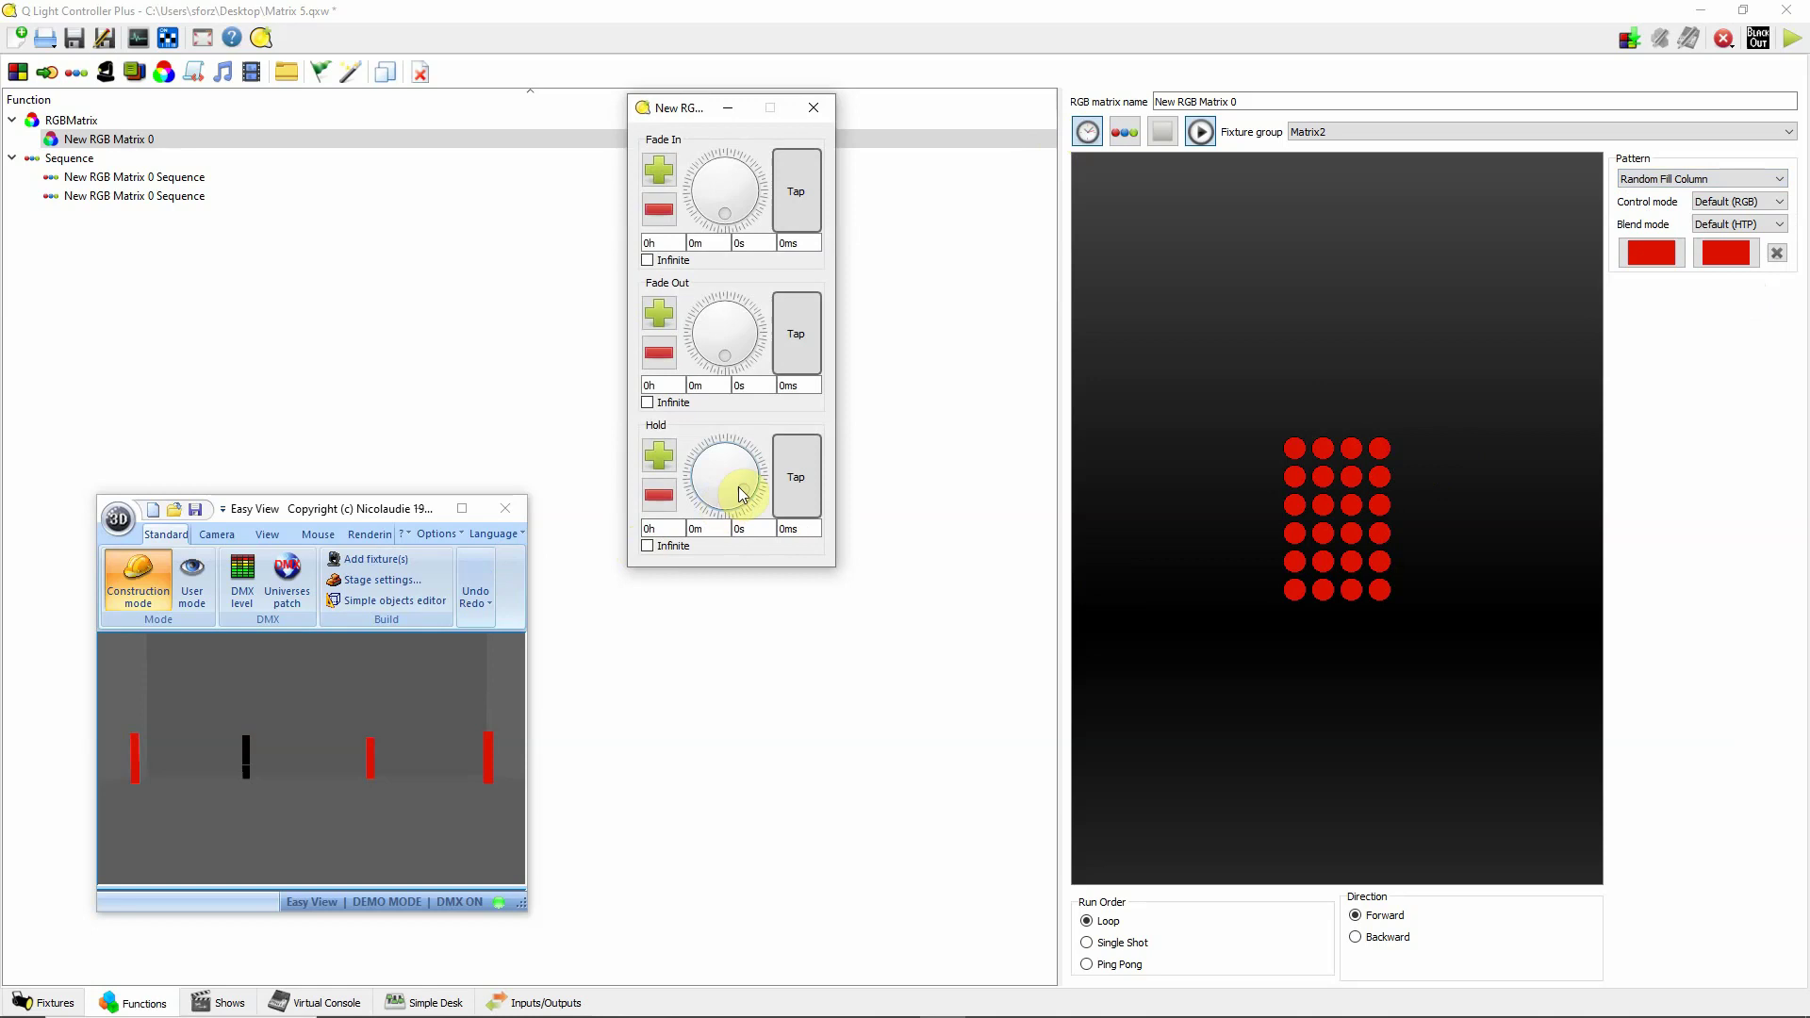
left_click_drag(741, 493, 709, 509)
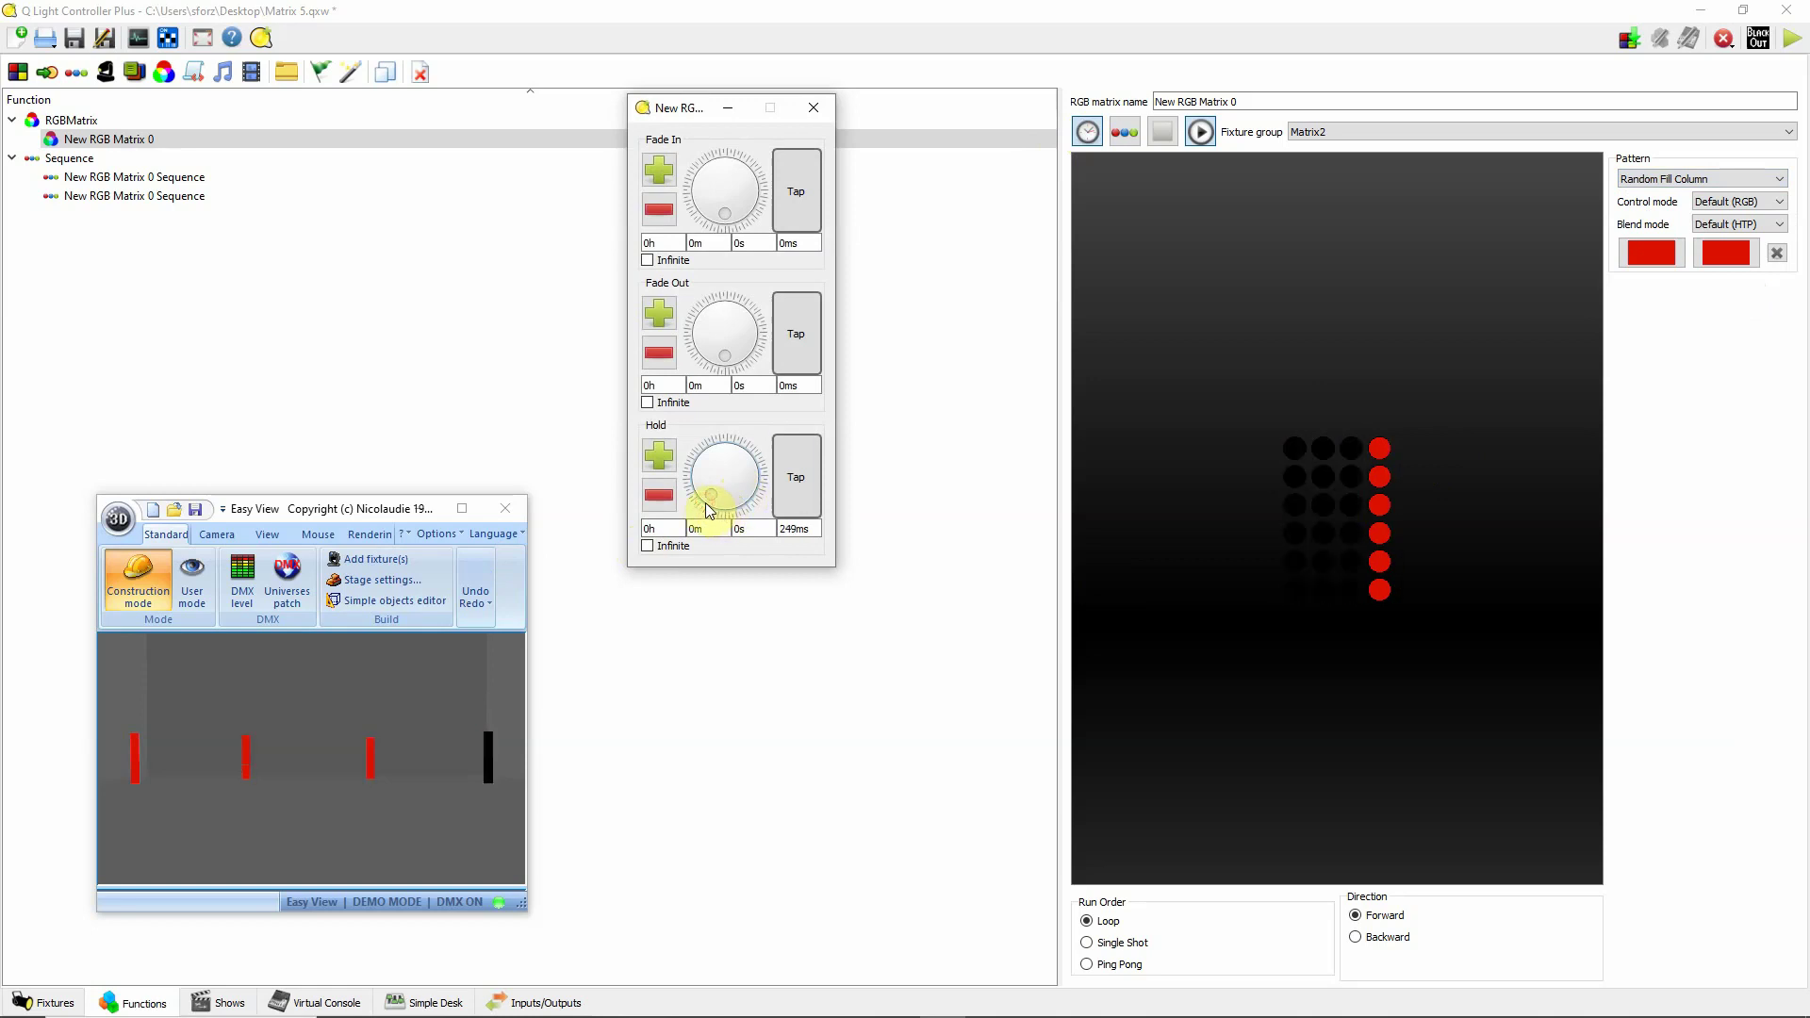
left_click(247, 769)
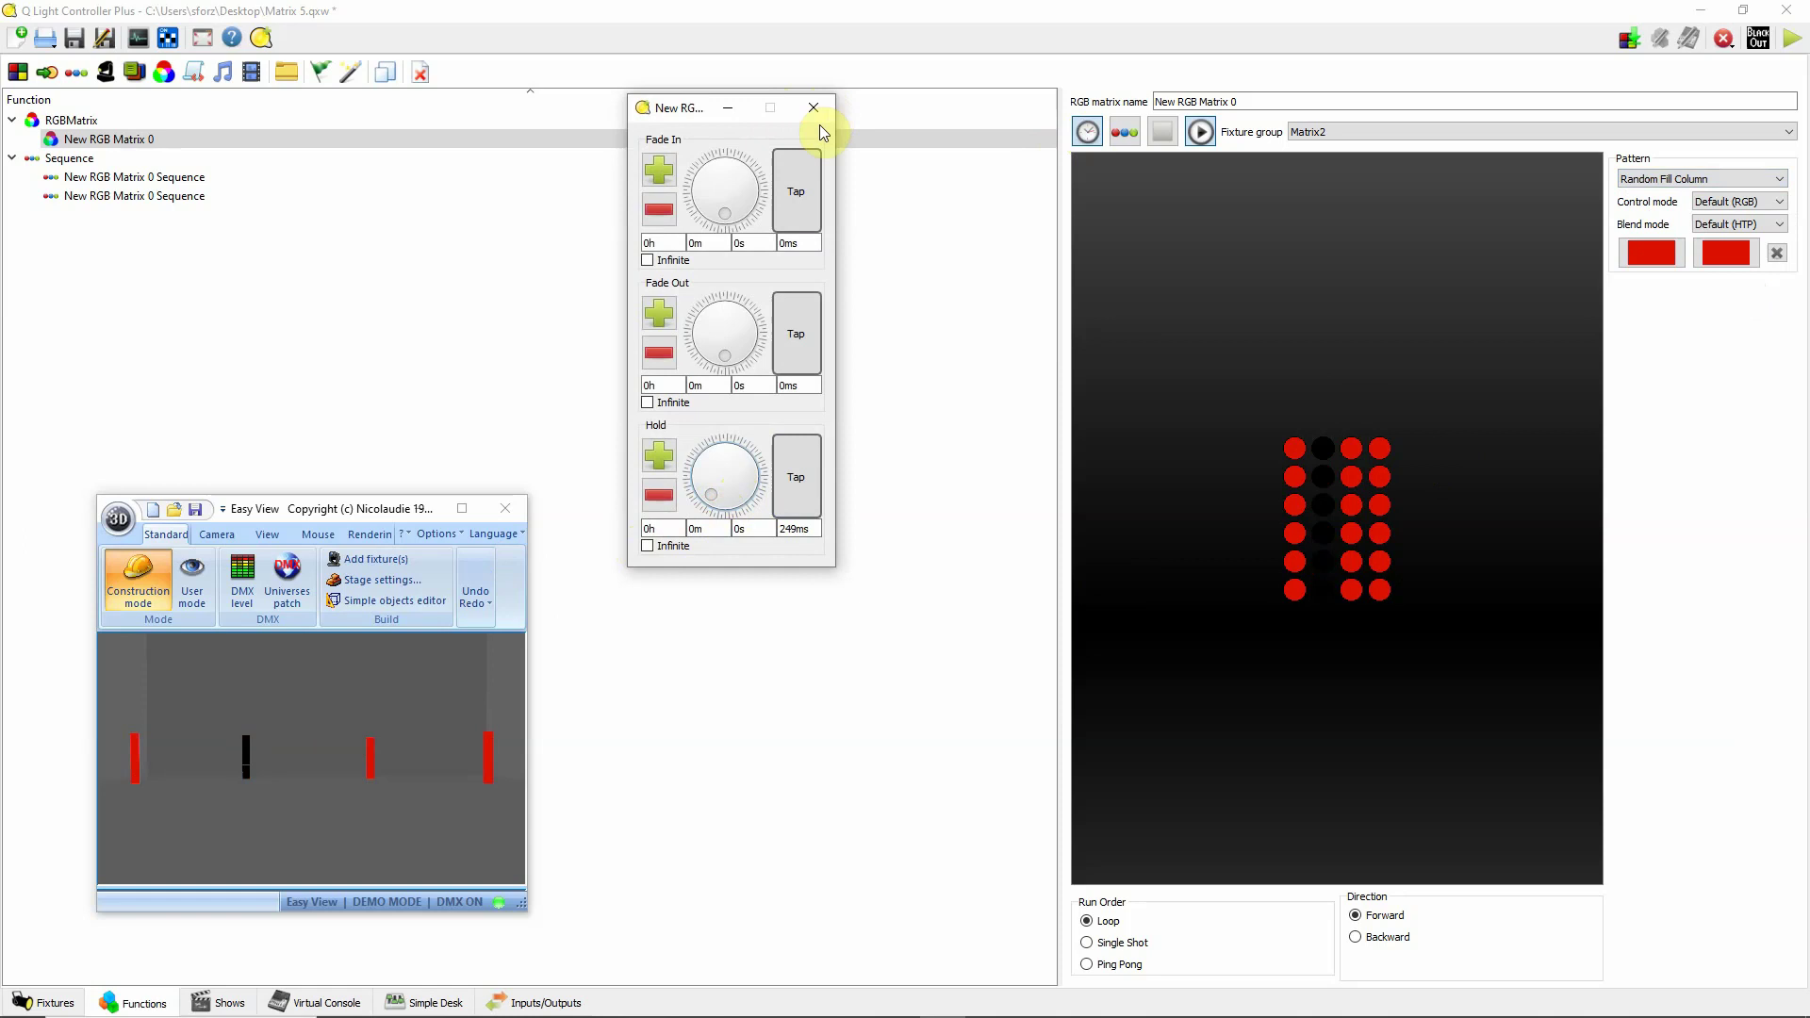
left_click(752, 244)
left_click(660, 171)
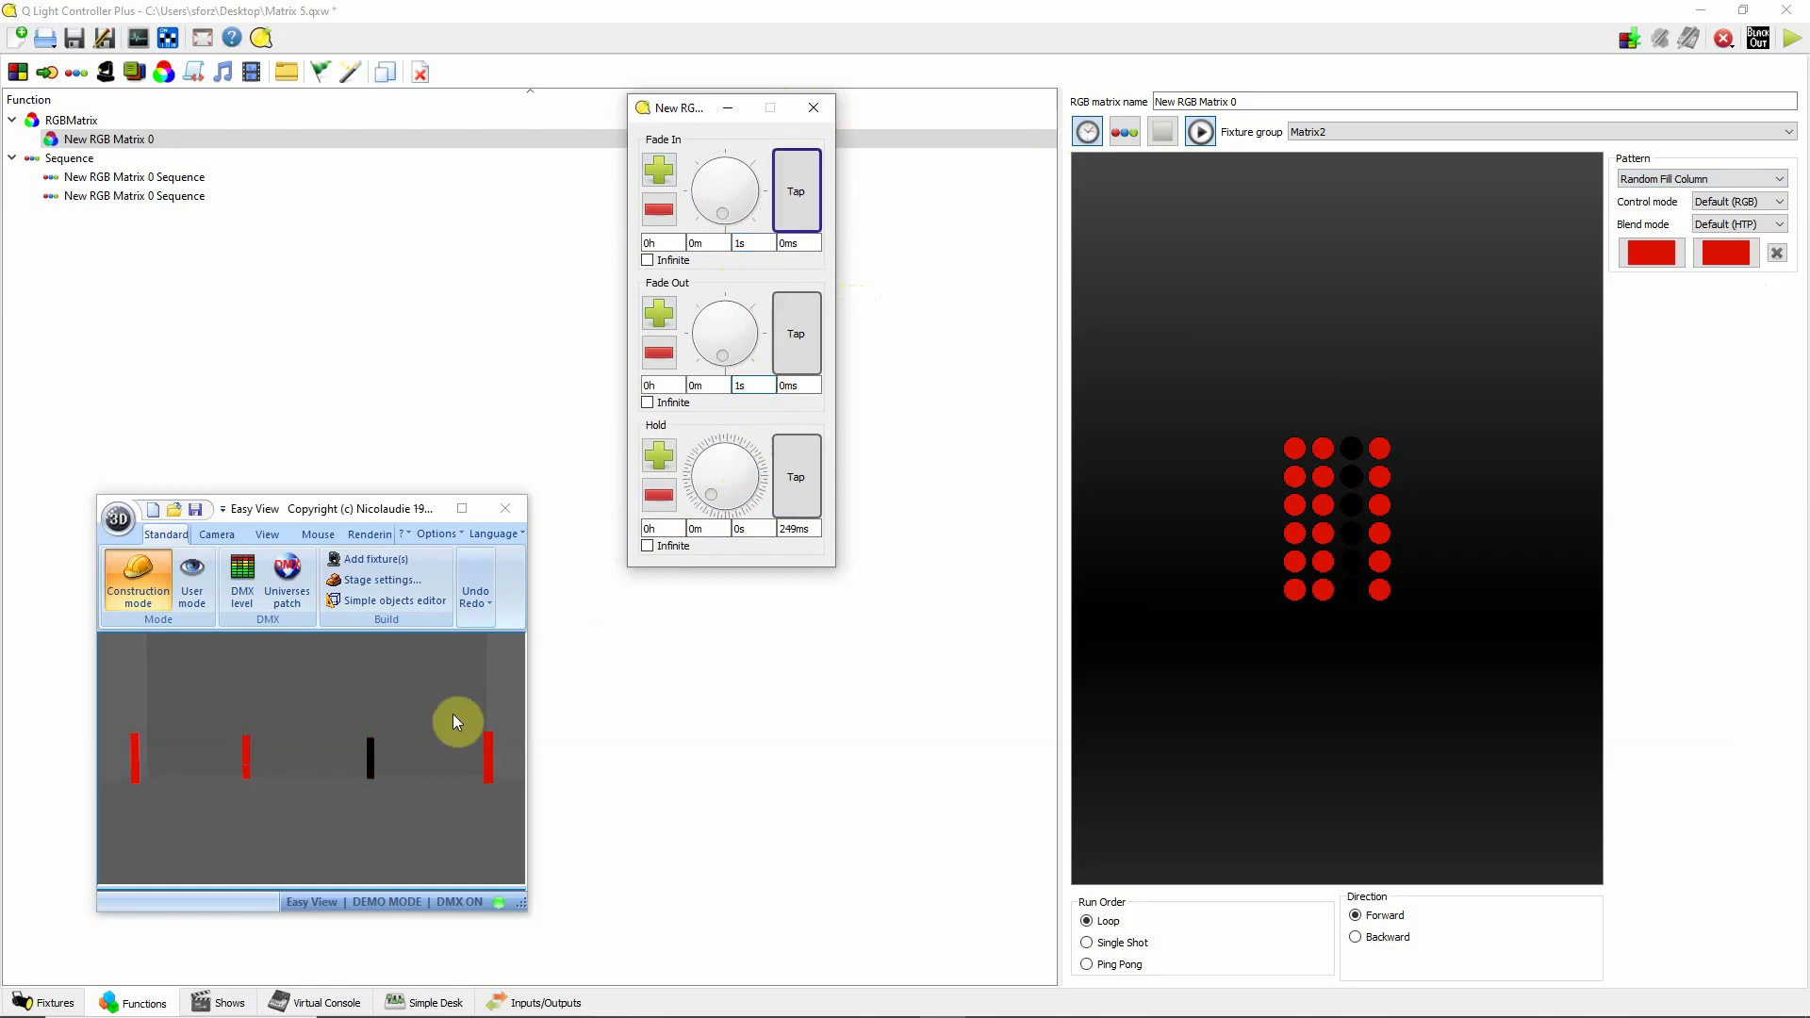
left_click(813, 106)
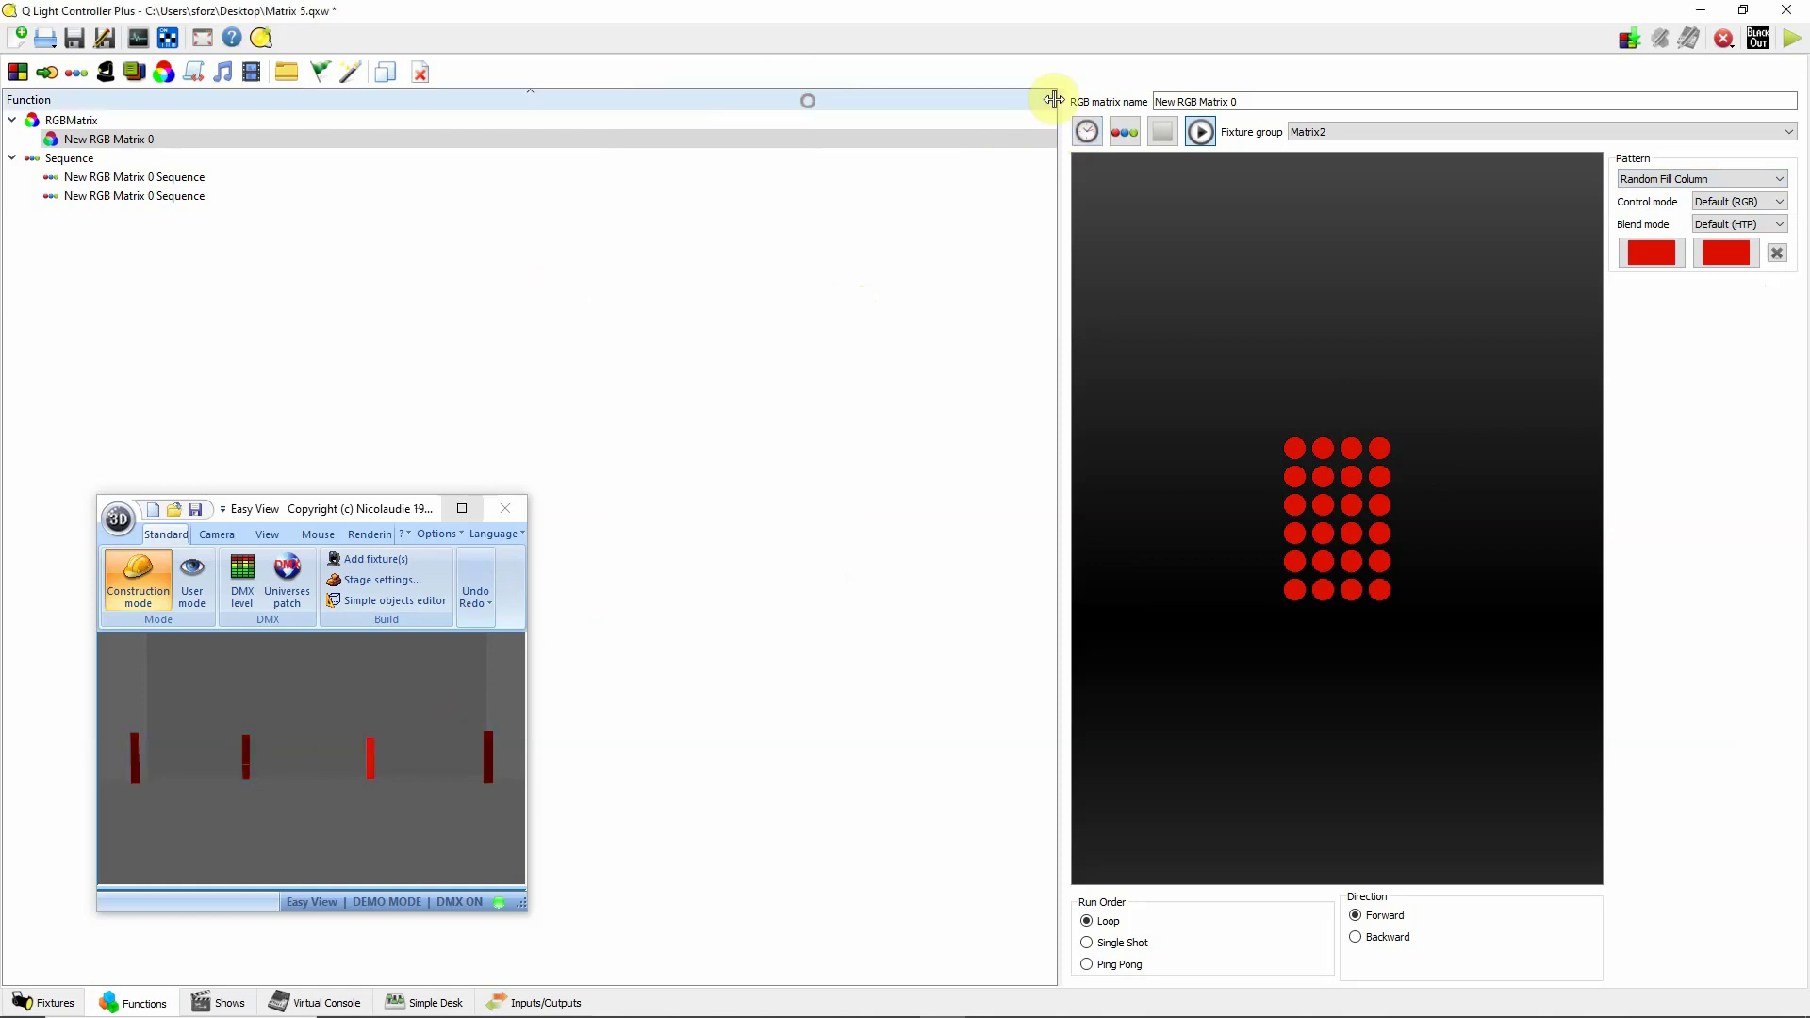
- Change the matrix pattern from Random Fill Column to Random Row
left_click(1732, 182)
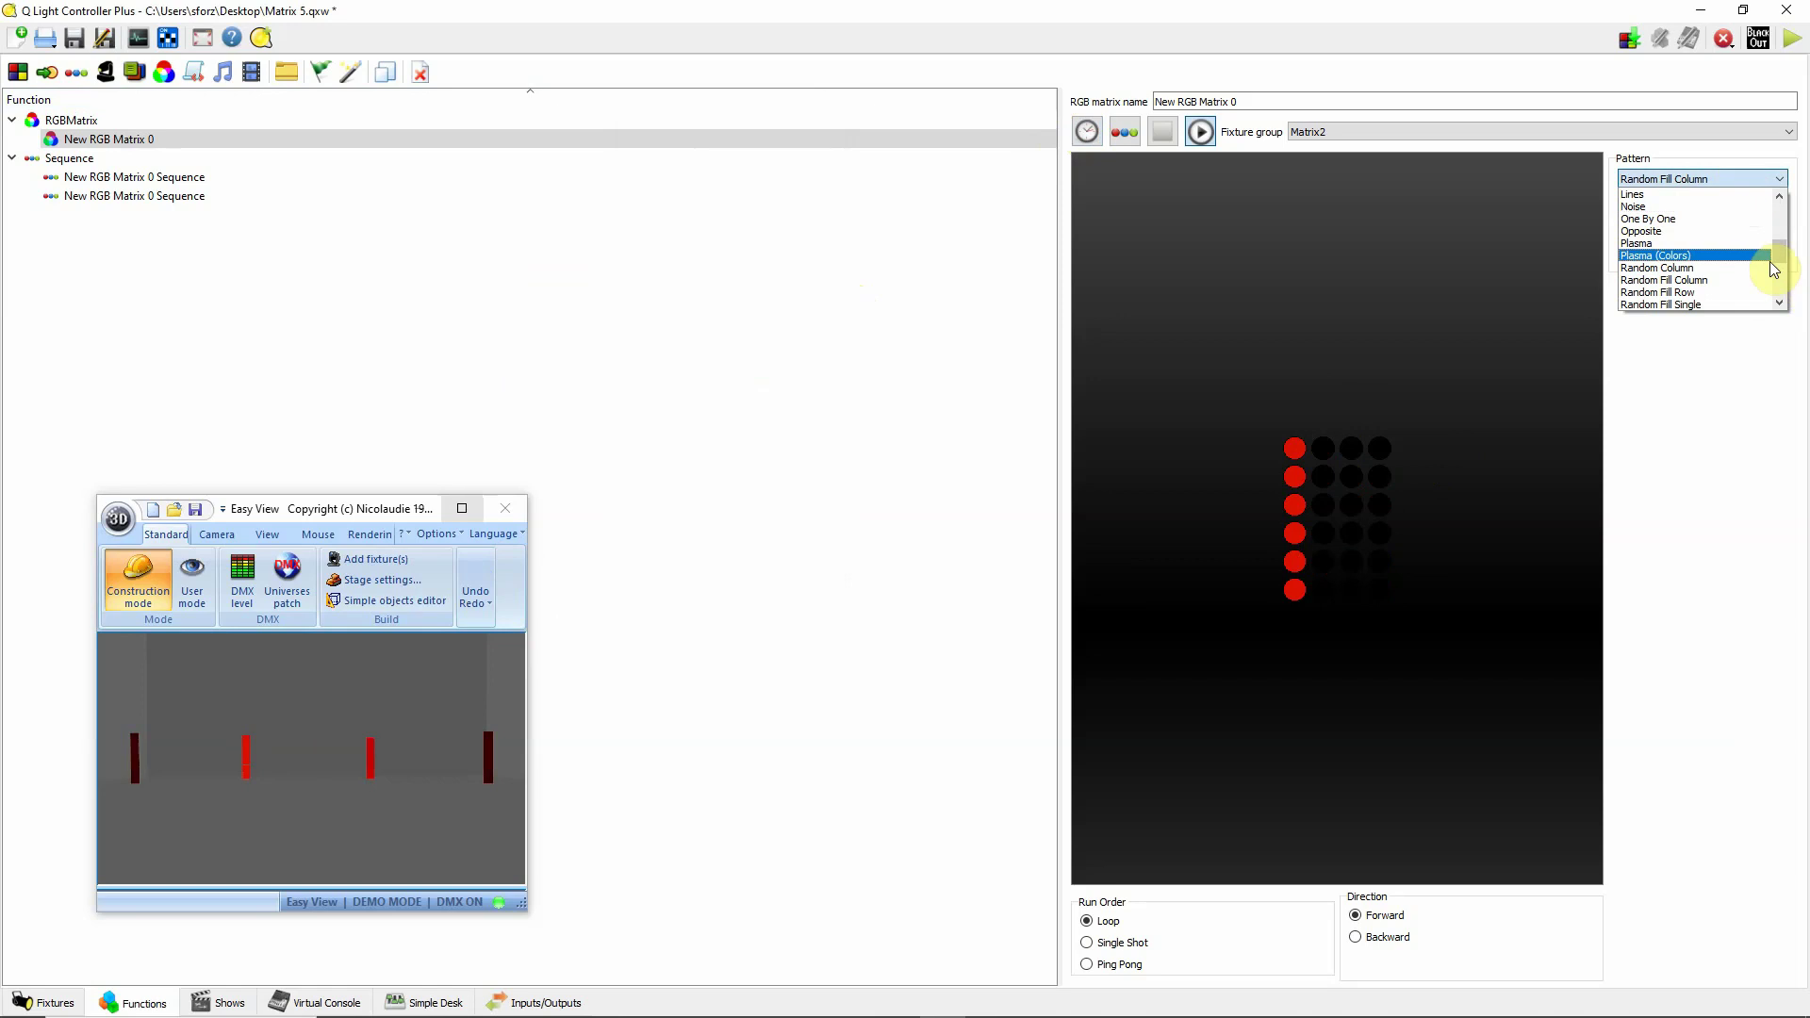
left_click(1779, 302)
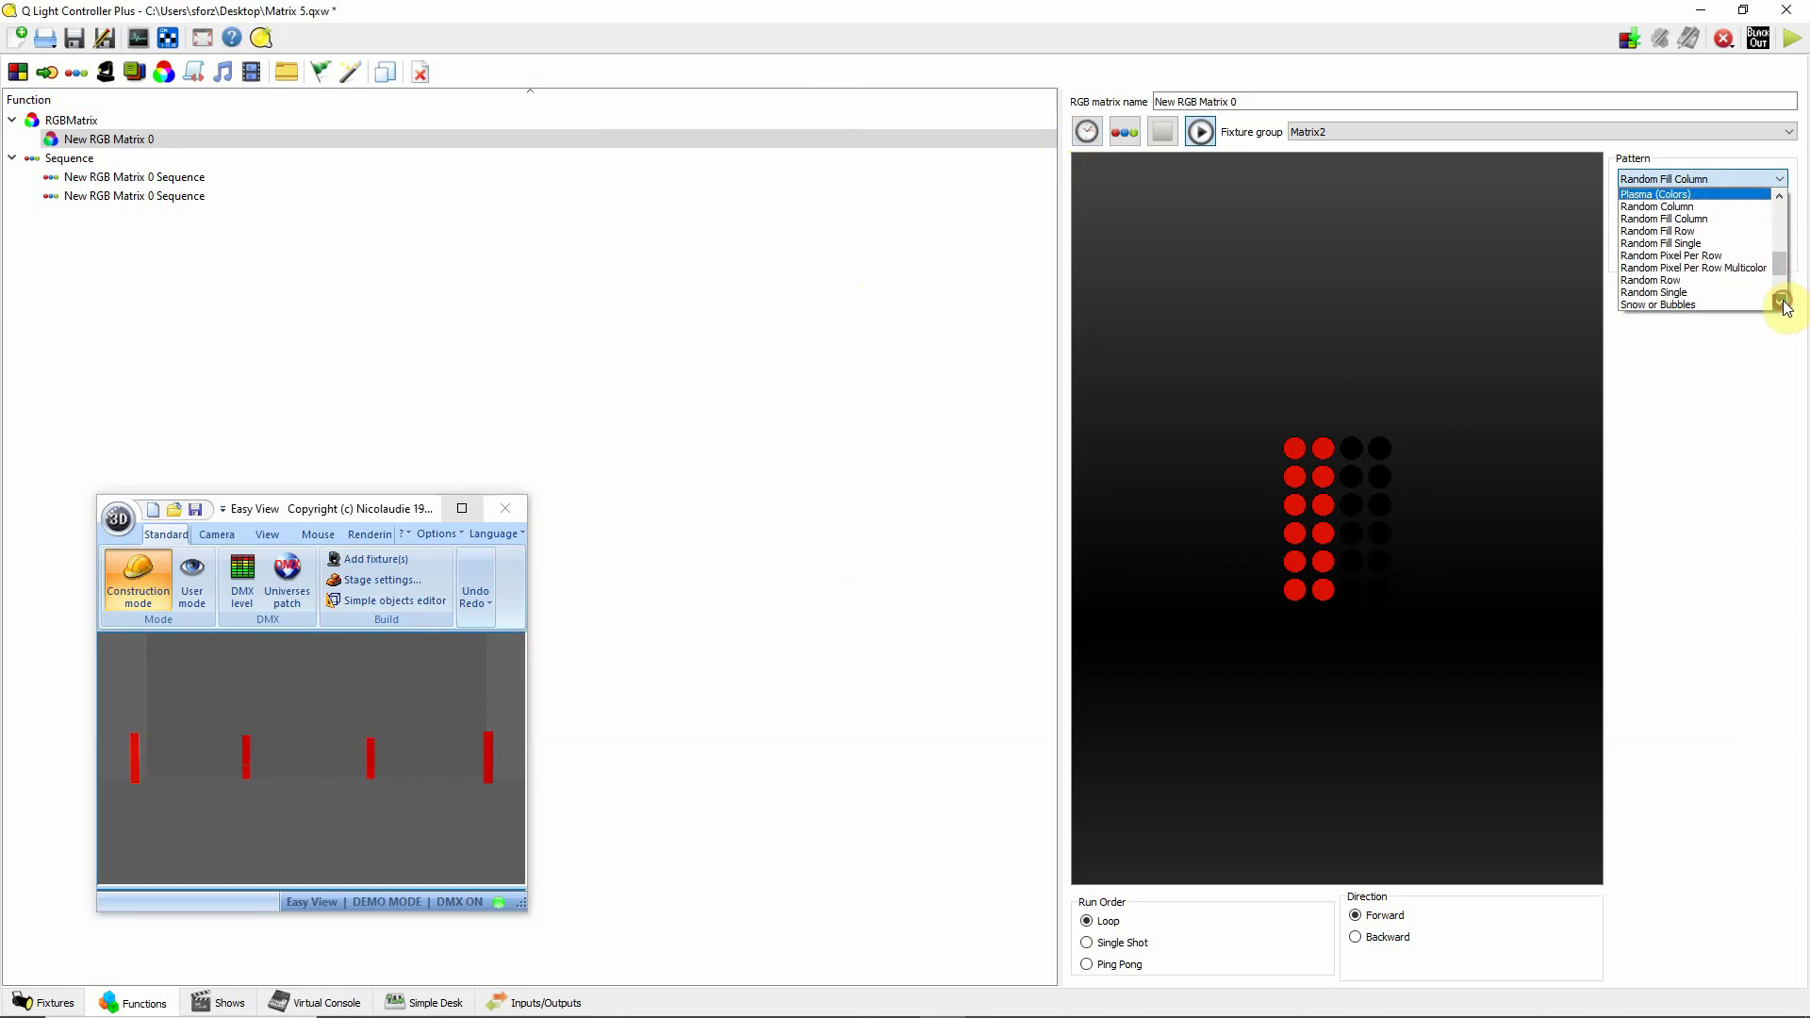
left_click(1779, 303)
left_click(1779, 302)
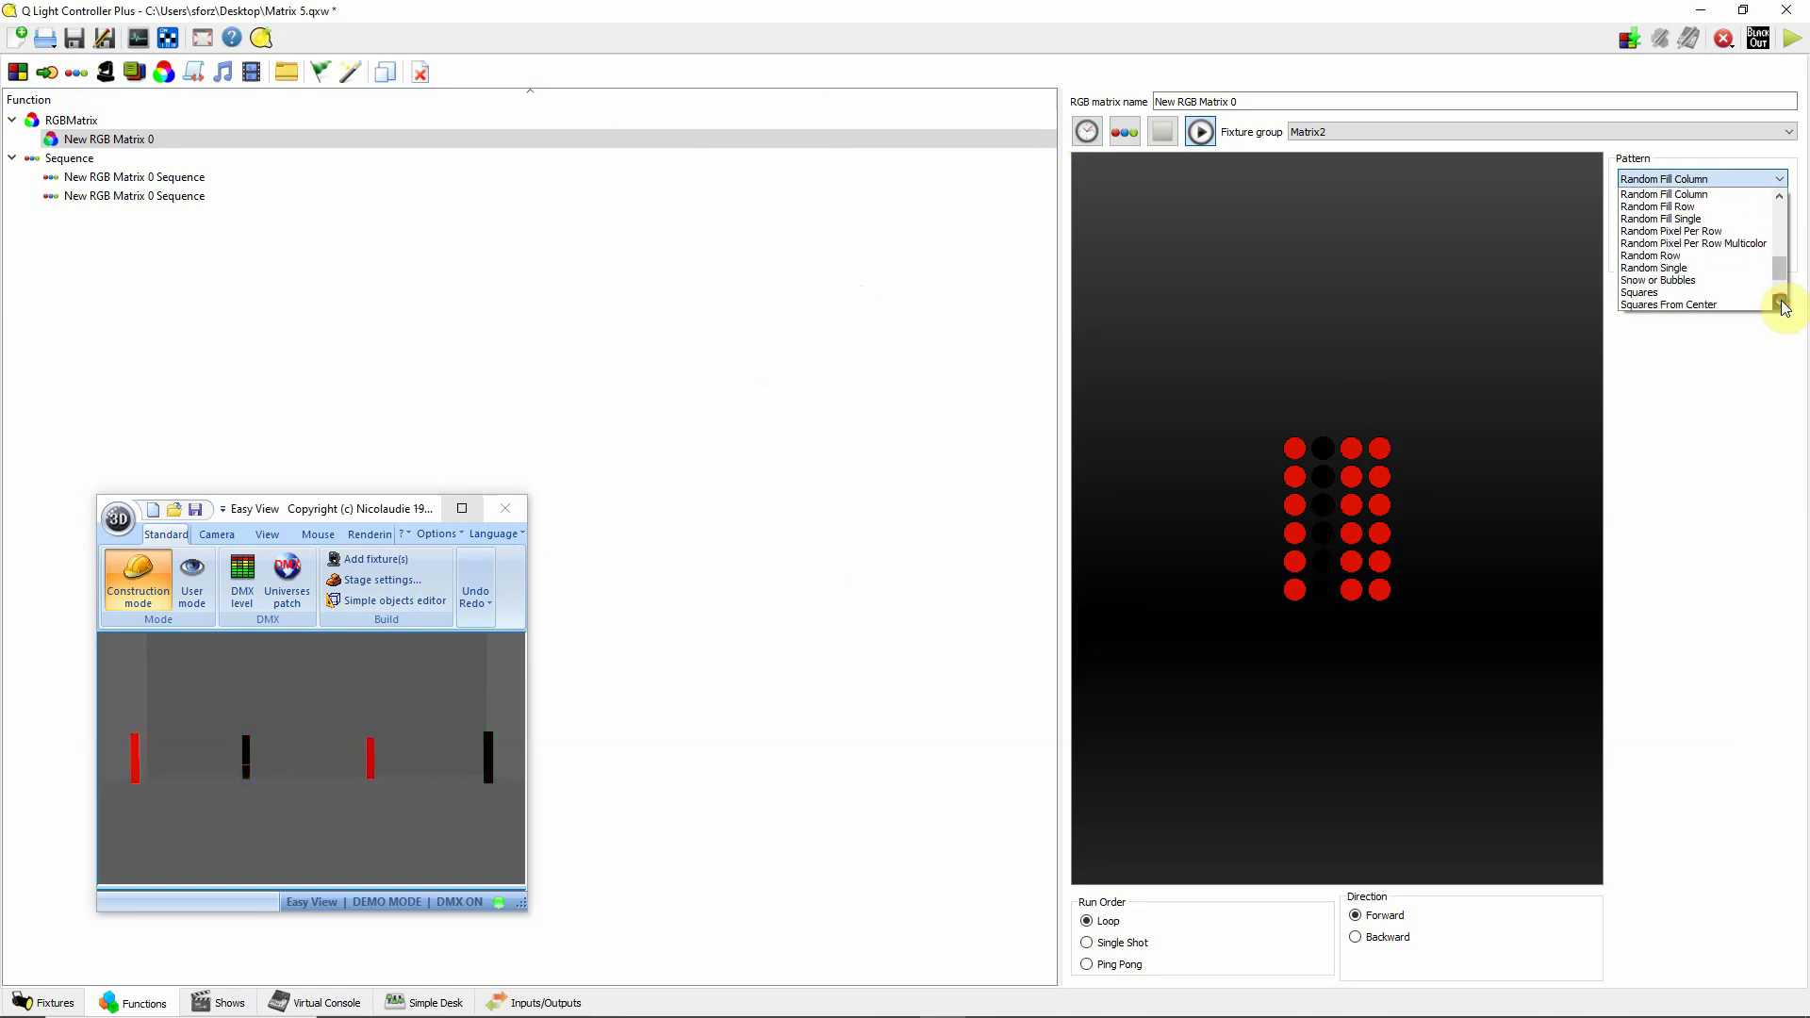
left_click(1676, 256)
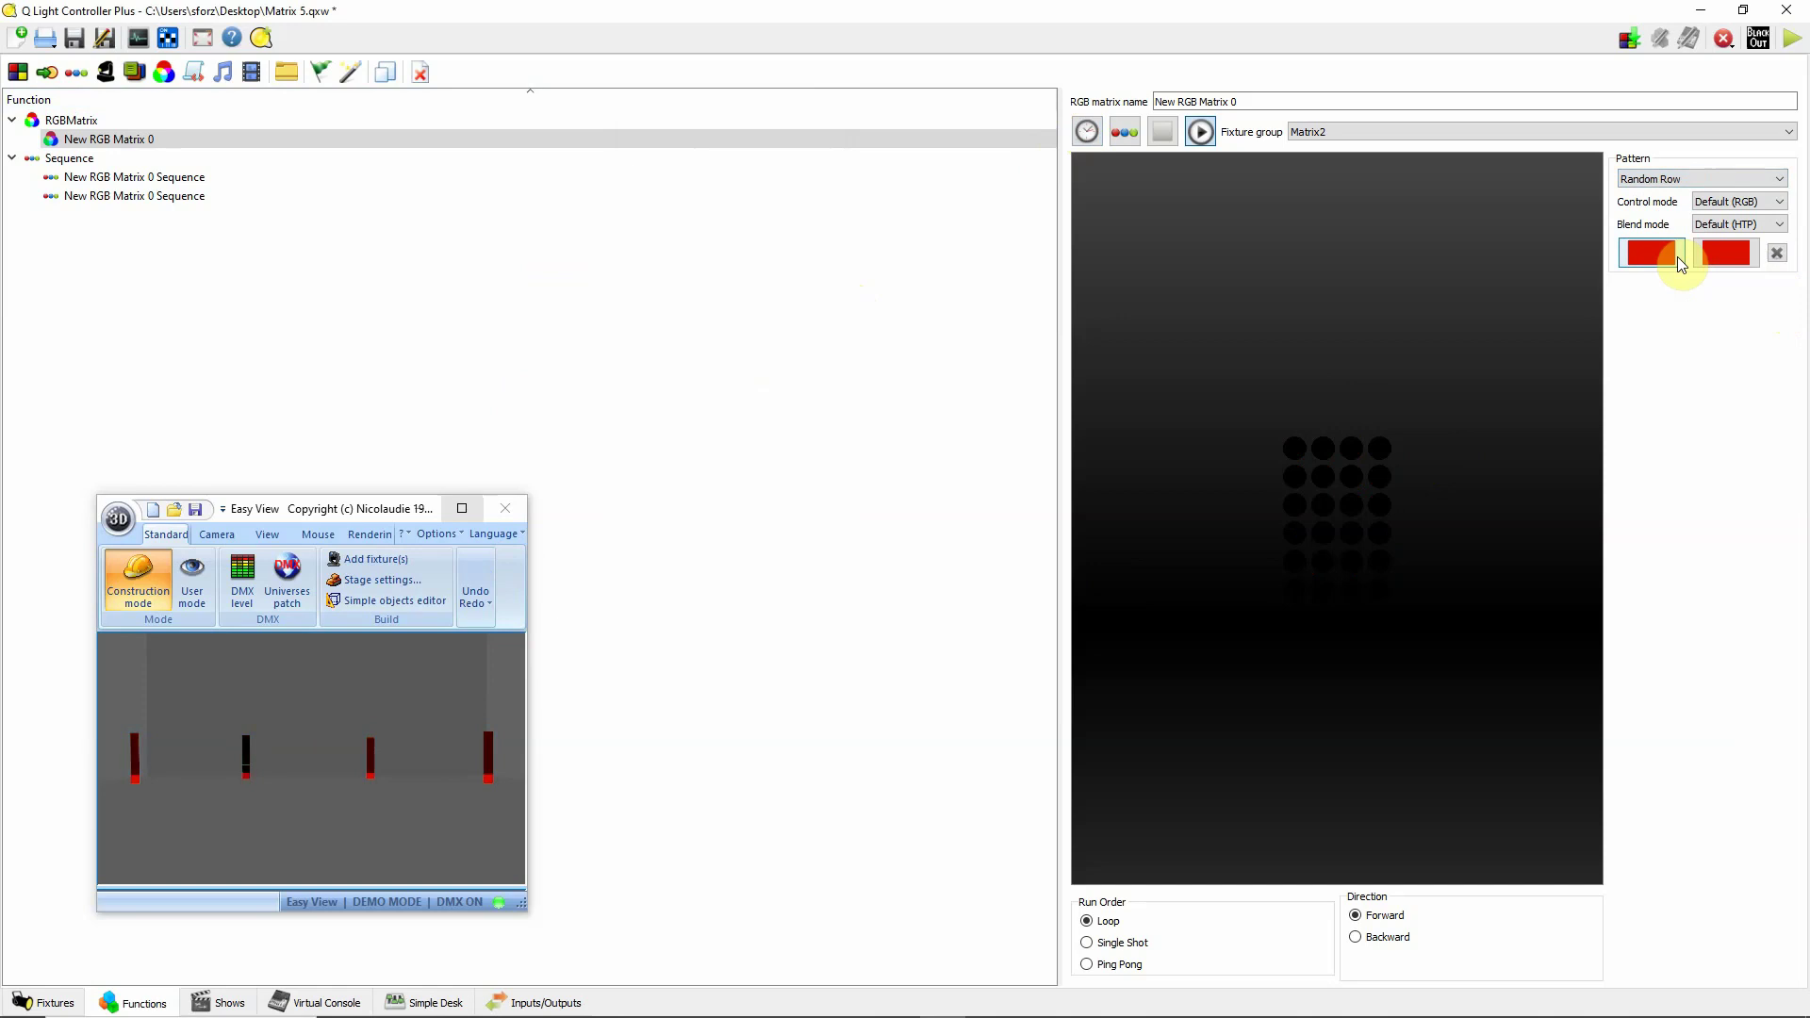
- Reset the matrix's fade in and fade out times to 0 s and close the speed settings
left_click(1087, 132)
left_click(658, 209)
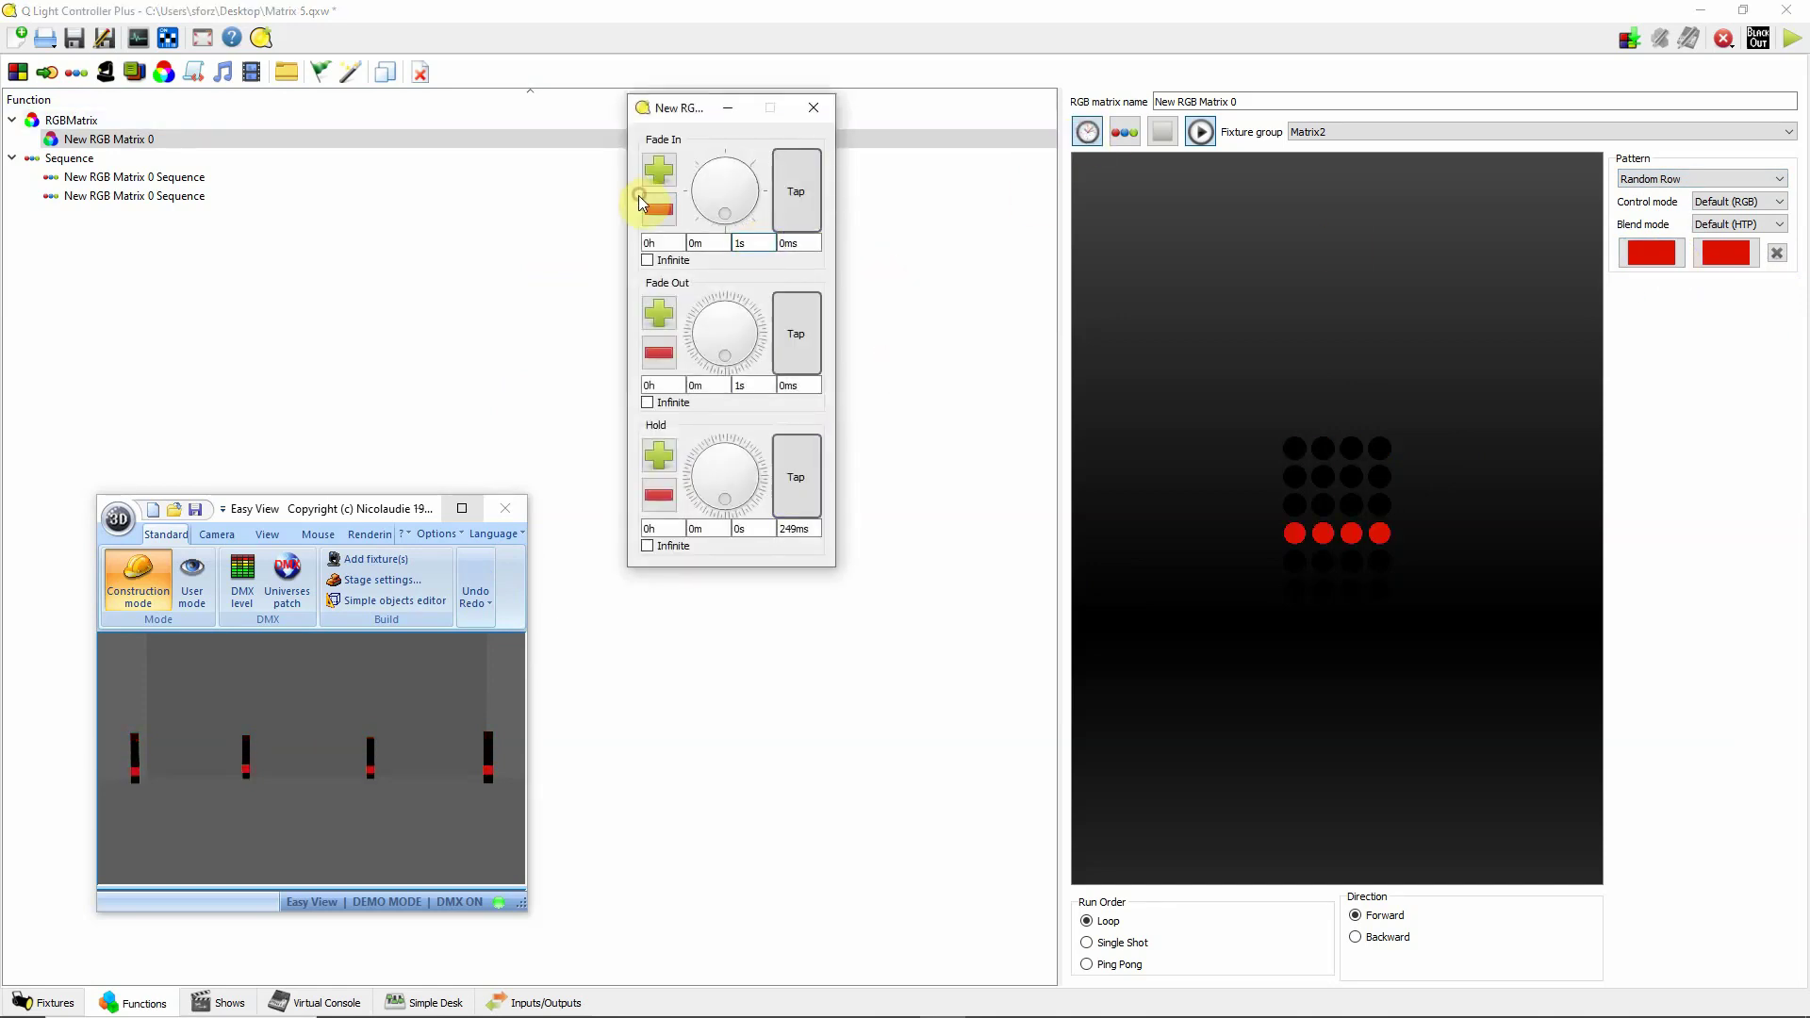
left_click(660, 352)
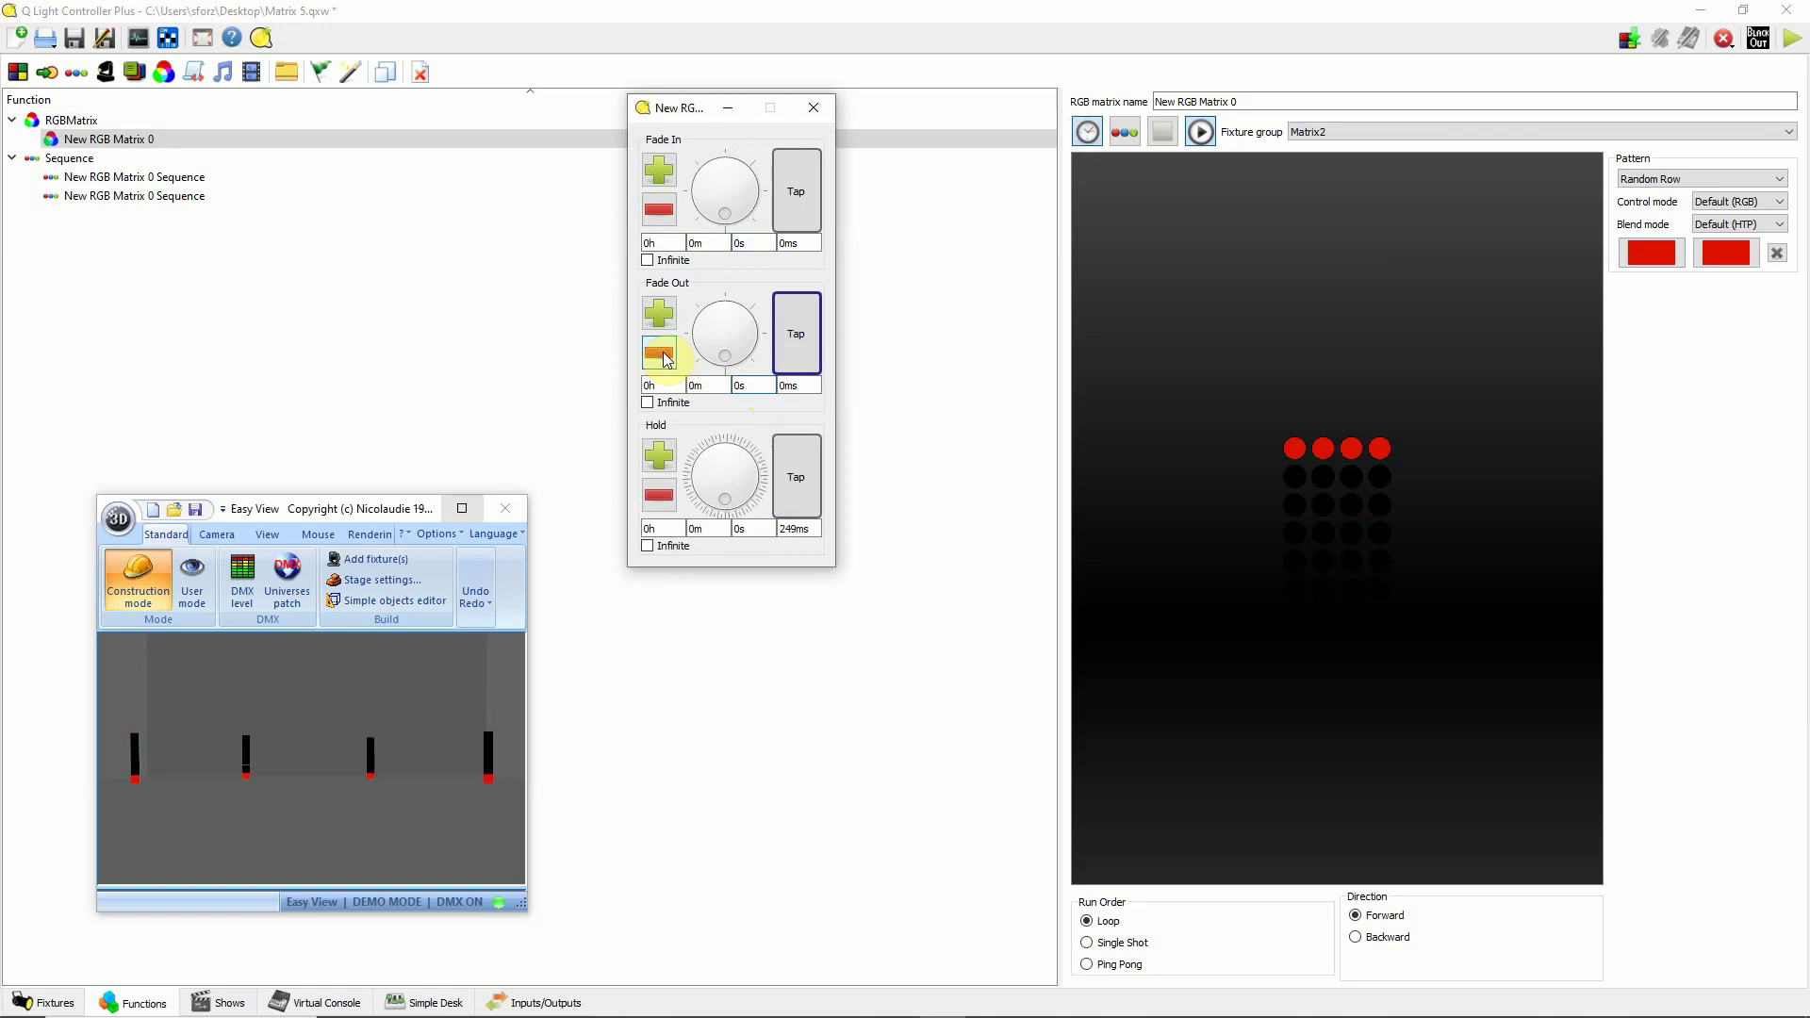
left_click(813, 108)
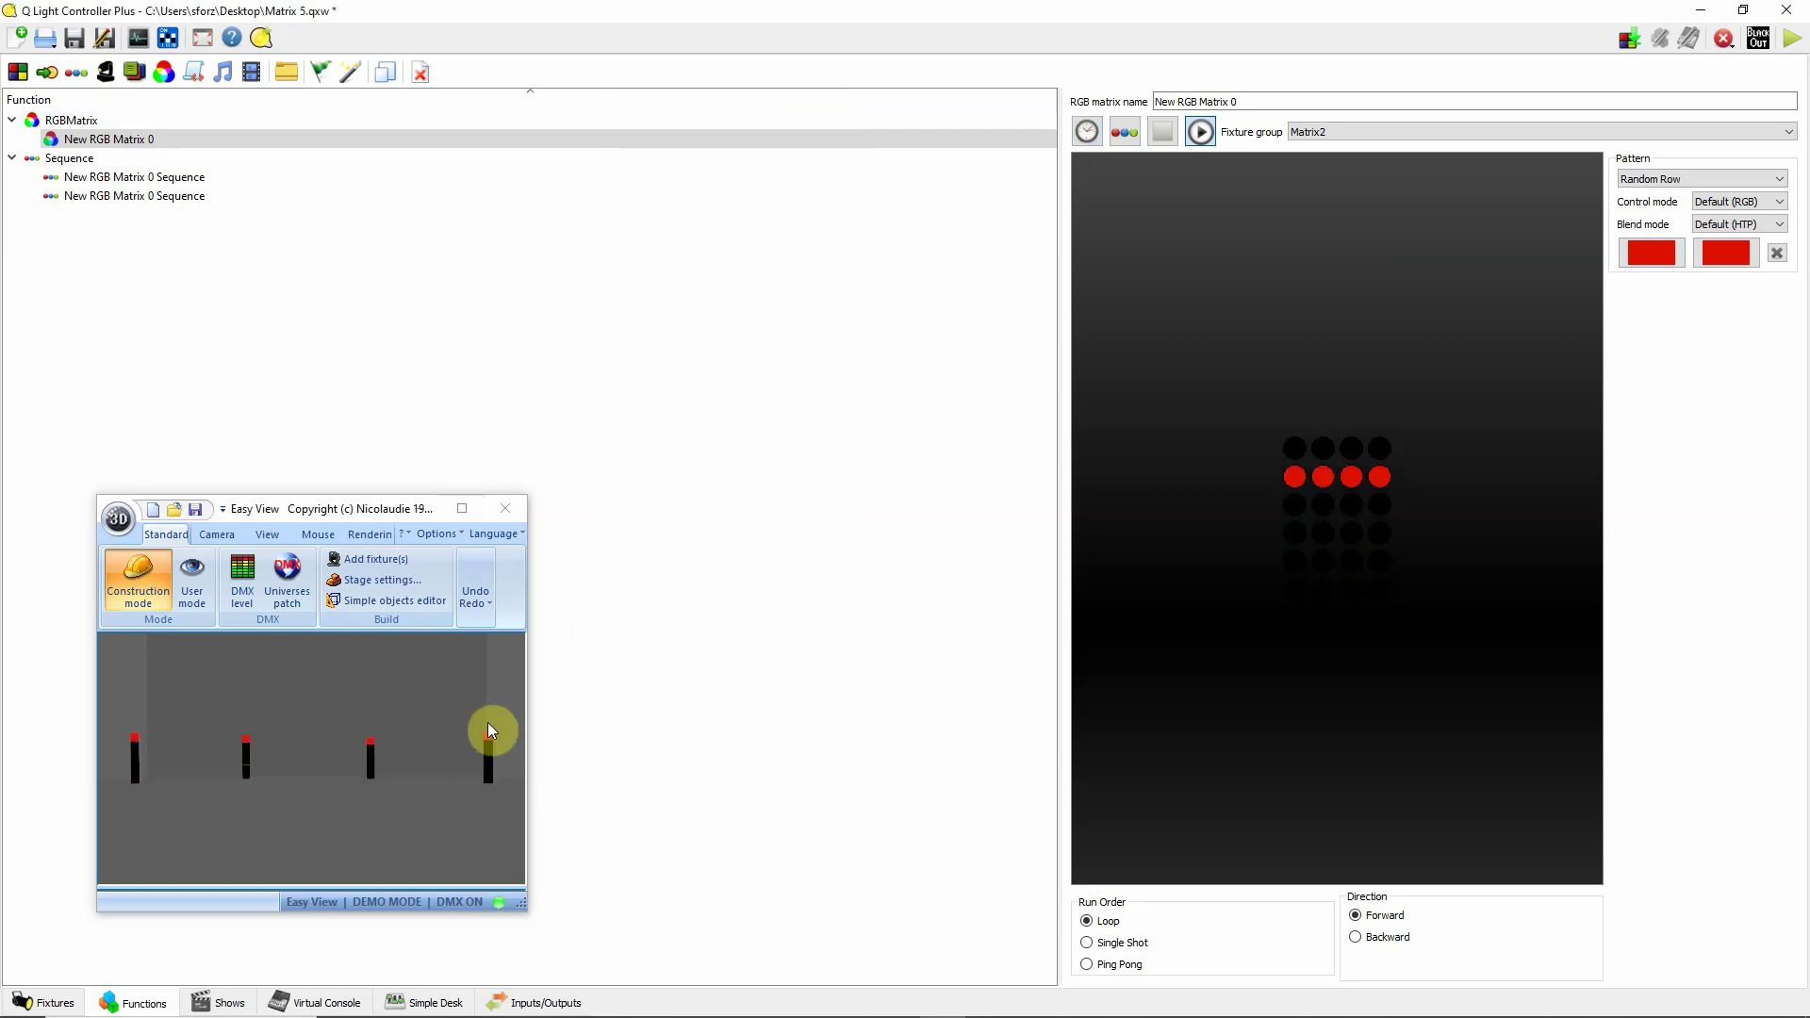